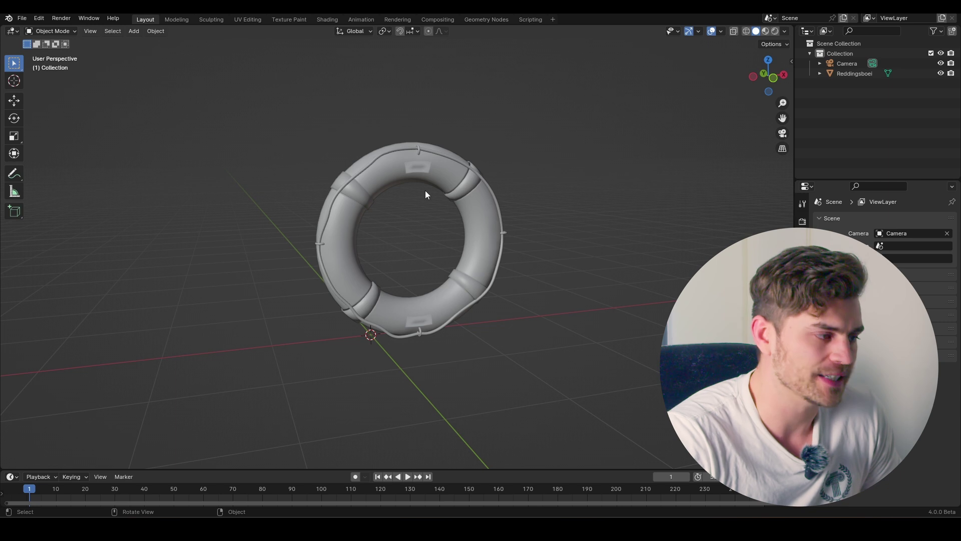
Select the lifebuoy, enlarge the timeline area and change it into a Shader Editor showing the lifebuoy's material
click(431, 173)
drag(525, 468, 537, 252)
click(11, 259)
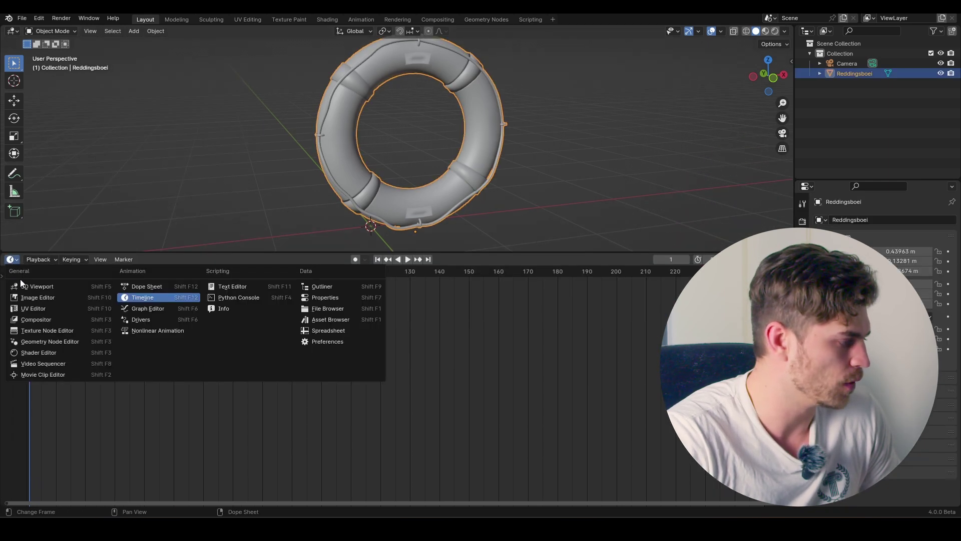
click(38, 357)
scroll(334, 345, down, 2)
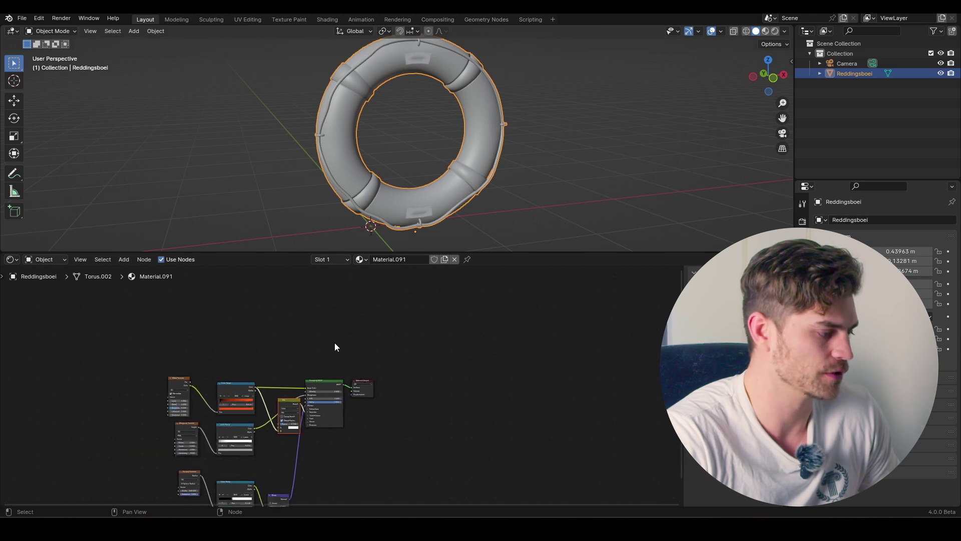
Move the Principled BSDF and Material Output nodes together farther away from the texture nodes
drag(389, 362, 326, 391)
key(g)
click(390, 394)
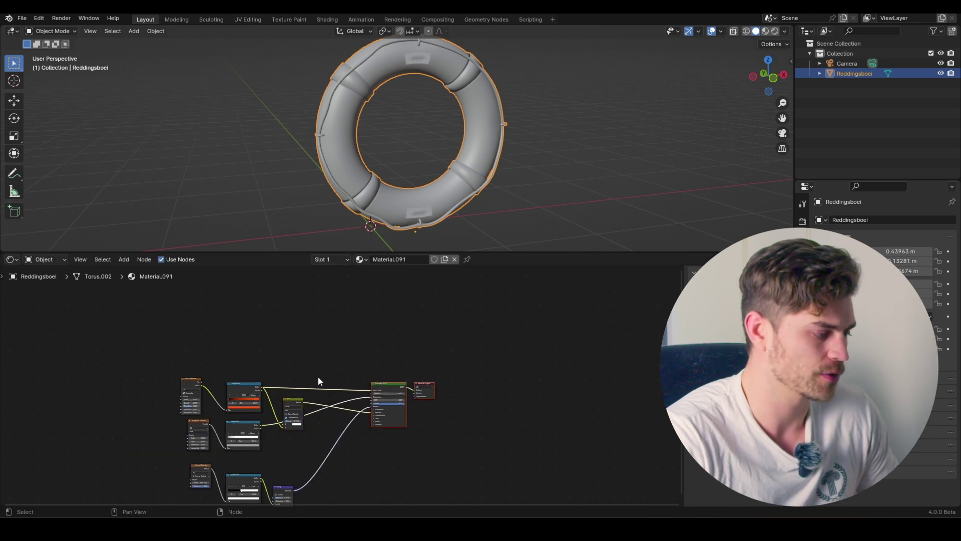
scroll(391, 358, up, 2)
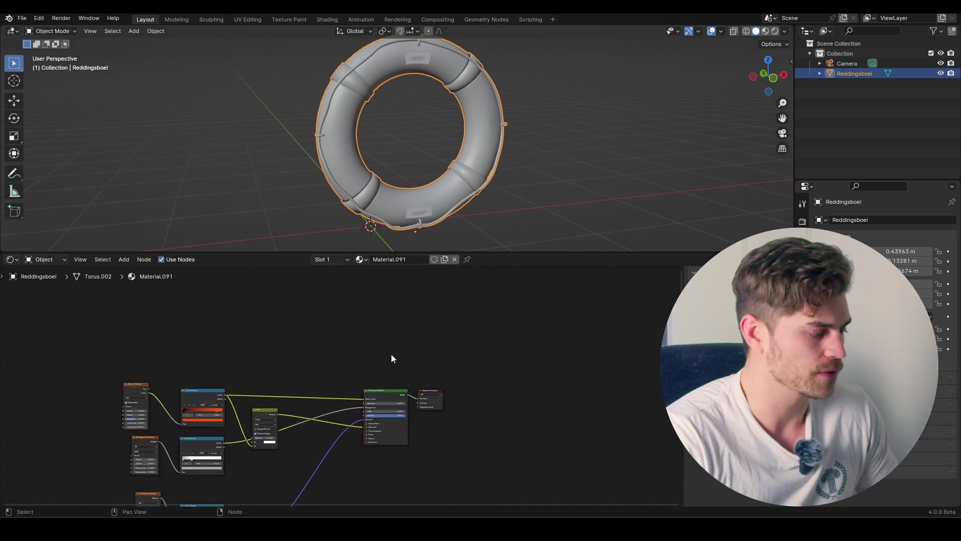
middle_drag(391, 358, 390, 326)
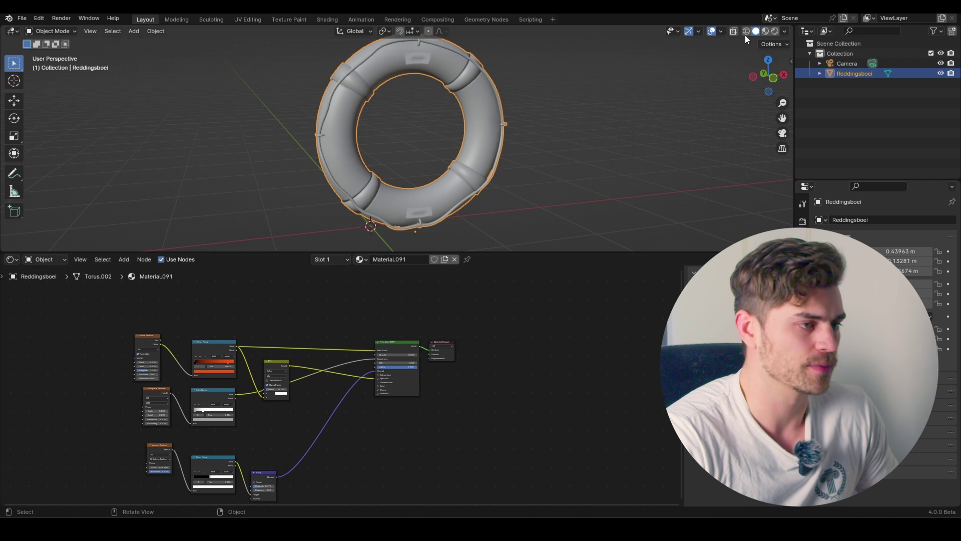
Switch the viewport to Material Preview shading and move the Material Output node away from the Principled BSDF
click(766, 31)
shift+middle_drag(482, 103, 473, 123)
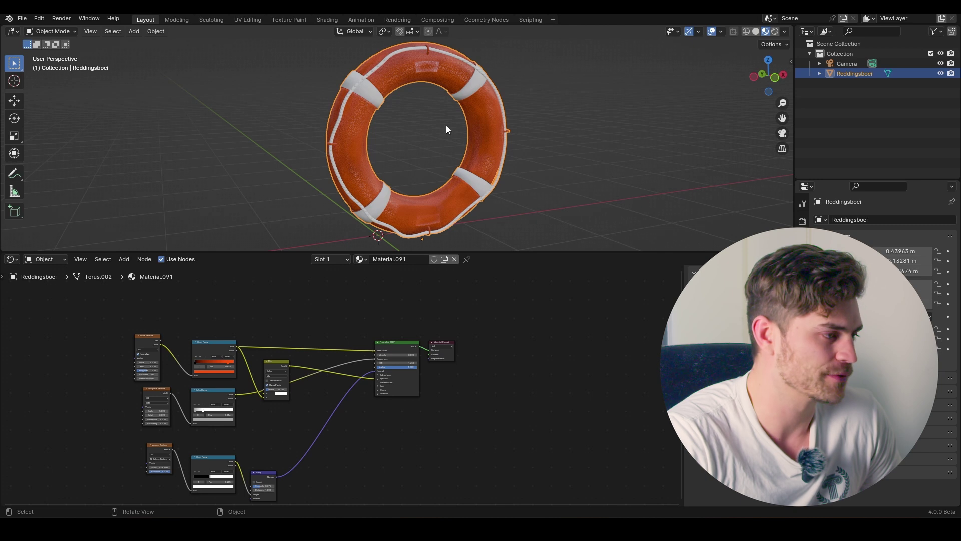
middle_drag(431, 319, 392, 337)
drag(436, 344, 404, 374)
key(g)
click(480, 376)
middle_drag(361, 319, 386, 338)
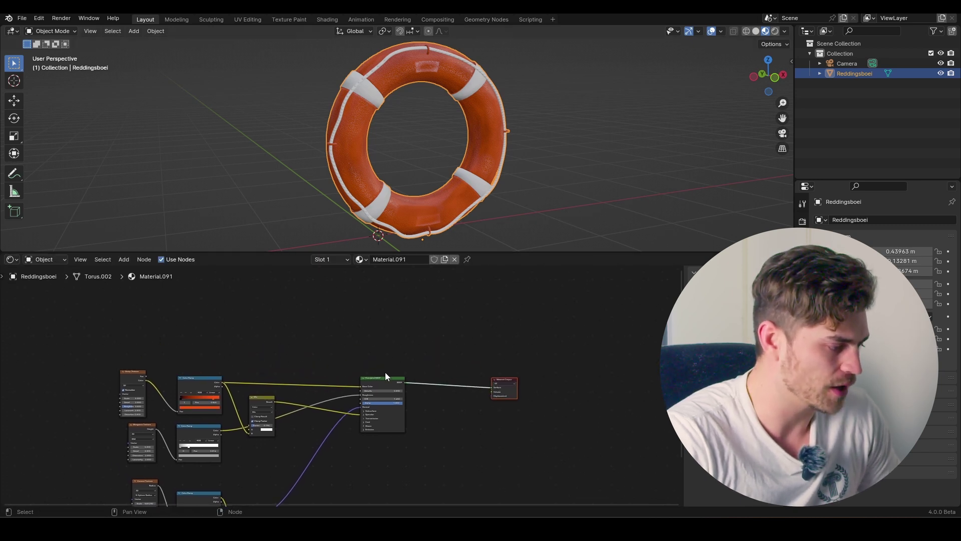
Duplicate the Principled BSDF above the original and combine both with a Mix Shader feeding the Material Output
click(385, 380)
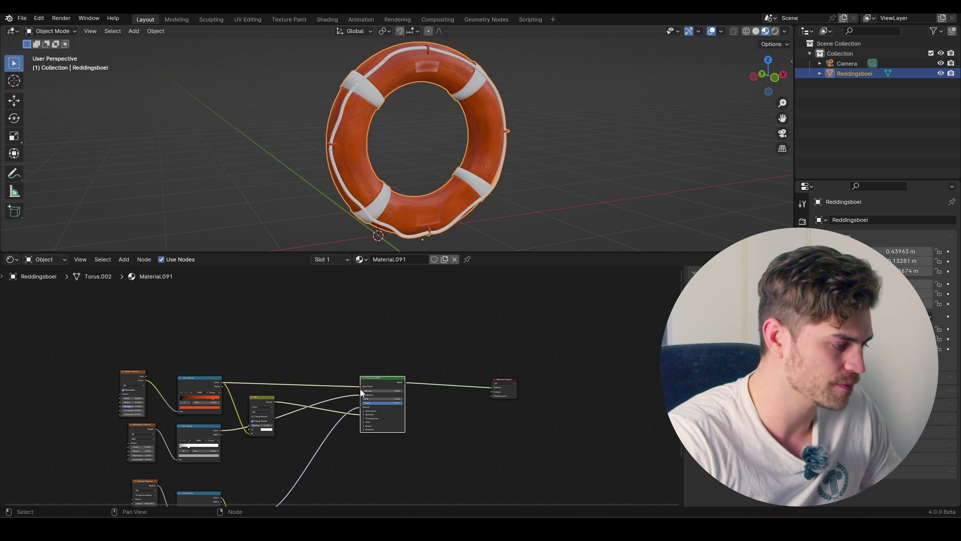
middle_drag(396, 371, 399, 406)
key(shift+d)
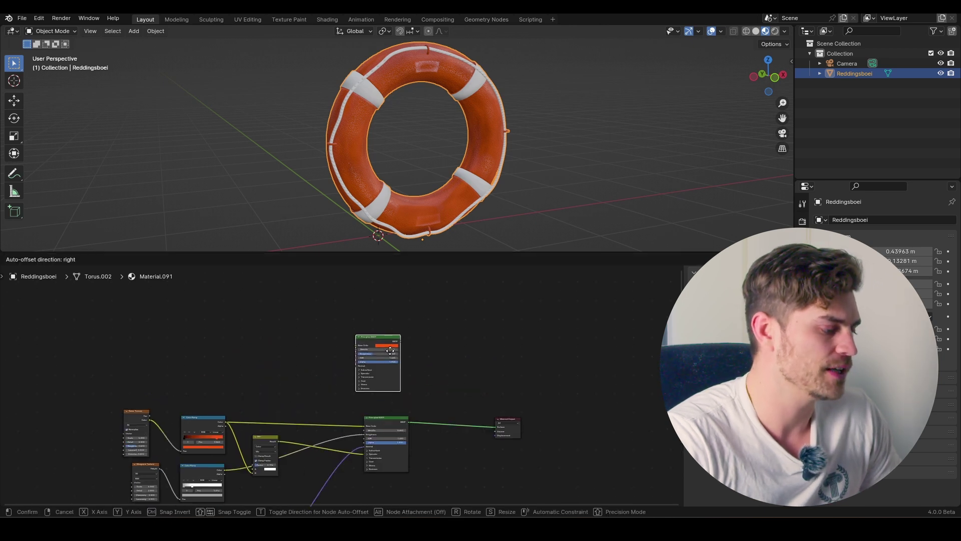
click(398, 337)
drag(439, 349, 392, 425)
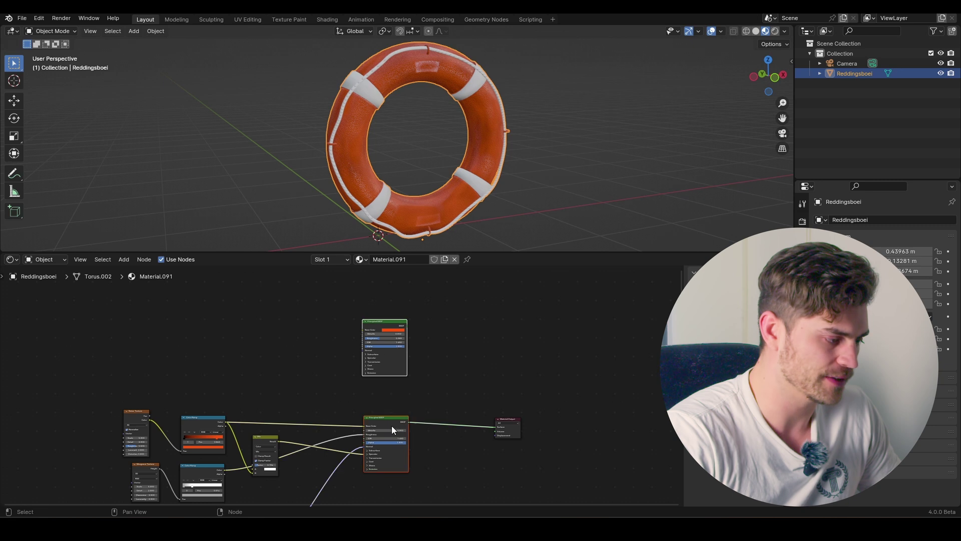
key(ctrl+0)
Set the base color of the duplicated Principled BSDF to black
scroll(405, 394, up, 4)
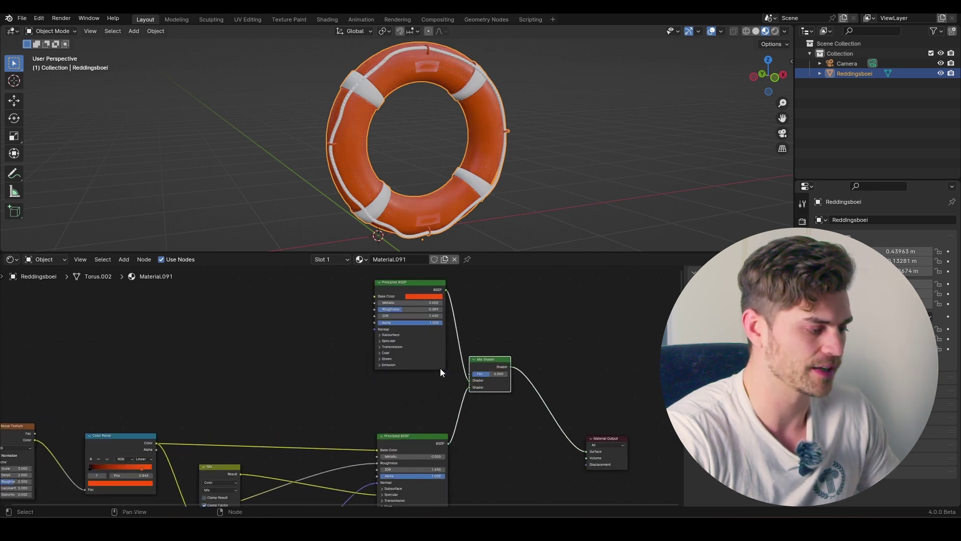
scroll(412, 376, down, 2)
click(382, 318)
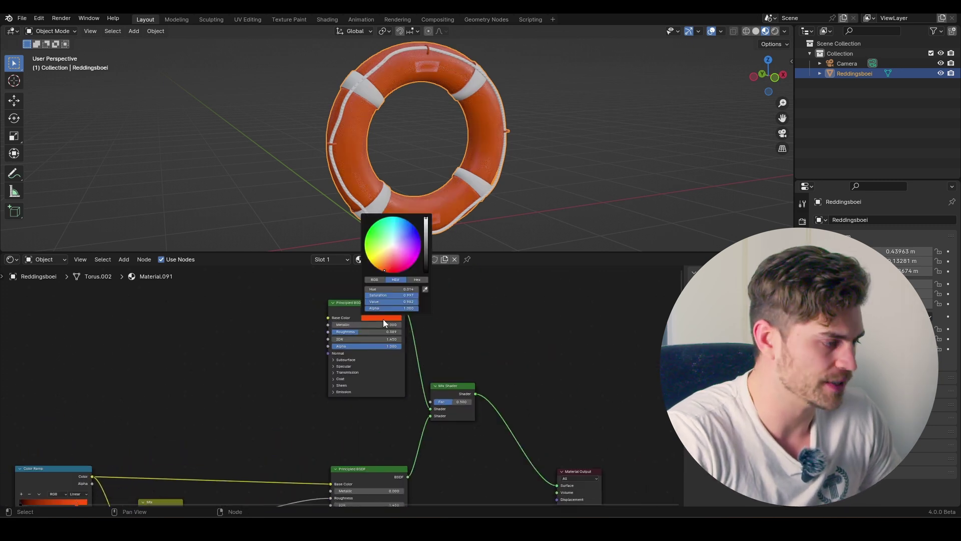
drag(426, 235, 427, 272)
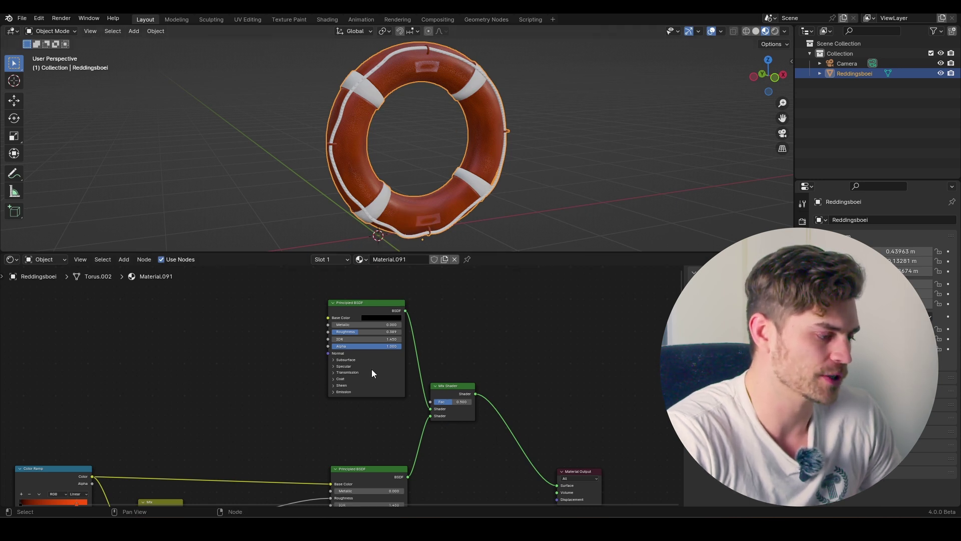
Vary the Mix Shader factor between 1 and 0 to compare both shaders, ending at about 0.558
drag(452, 402, 471, 402)
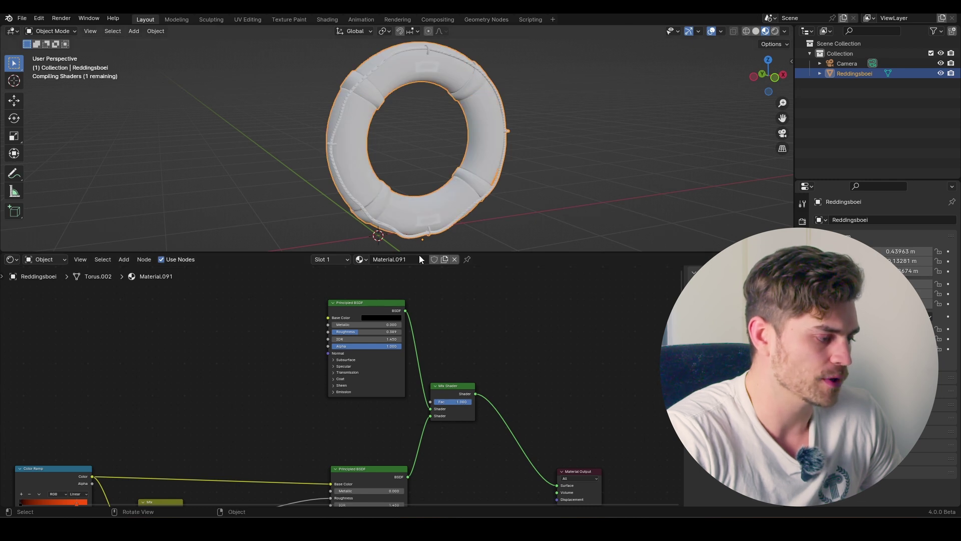
drag(464, 403, 408, 402)
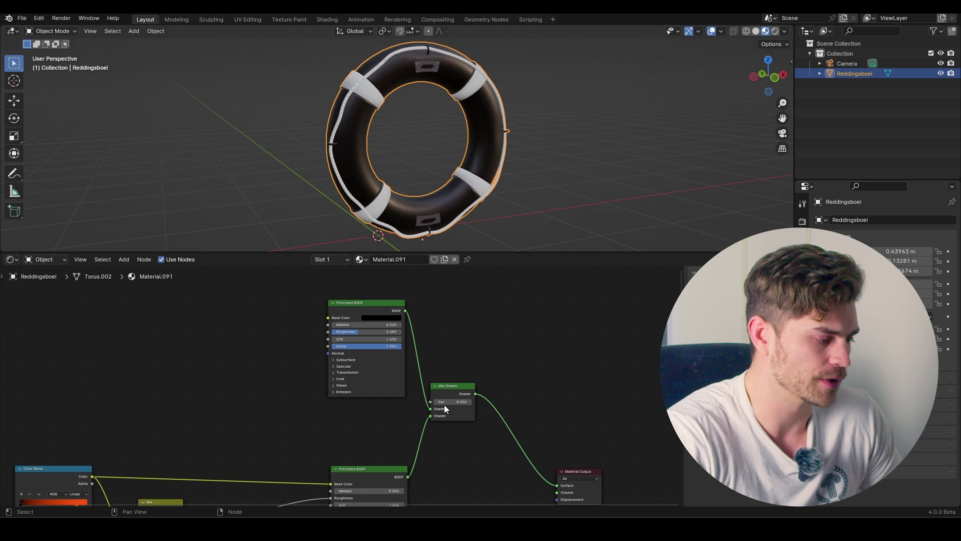
drag(444, 403, 330, 371)
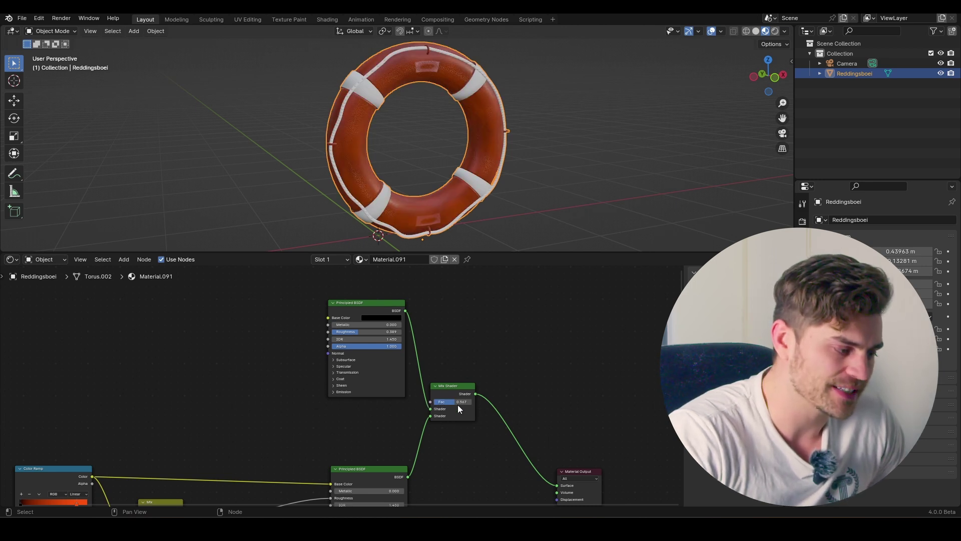
mouse_move(454, 401)
mouse_down()
mouse_move(471, 402)
mouse_move(433, 401)
mouse_move(465, 401)
mouse_move(454, 401)
mouse_up()
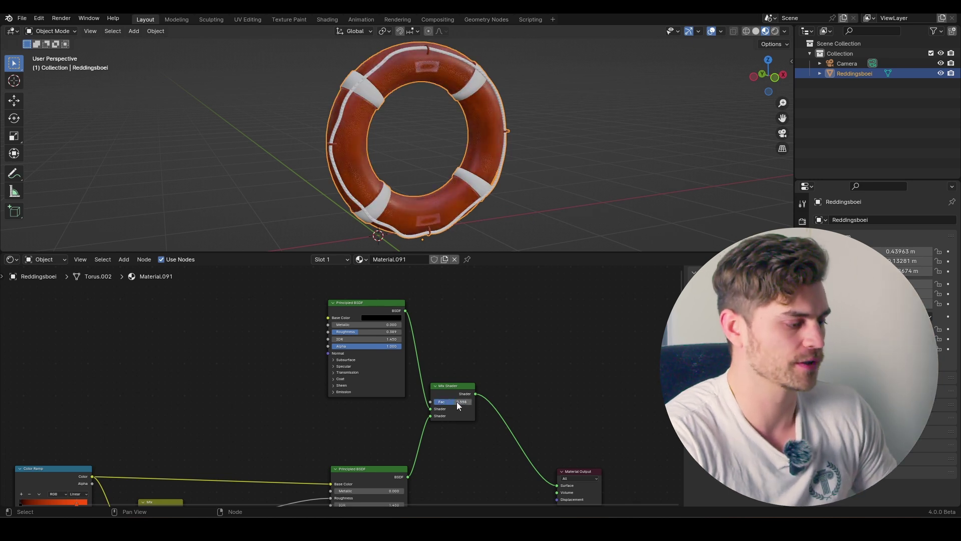
Add a Gradient Texture node near the duplicated Principled BSDF and preview its color on the lifebuoy
middle_drag(323, 383, 359, 382)
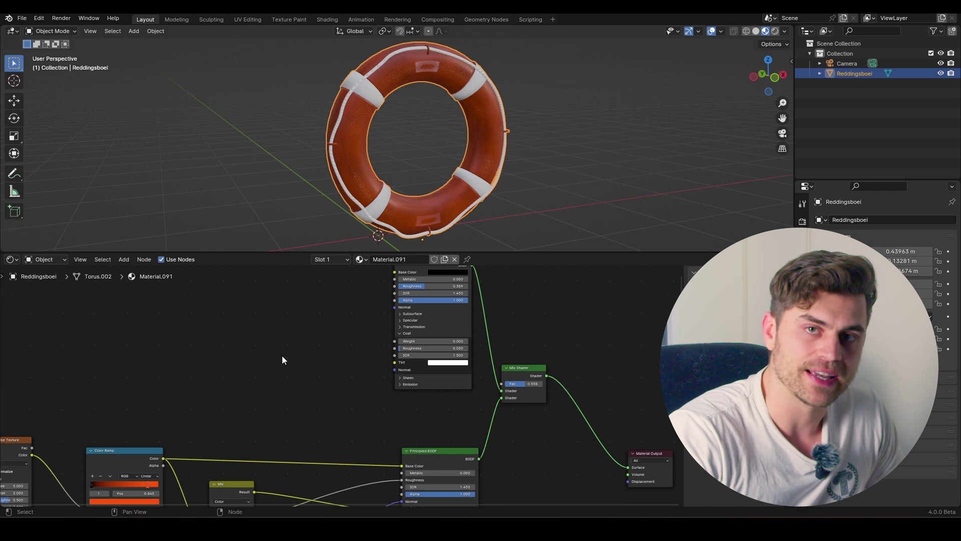
key(shift+a)
text(grad)
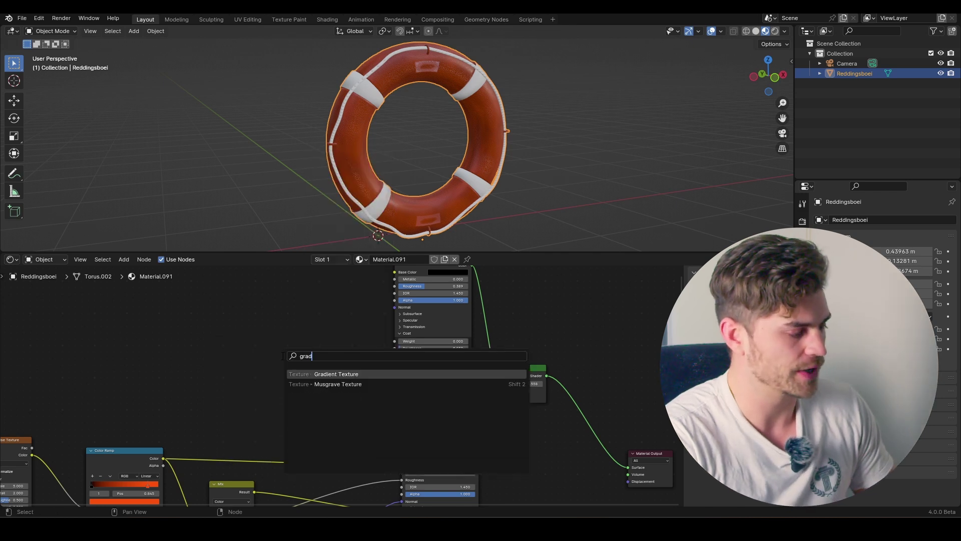
click(325, 374)
scroll(276, 371, up, 3)
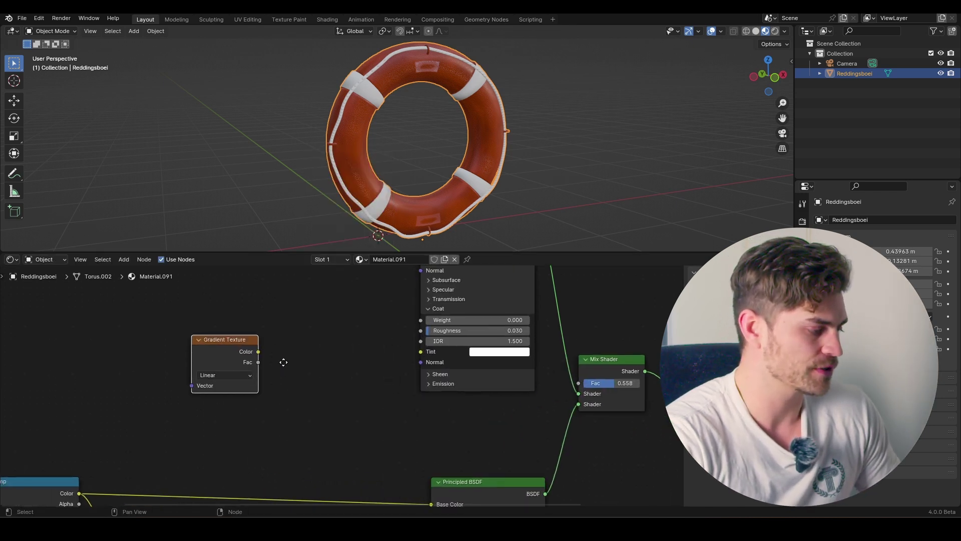
ctrl+shift+click(251, 361)
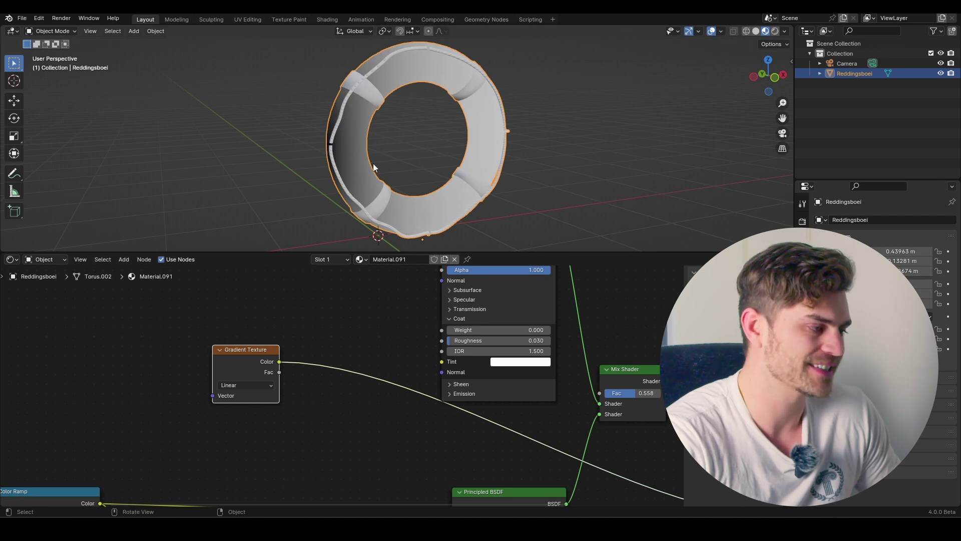
Raise the Gradient Texture node, add Texture Coordinate and Mapping nodes feeding it, and space them away from it
scroll(200, 335, down, 2)
middle_drag(210, 341, 291, 362)
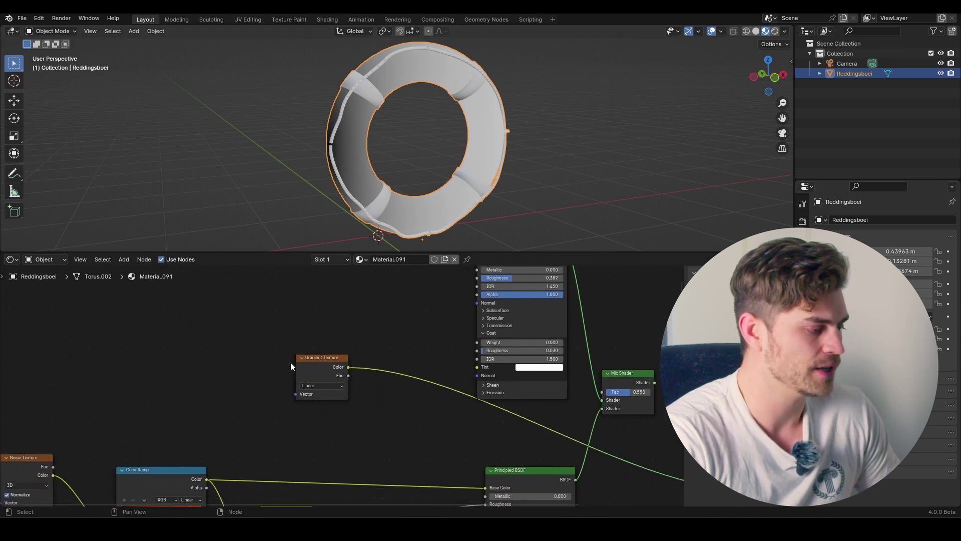
drag(308, 367, 309, 336)
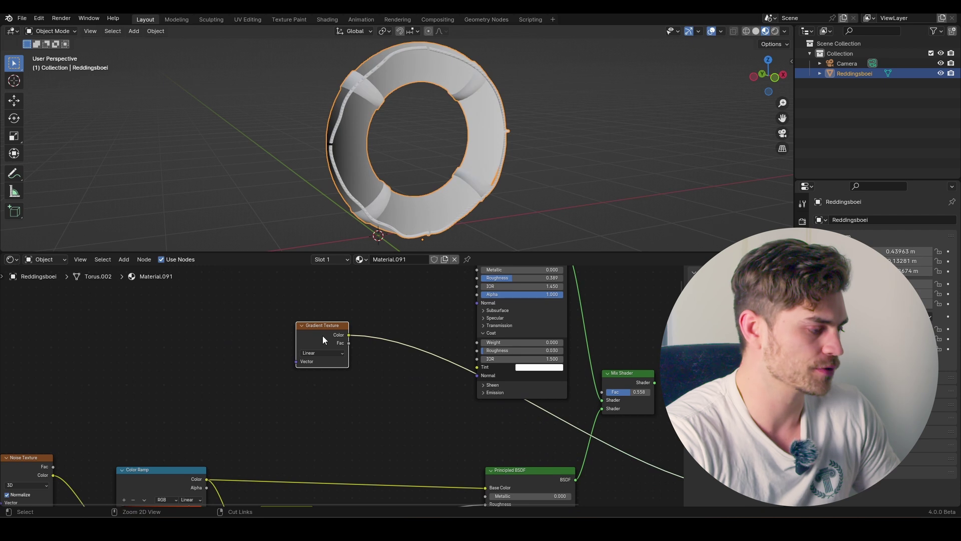
key(ctrl+t)
scroll(280, 365, up, 2)
middle_drag(275, 381, 345, 365)
drag(352, 392, 203, 371)
key(g)
click(114, 315)
middle_drag(253, 355, 292, 377)
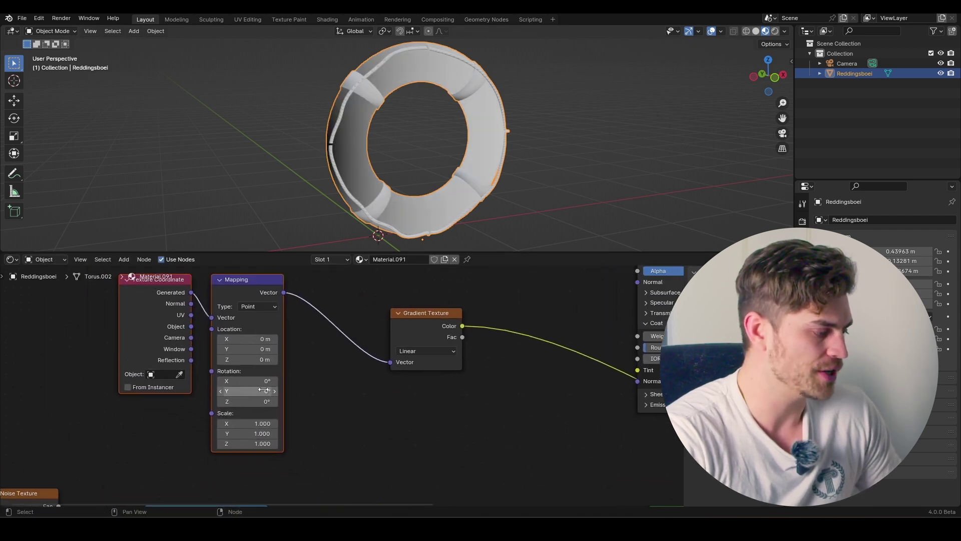
Set the Mapping node's Y rotation to 90° to turn the gradient vertical
double_click(264, 390)
text(90)
key(Return)
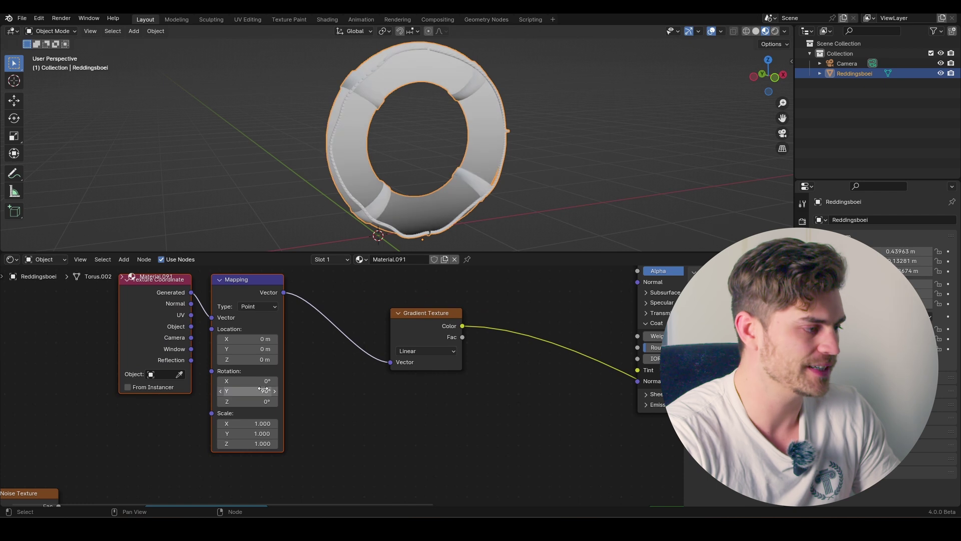
Insert a Color Ramp after the Gradient Texture and shift its black stop toward the middle
scroll(349, 335, down, 5)
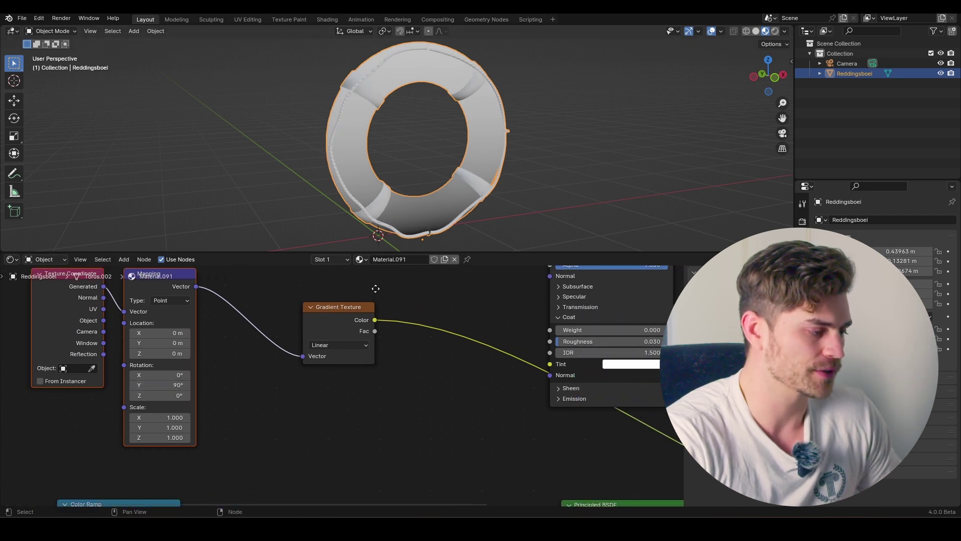
scroll(356, 363, up, 2)
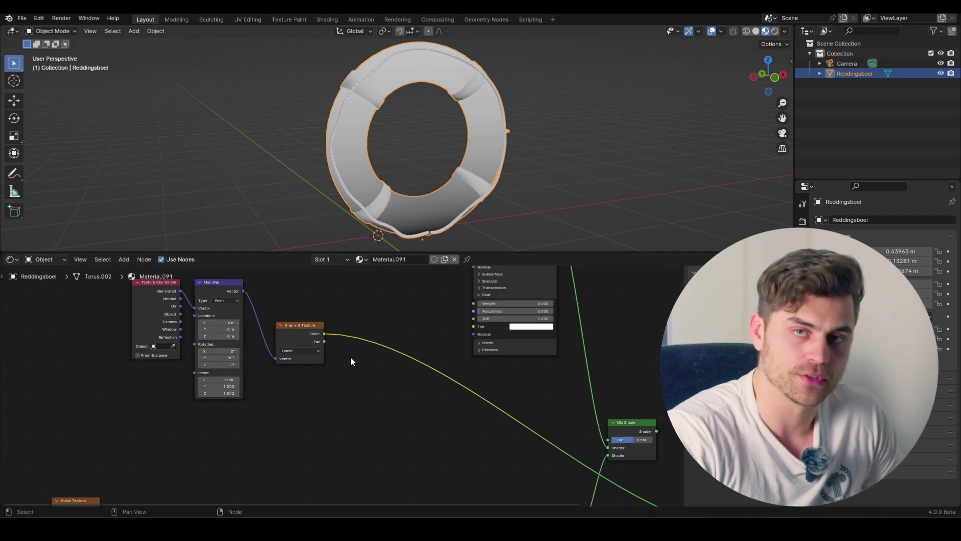
key(ctrl+v)
key(g)
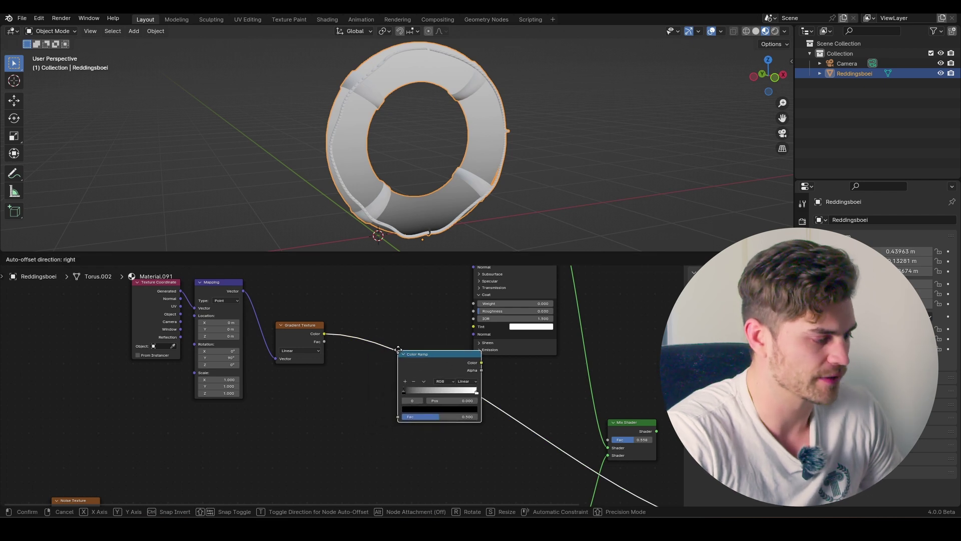
click(402, 349)
drag(402, 348, 425, 372)
drag(428, 410, 462, 429)
scroll(485, 418, down, 3)
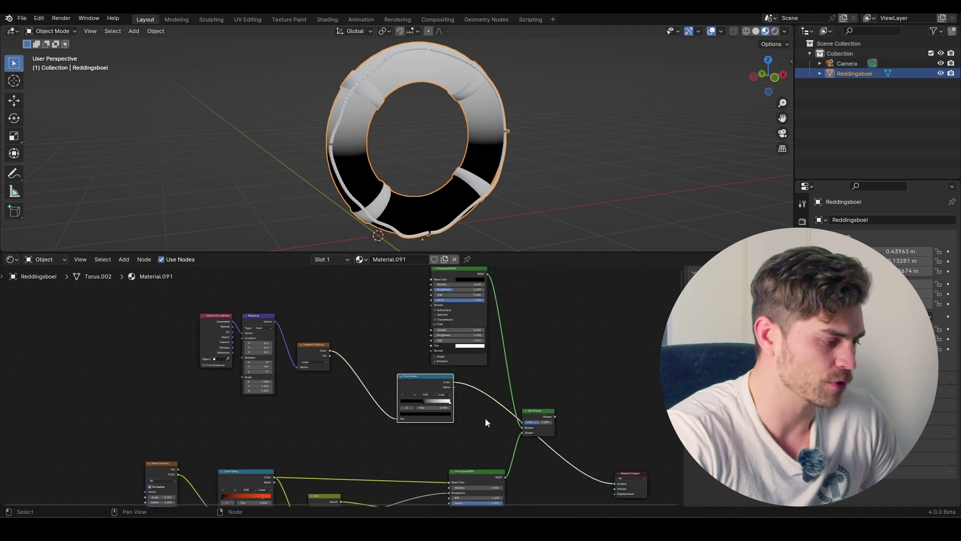
middle_drag(469, 374, 459, 411)
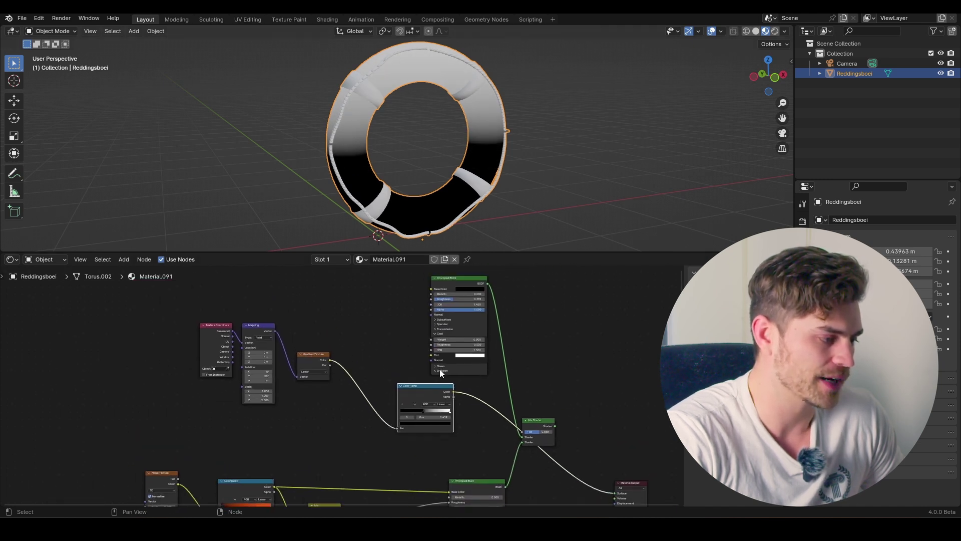
middle_drag(439, 368, 423, 382)
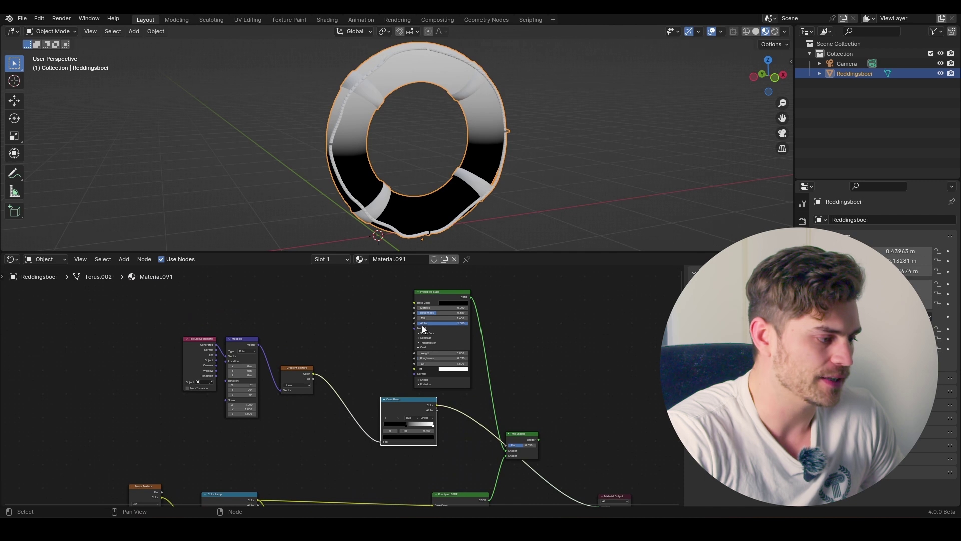
scroll(410, 314, up, 3)
middle_drag(472, 350, 420, 387)
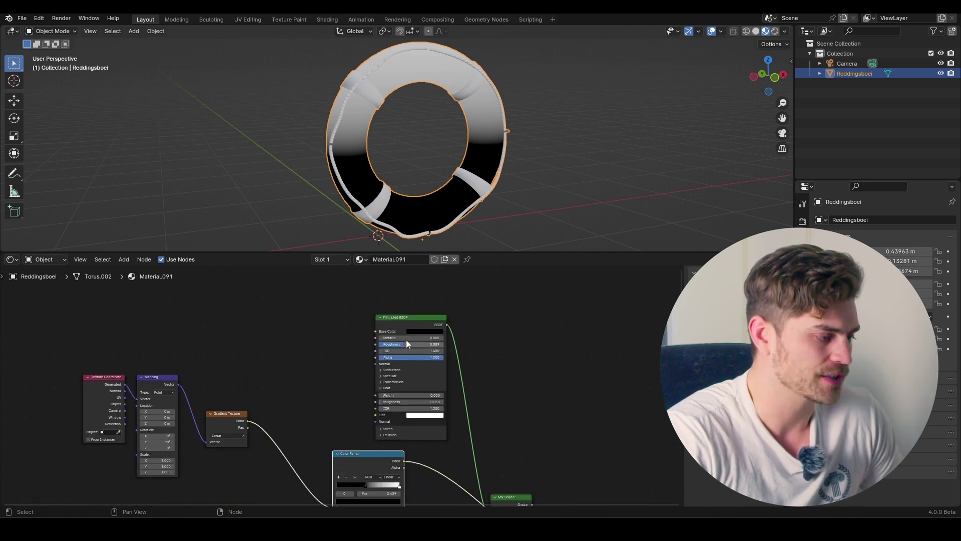
scroll(429, 193, up, 2)
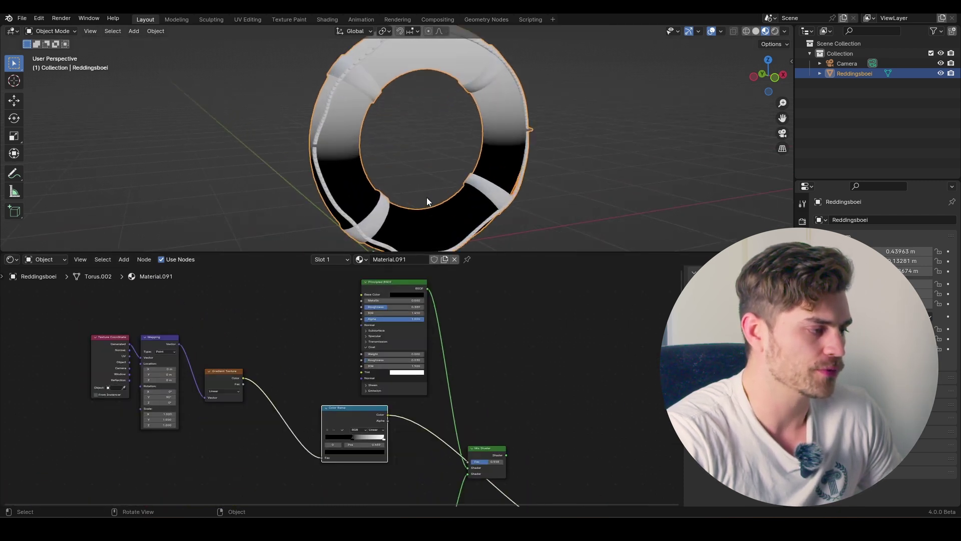
Add a plane at the lifebuoy's base and scale it up into a large ground surface
scroll(427, 197, down, 2)
shift+middle_drag(420, 199, 425, 167)
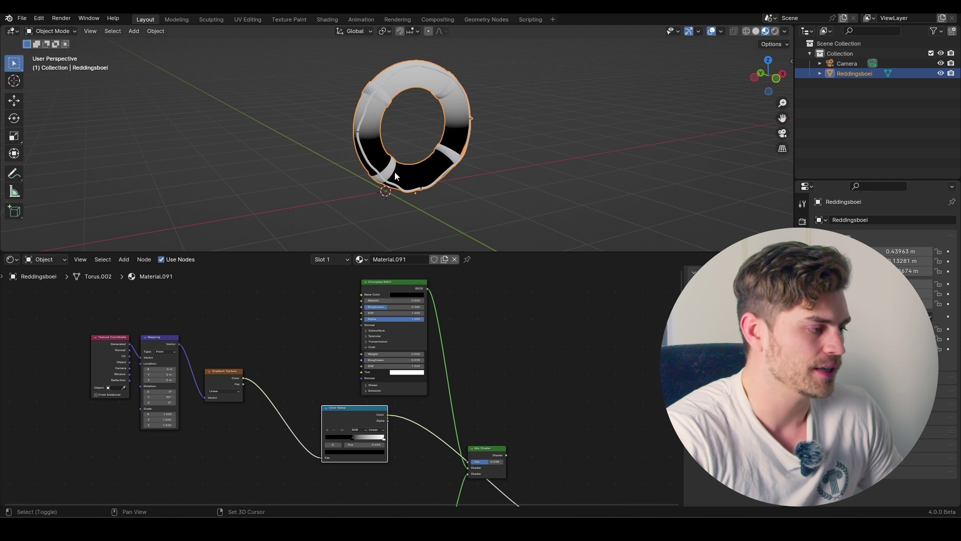
key(shift+a)
mouse_move(395, 178)
click(437, 178)
key(s)
click(592, 178)
Extrude the ground plane's two far edges straight up along Z to form backdrop walls behind the lifebuoy
shift+middle_drag(465, 136, 467, 188)
key(Tab)
key(2)
click(381, 121)
shift+click(542, 121)
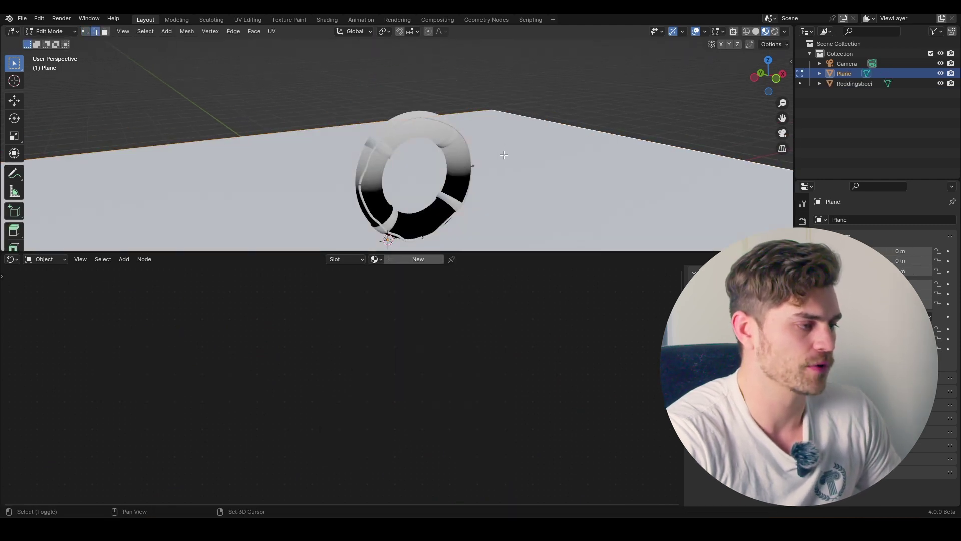
key(e)
key(z)
click(541, 142)
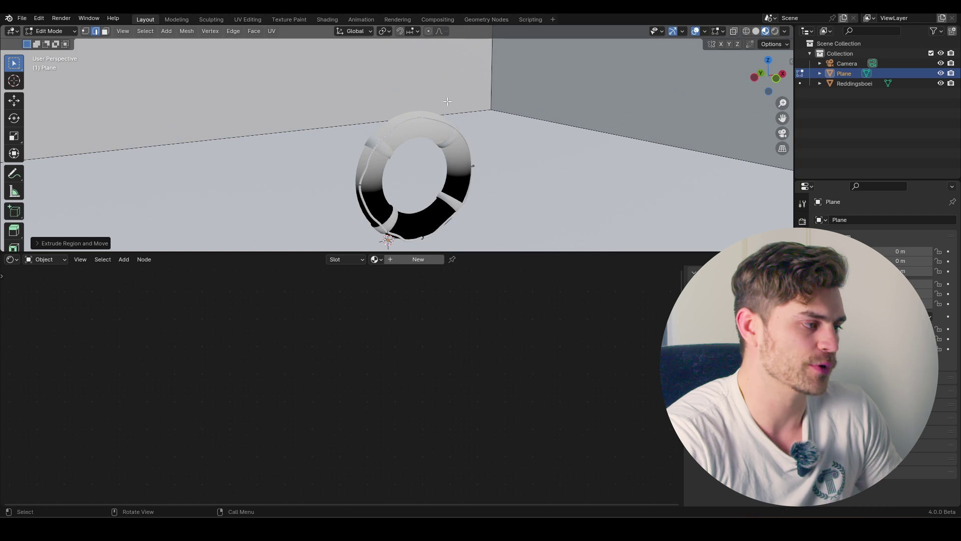
Bevel the edges where the floor meets the walls with 18 segments and a width of about 0.18 m
alt+click(305, 130)
key(ctrl+b)
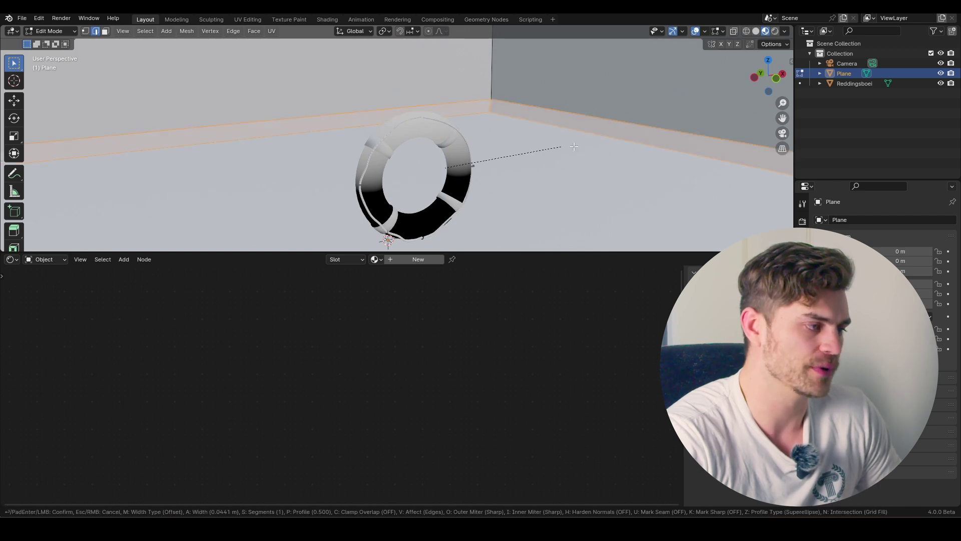
scroll(619, 150, up, 8)
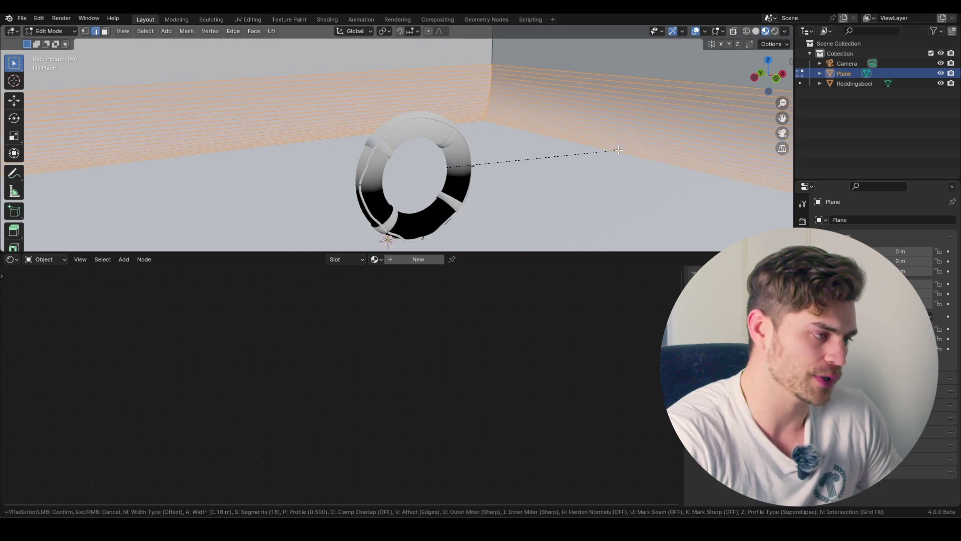
click(619, 150)
right_click(524, 137)
key(Escape)
Return to Object Mode and shade the backdrop smooth
key(Tab)
right_click(504, 123)
click(504, 123)
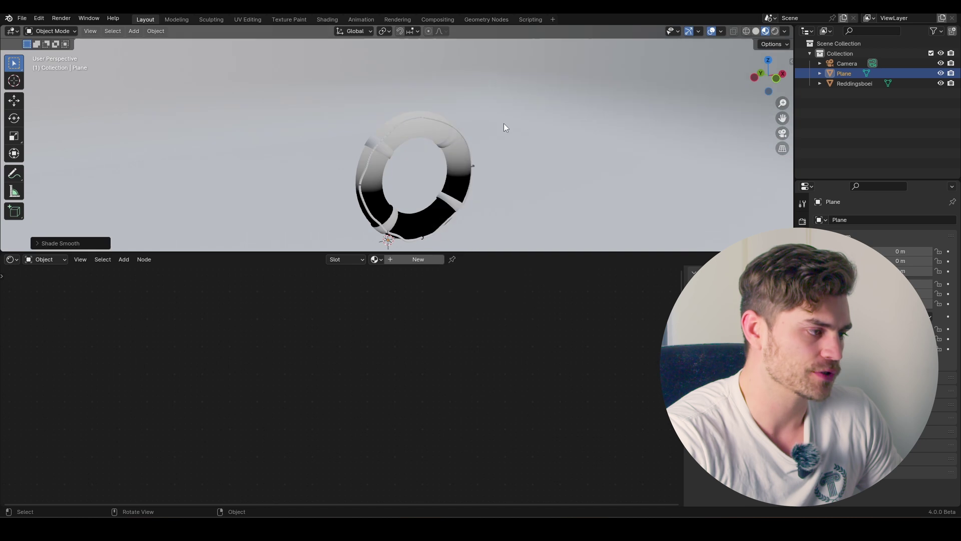
Give the backdrop a new material with a light blue base colour, hue about 0.563 and saturation about 0.856
scroll(430, 118, down, 5)
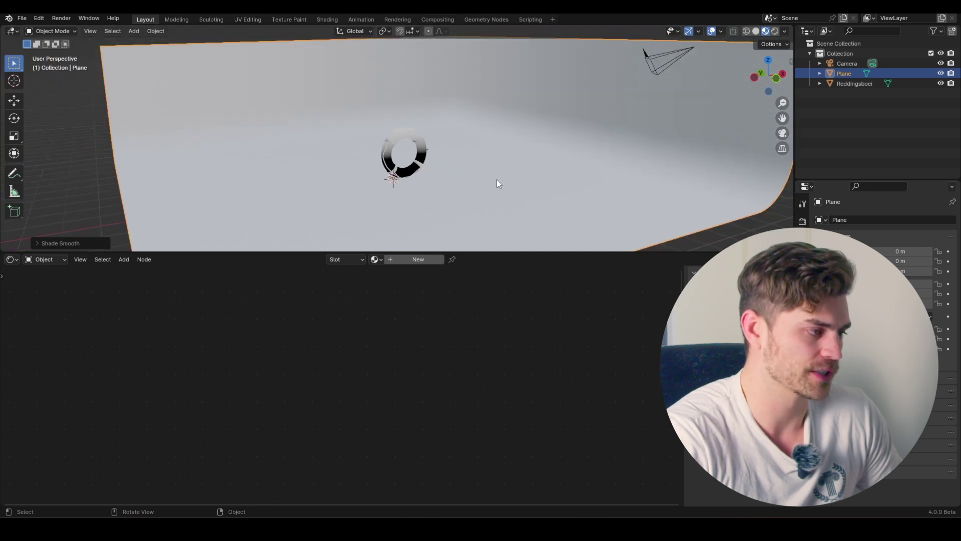
click(430, 259)
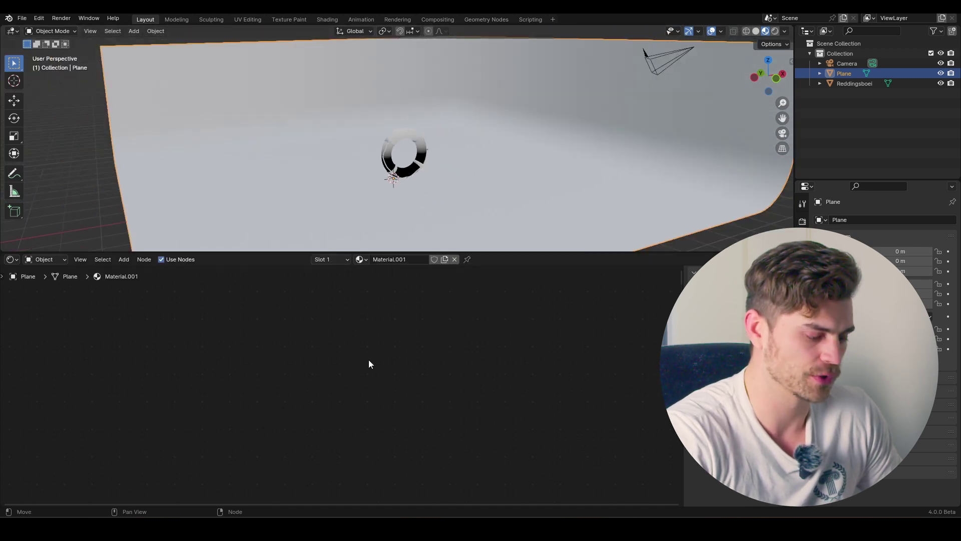
key(Home)
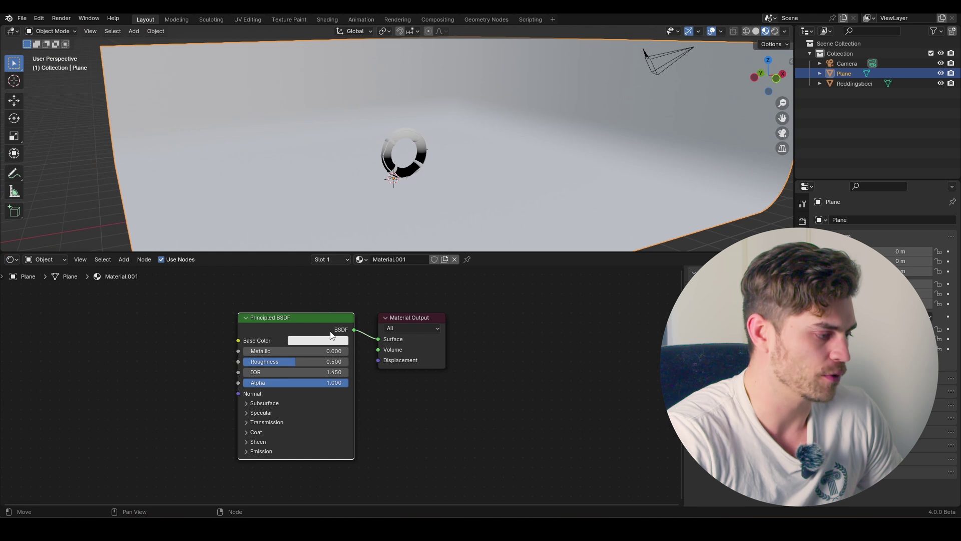
click(333, 340)
drag(342, 213, 342, 207)
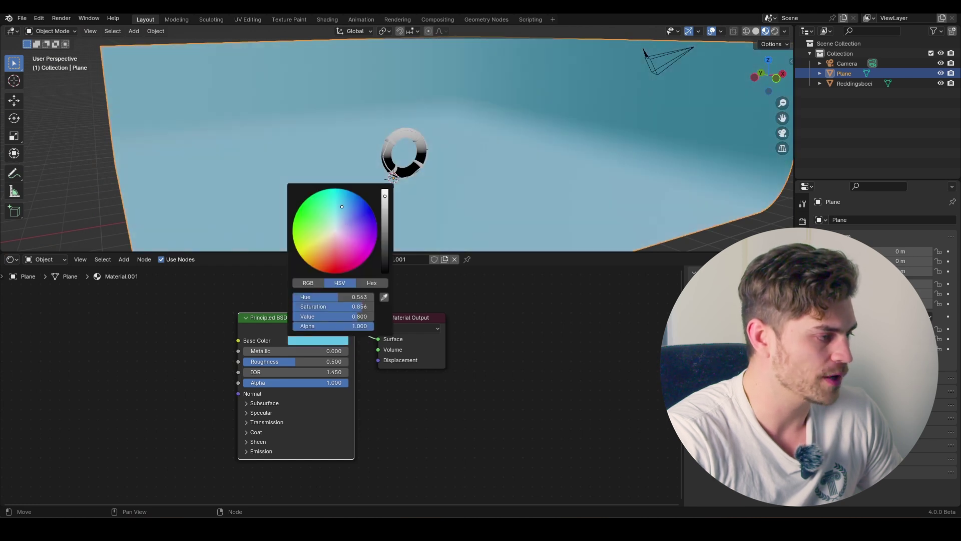
Select the lifebuoy and route its Mix Shader to the Material Output to show the blended material
click(420, 139)
scroll(434, 180, up, 4)
middle_drag(478, 368, 323, 339)
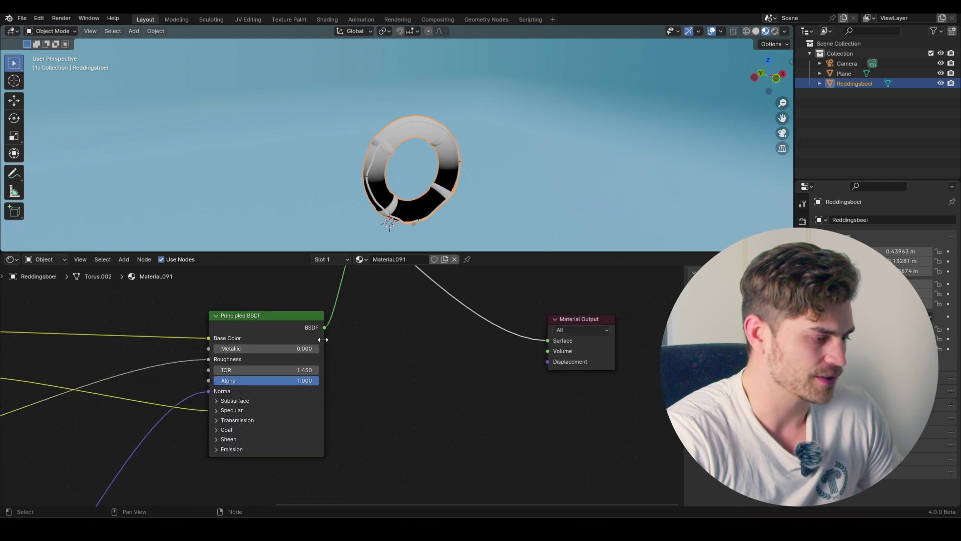
scroll(323, 339, down, 3)
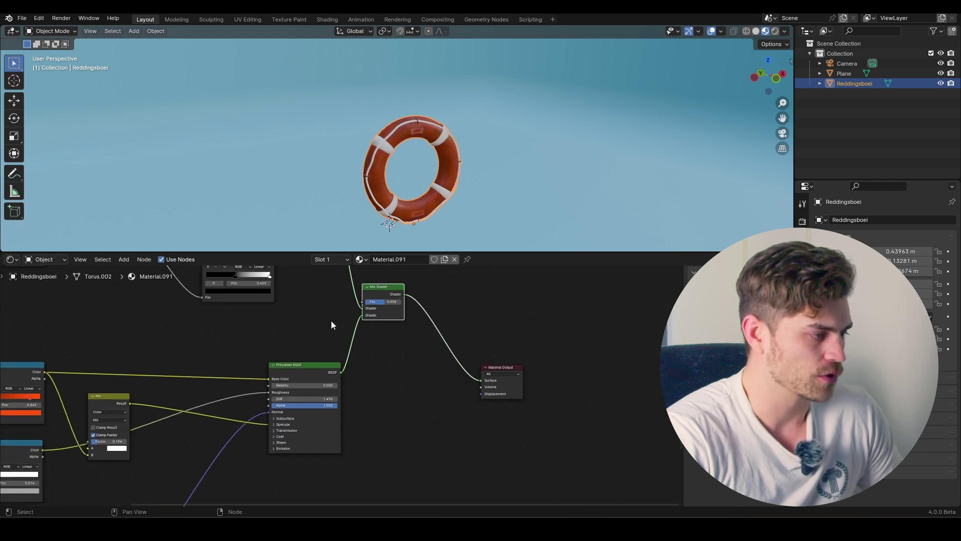
Switch to the camera view and move the camera, including closer along its viewing axis, to frame the lifebuoy centrally
key(KP_0)
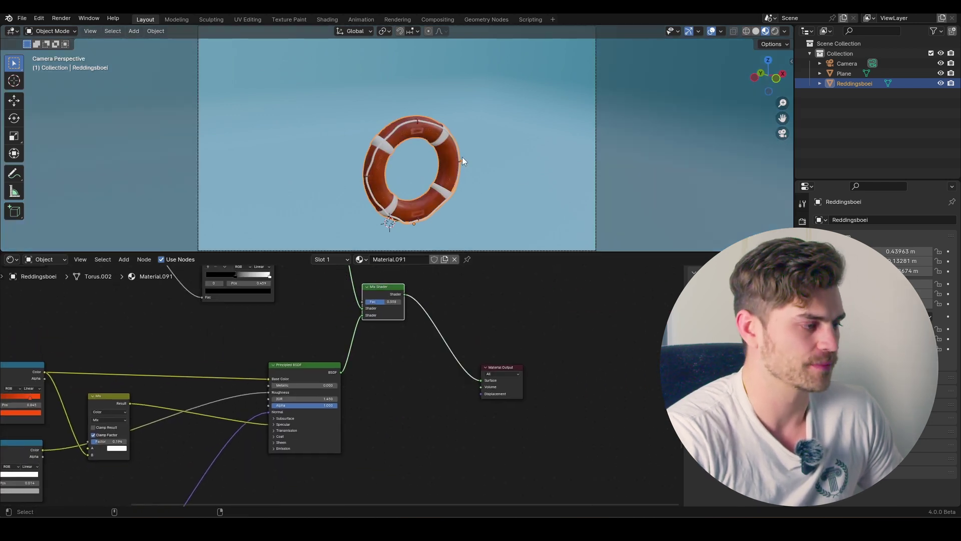
click(440, 74)
key(g)
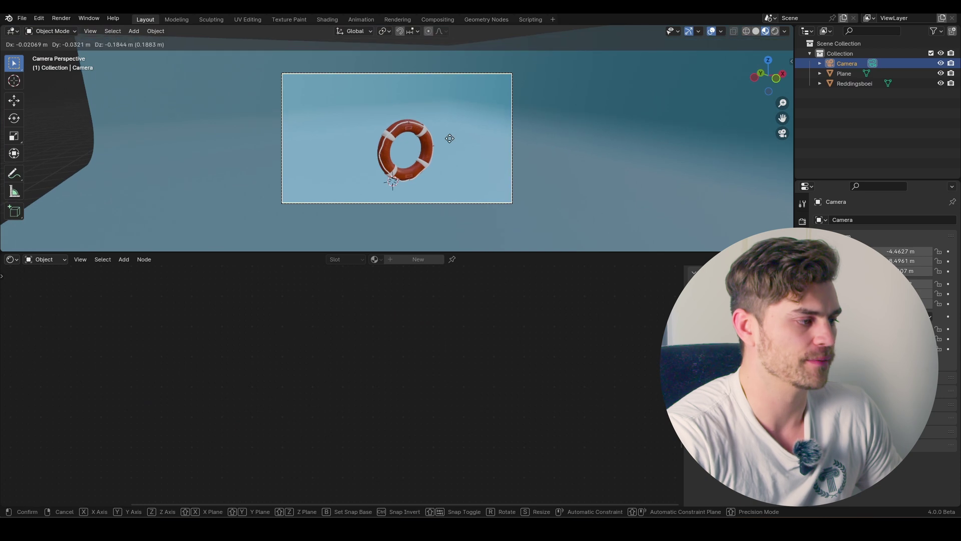
click(452, 152)
key(g)
key(z)
key(z)
click(456, 109)
Add a Math node to the lifebuoy's material and place it below the Gradient Texture
click(429, 118)
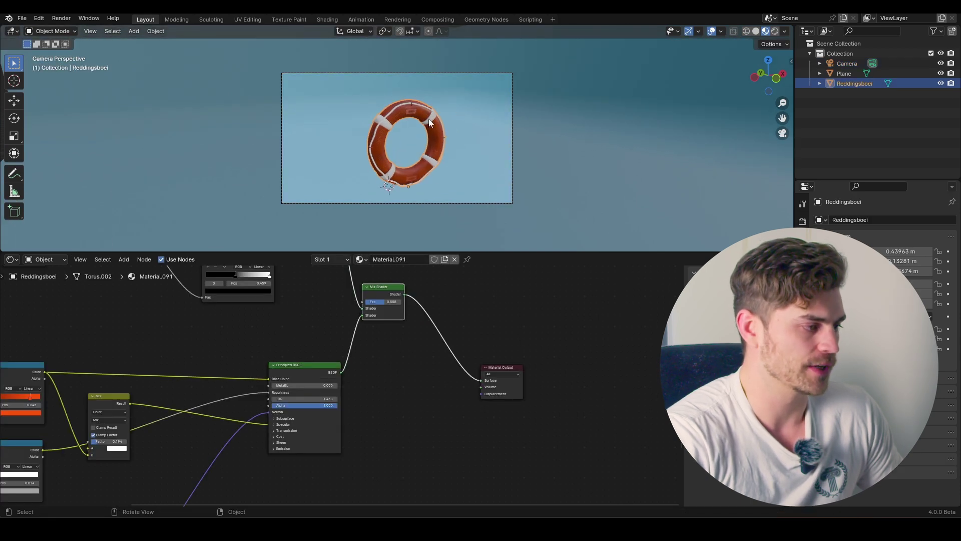
middle_drag(279, 309, 501, 403)
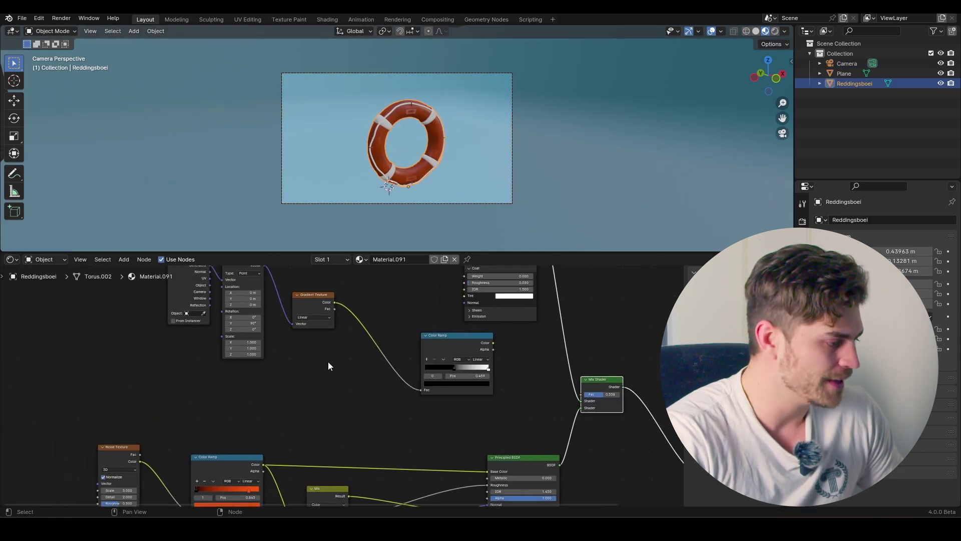
middle_drag(335, 365, 350, 373)
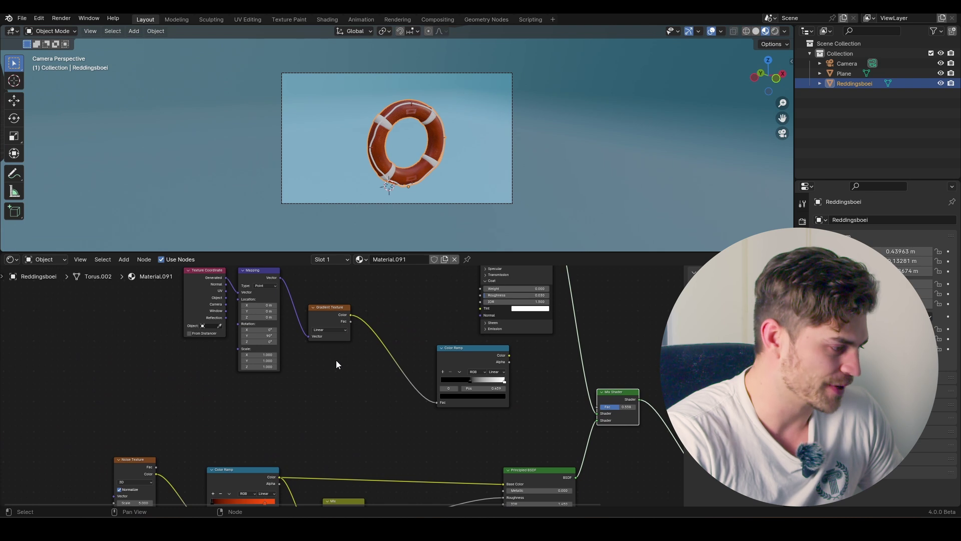
scroll(338, 374, up, 2)
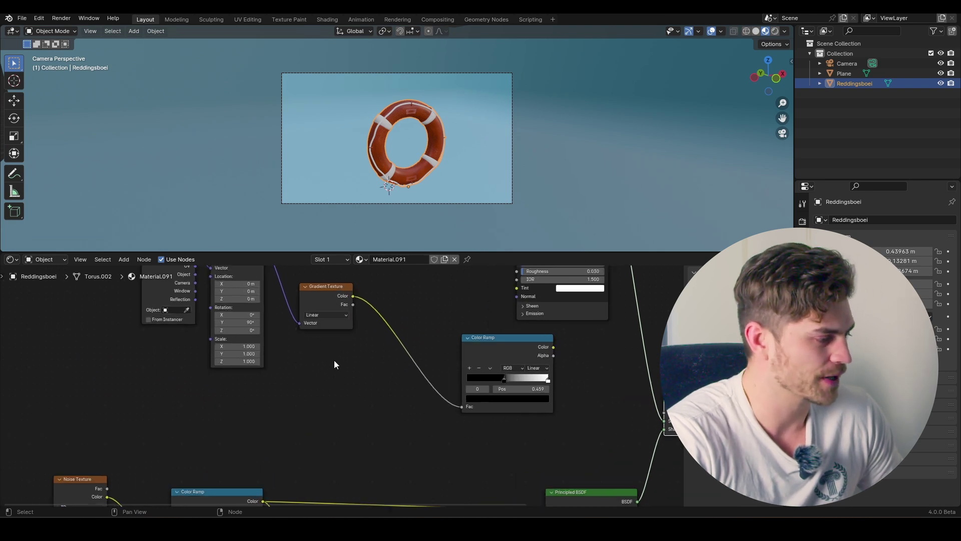
middle_drag(334, 359, 360, 362)
key(shift+a)
text(math)
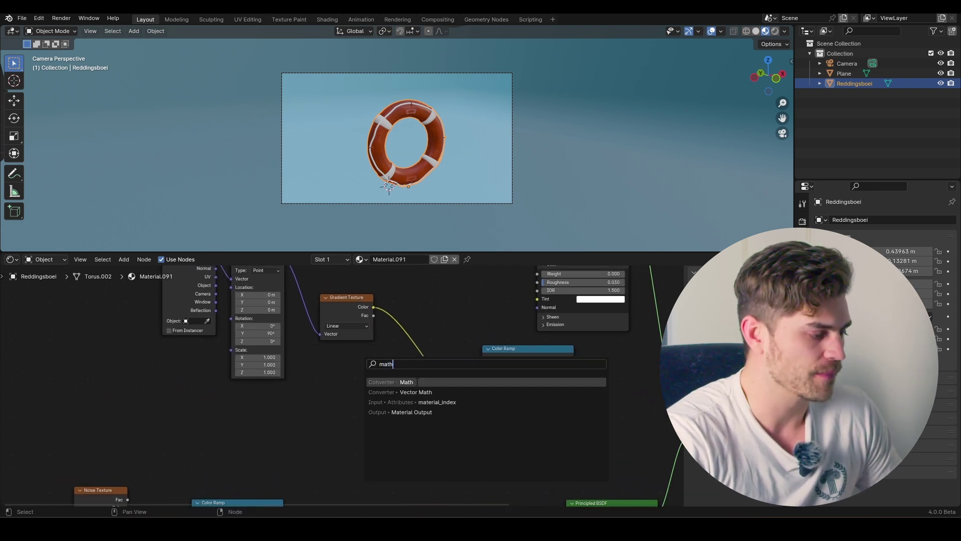
key(Return)
click(341, 373)
Preview the Gradient Texture and the Color Ramp output on the lifebuoy to compare the gradient mask
ctrl+shift+click(361, 317)
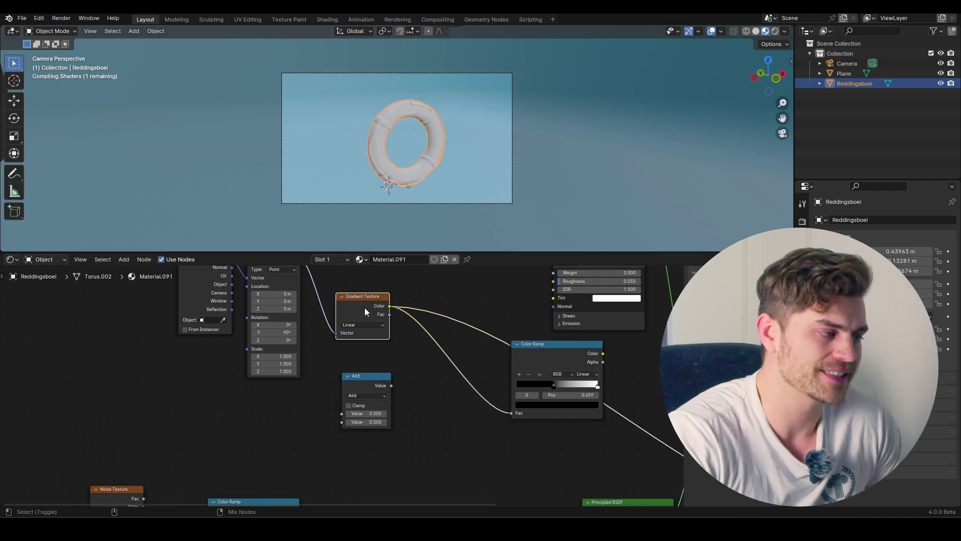
scroll(420, 186, up, 5)
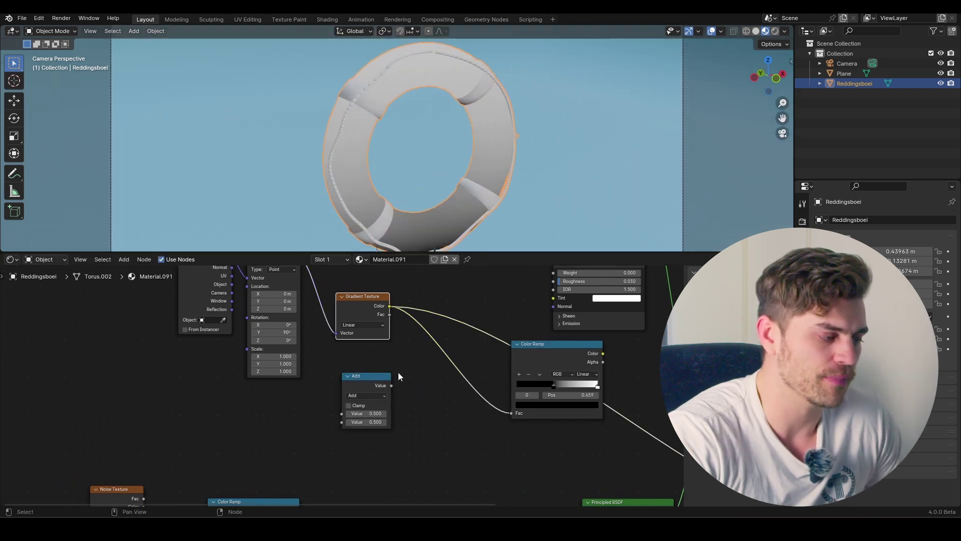
middle_drag(353, 367, 388, 345)
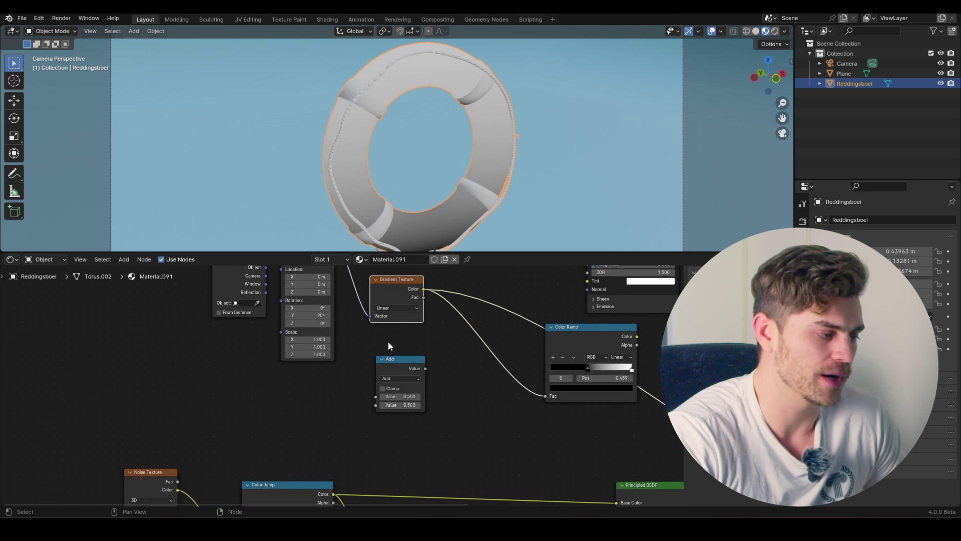
ctrl+shift+click(563, 332)
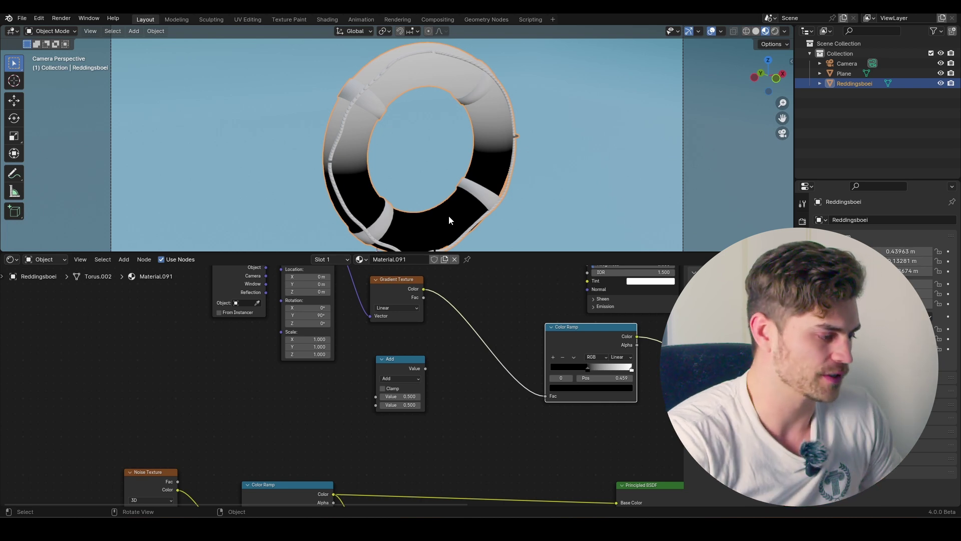
Add a Noise Texture beside the Math node and connect its Fac output to the first Value input
drag(401, 359, 399, 358)
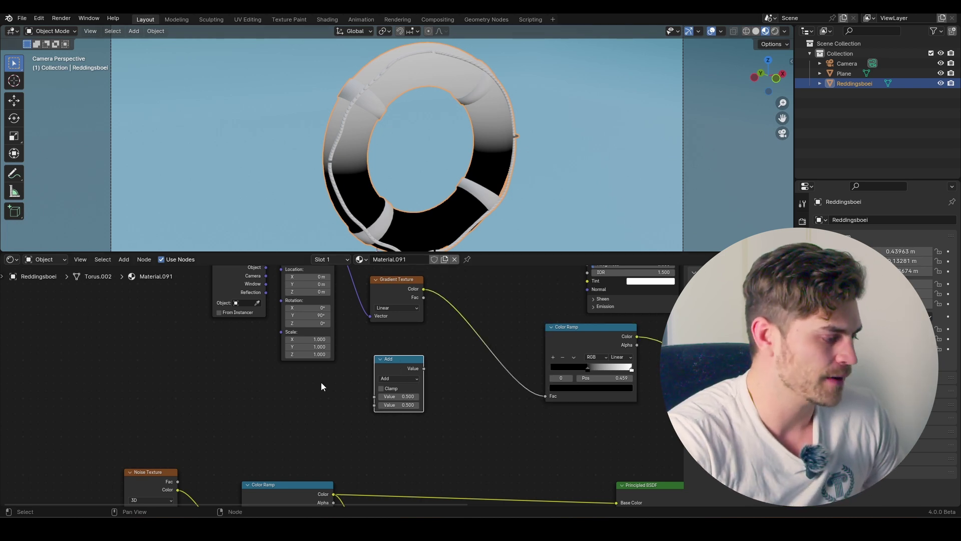
key(shift+a)
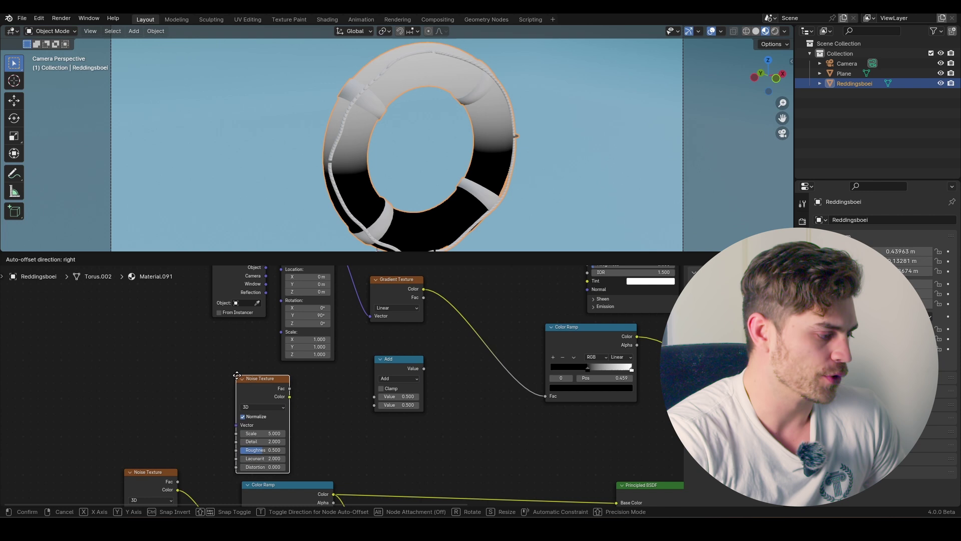
click(258, 379)
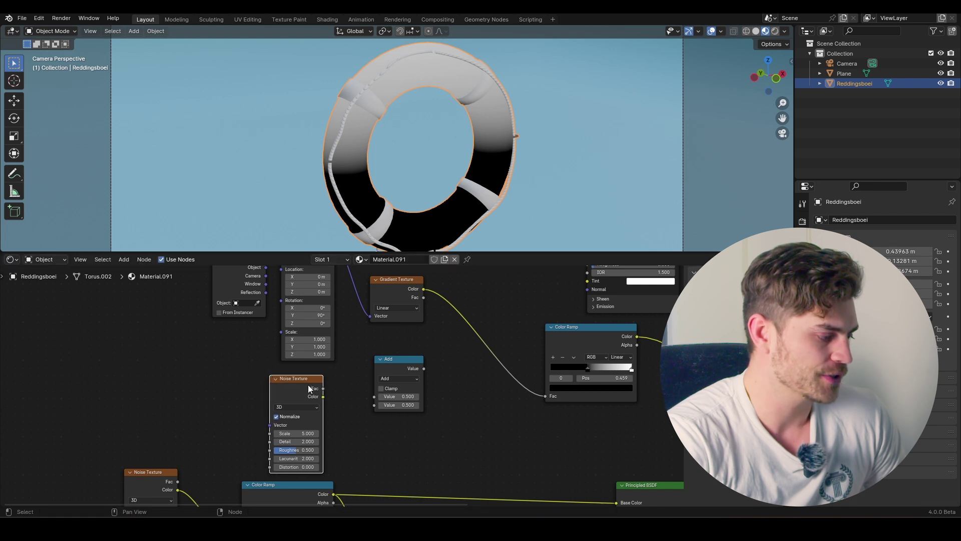
drag(323, 389, 379, 398)
Combine the Gradient Texture and the Math node in a Mix Color node that feeds the Color Ramp
drag(443, 317, 393, 383)
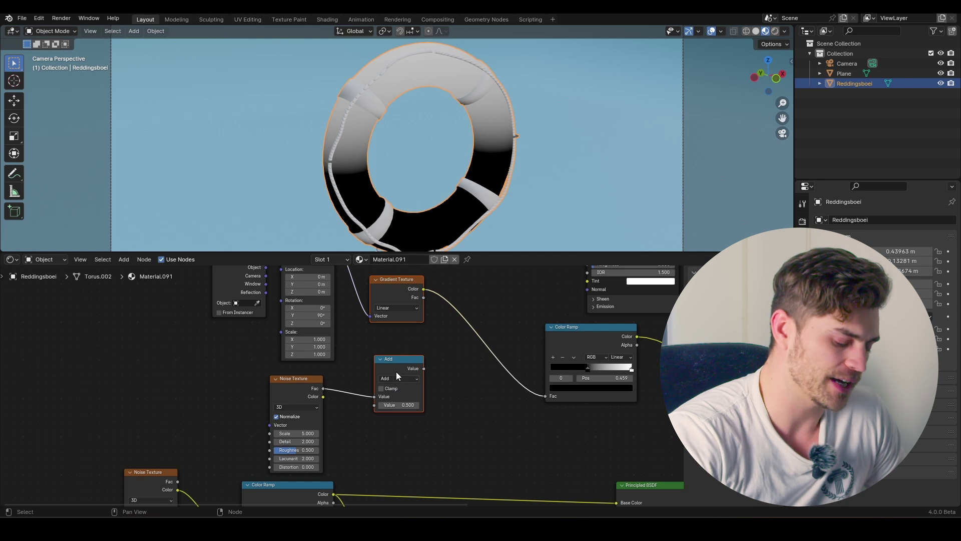
key(ctrl+0)
click(457, 339)
scroll(453, 367, up, 3)
scroll(386, 382, up, 3)
scroll(376, 365, down, 3)
middle_drag(374, 361, 372, 381)
middle_drag(406, 411, 411, 396)
drag(423, 361, 441, 331)
middle_drag(436, 359, 434, 409)
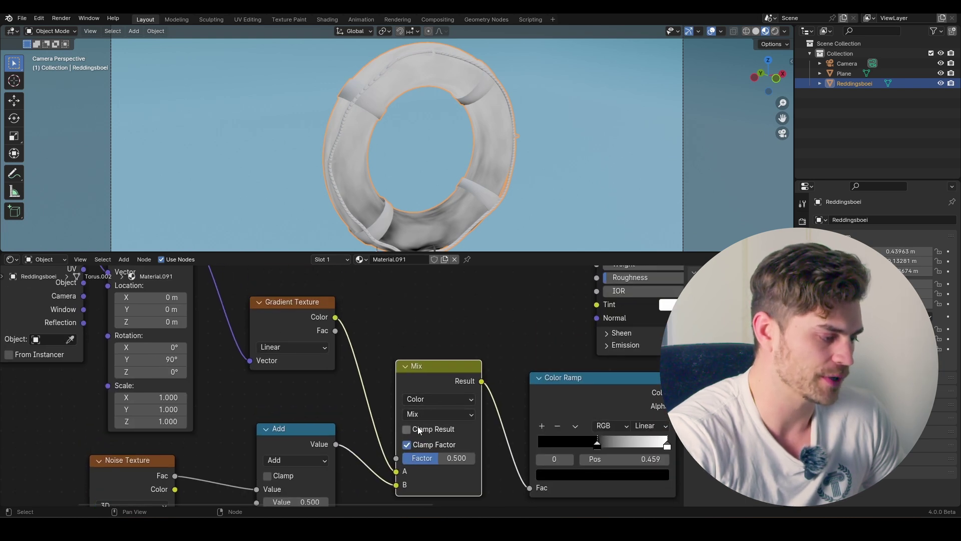
Set the Mix node's blending mode to Color Burn
click(425, 414)
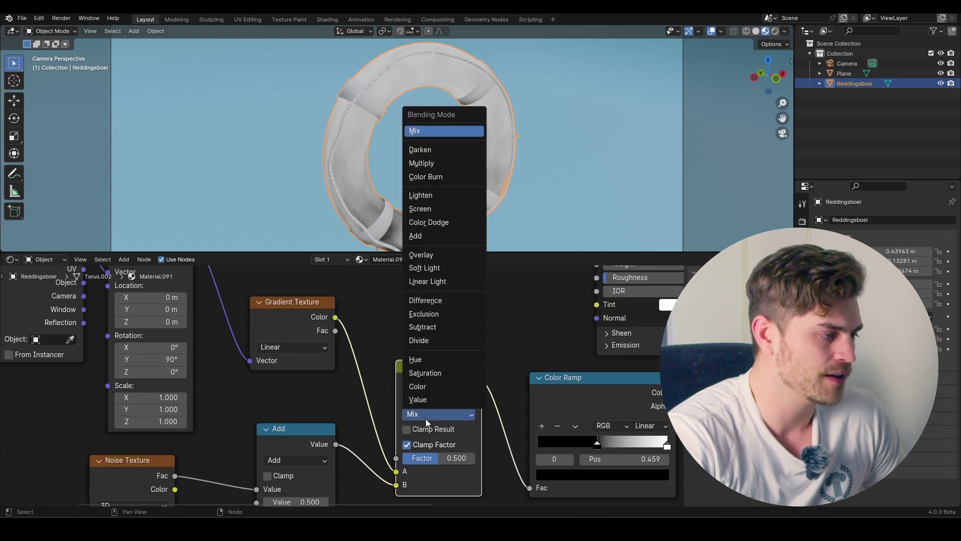
click(438, 181)
scroll(392, 397, down, 2)
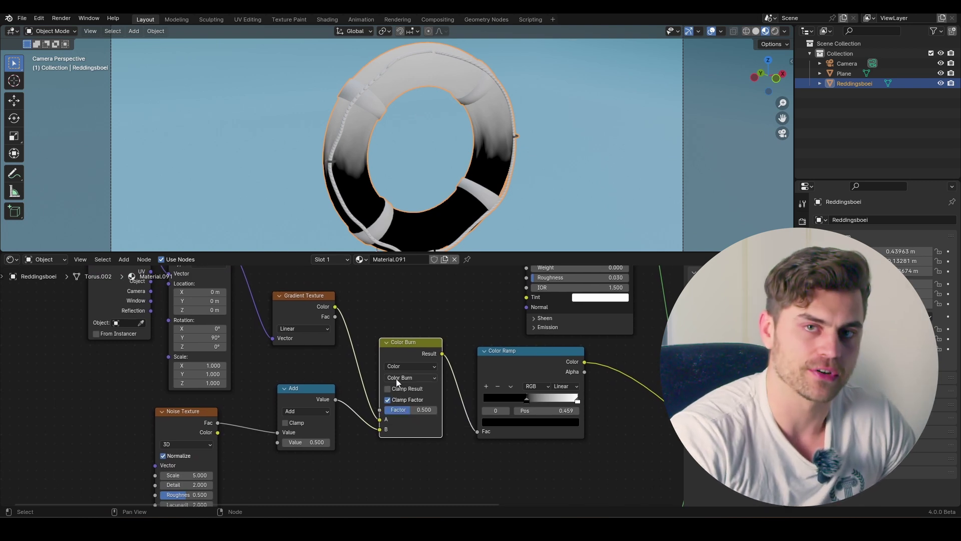
scroll(226, 420, up, 1)
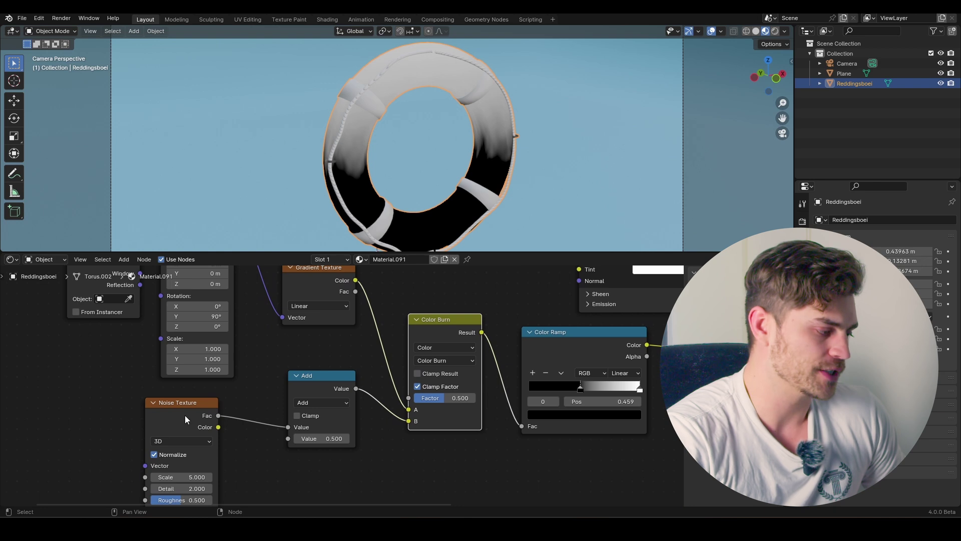
Preview the Noise Texture on the lifebuoy and examine its pattern around the ring
ctrl+shift+click(186, 416)
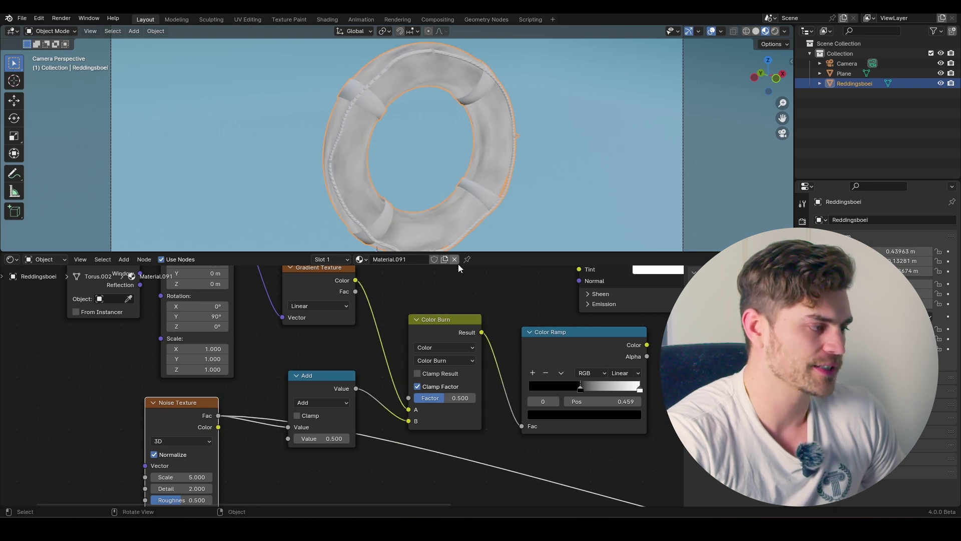
middle_drag(404, 183, 400, 179)
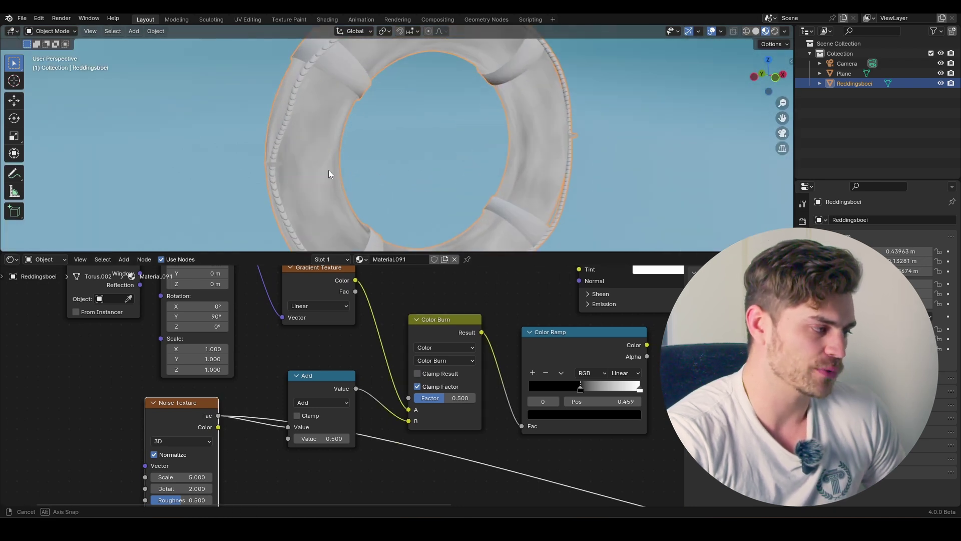
middle_drag(328, 171, 344, 206)
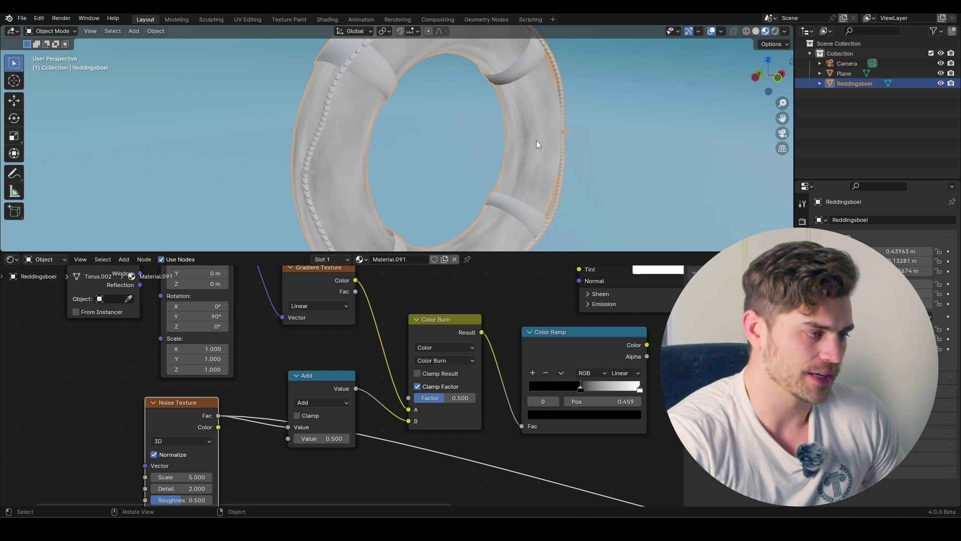
Preview the Math node's output on the lifebuoy and set its second value to about -0.390
middle_drag(377, 341, 408, 319)
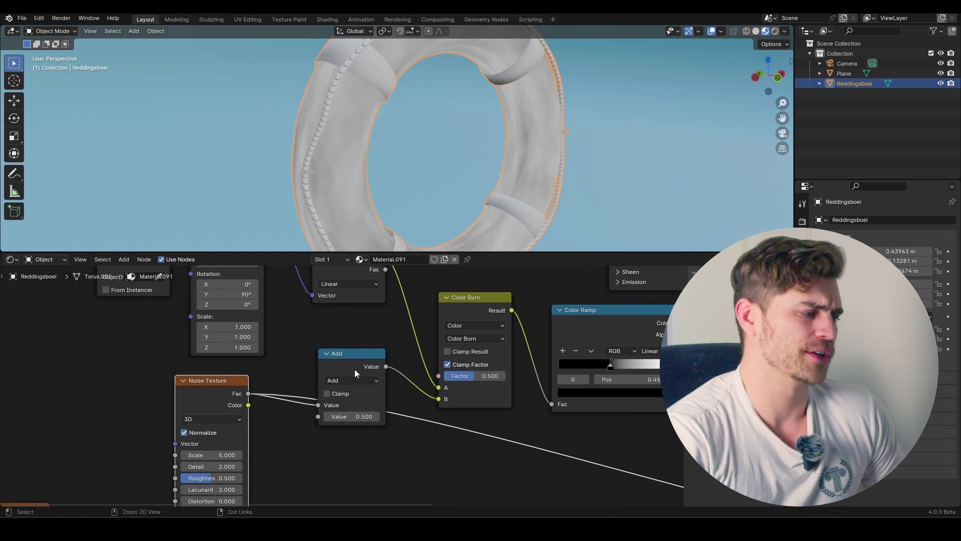
scroll(354, 370, up, 2)
mouse_move(355, 427)
mouse_down()
mouse_move(366, 428)
mouse_move(311, 428)
mouse_up()
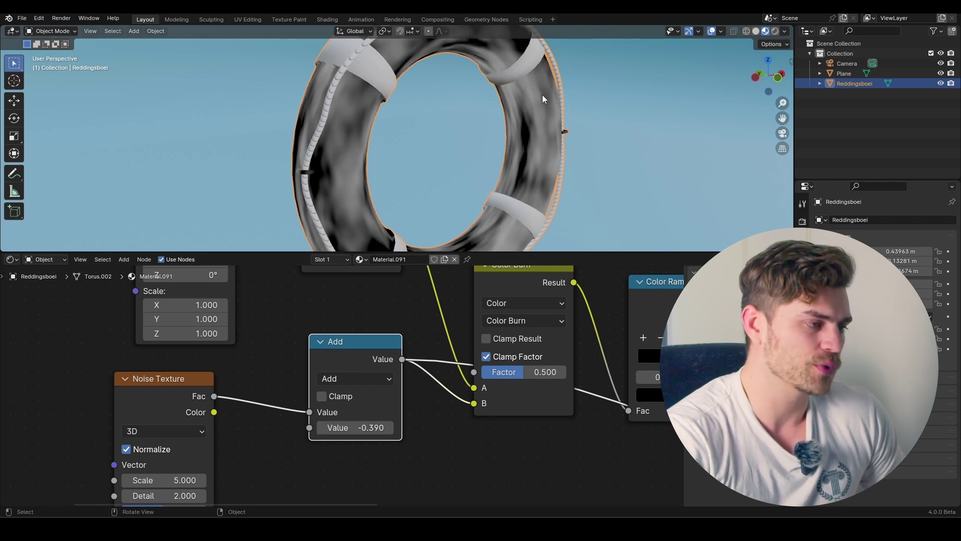
Preview the existing Principled BSDF shader on the lifebuoy
scroll(565, 313, down, 3)
middle_drag(565, 314, 417, 440)
scroll(344, 396, down, 2)
middle_drag(321, 429, 360, 407)
middle_drag(384, 343, 351, 396)
click(438, 330)
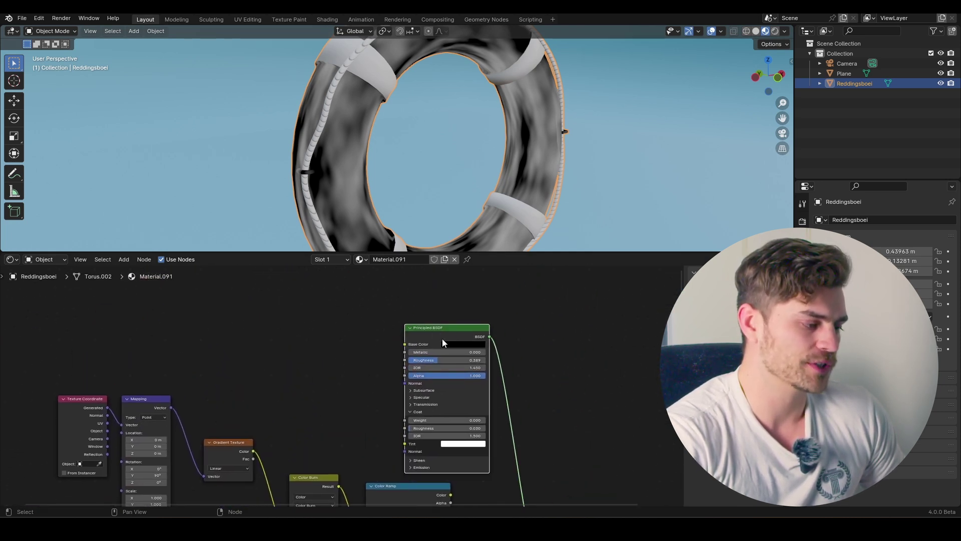
ctrl+shift+click(449, 332)
Set the Principled BSDF's Metallic to 1.000 and its Roughness to about 0.221
scroll(495, 349, up, 4)
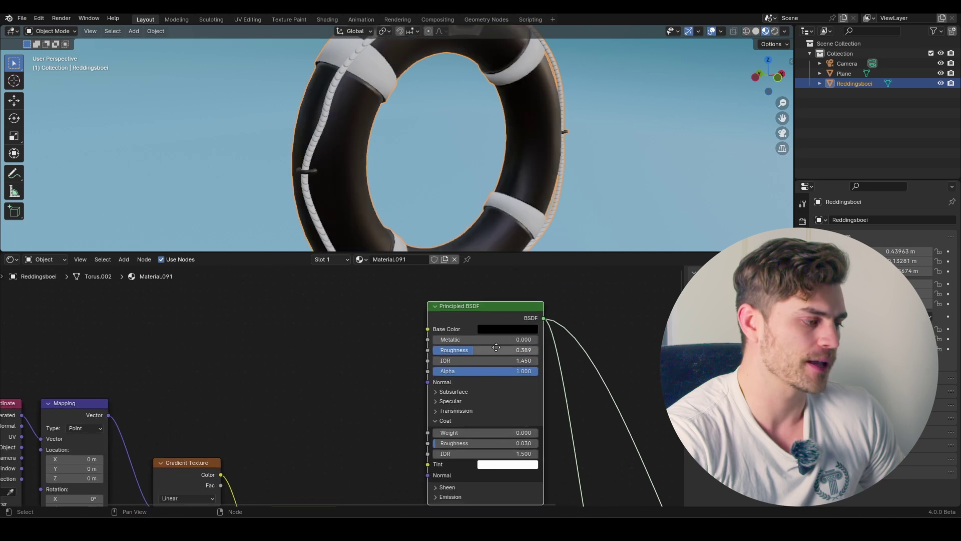
middle_drag(495, 346, 407, 366)
drag(385, 362, 452, 360)
drag(388, 370, 371, 371)
Give the Principled BSDF a light cyan base color with hue about 0.507, saturation 0.624 and value 1.000, and Roughness about 0.243
click(399, 351)
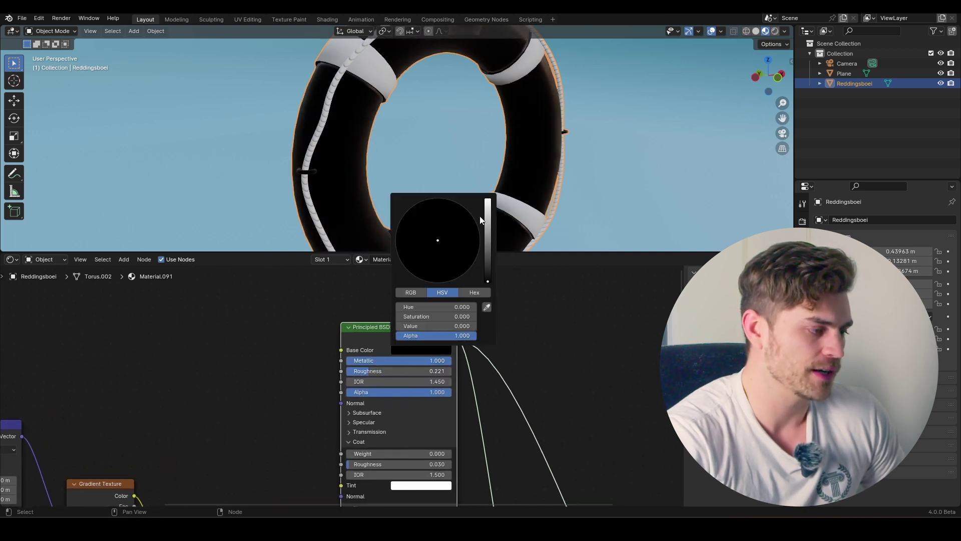
drag(488, 260, 493, 202)
click(439, 226)
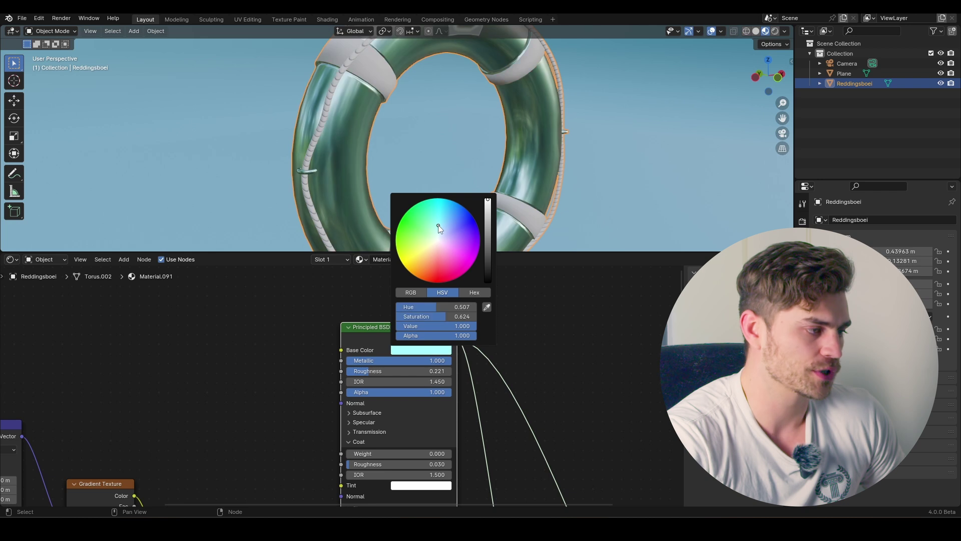
drag(367, 371, 370, 371)
scroll(428, 217, down, 2)
scroll(430, 218, up, 1)
shift+middle_drag(428, 218, 409, 214)
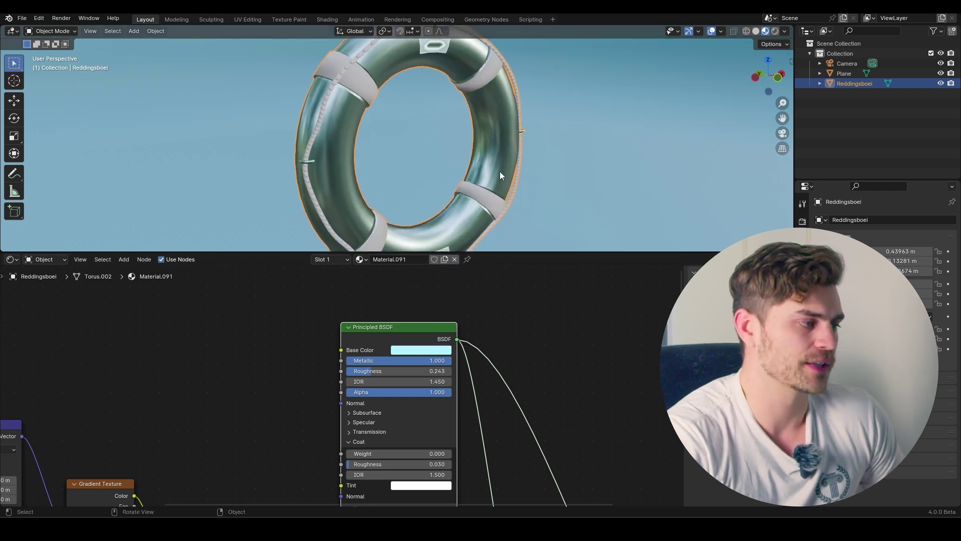
Place the Add node nearer to the Noise Texture and preview the Color Burn node's result on the lifebuoy
mouse_move(320, 414)
middle_down()
mouse_move(352, 347)
mouse_move(500, 271)
middle_up()
scroll(316, 425, down, 4)
middle_drag(245, 410, 282, 388)
drag(282, 388, 265, 387)
drag(385, 357, 341, 374)
middle_drag(341, 362, 347, 372)
scroll(365, 366, up, 4)
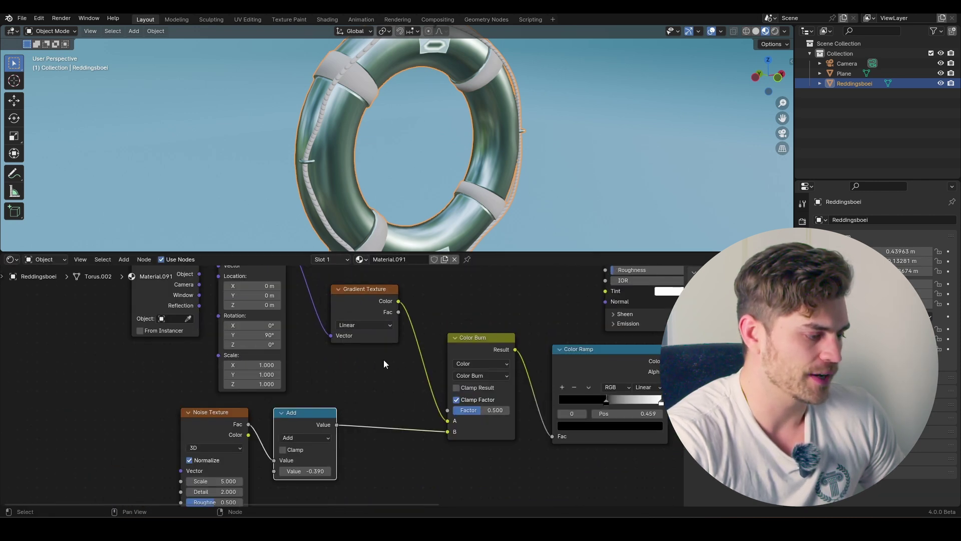
middle_drag(414, 391, 383, 371)
click(425, 379)
ctrl+shift+click(448, 323)
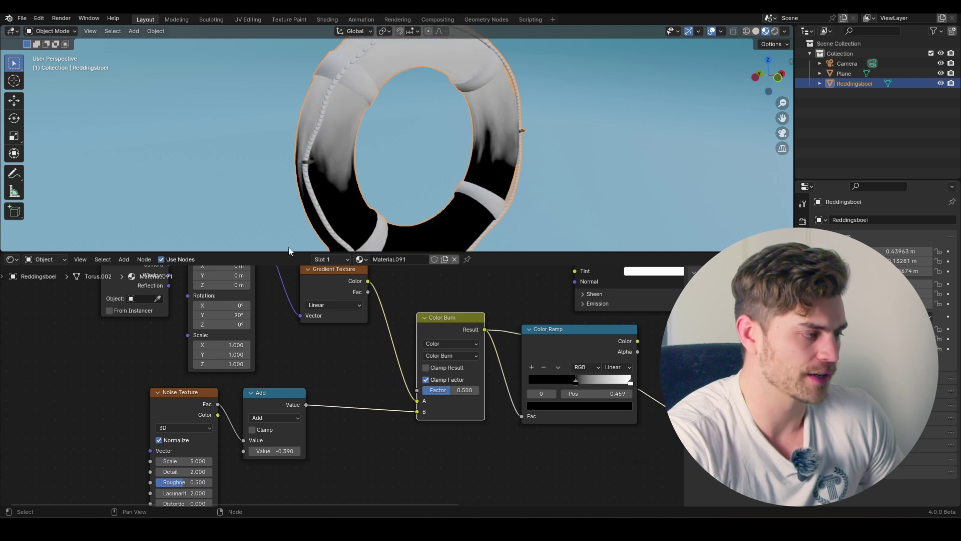
Inspect the mask's edge from the front of the ring and set the Add node's second value to -0.300
middle_drag(542, 180, 485, 179)
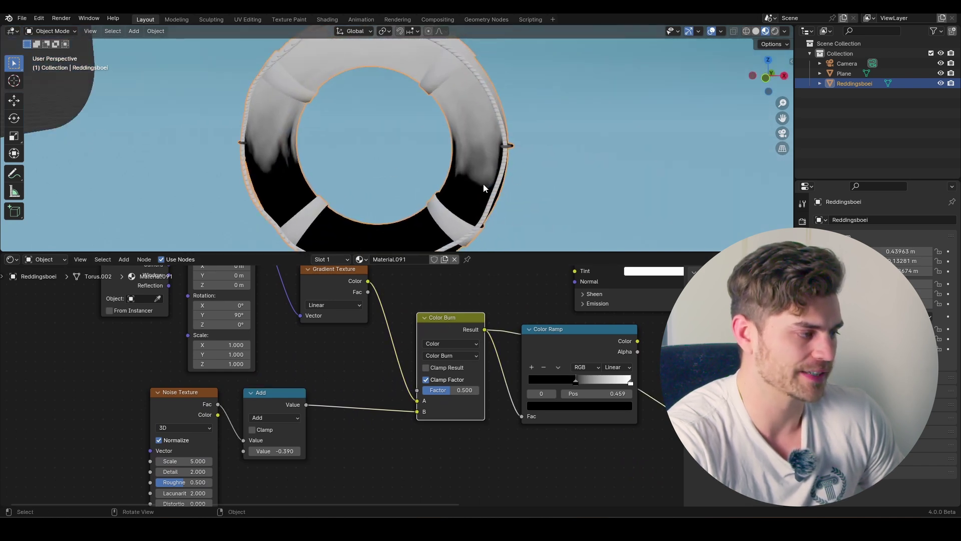
middle_drag(378, 178, 279, 143)
scroll(263, 112, up, 3)
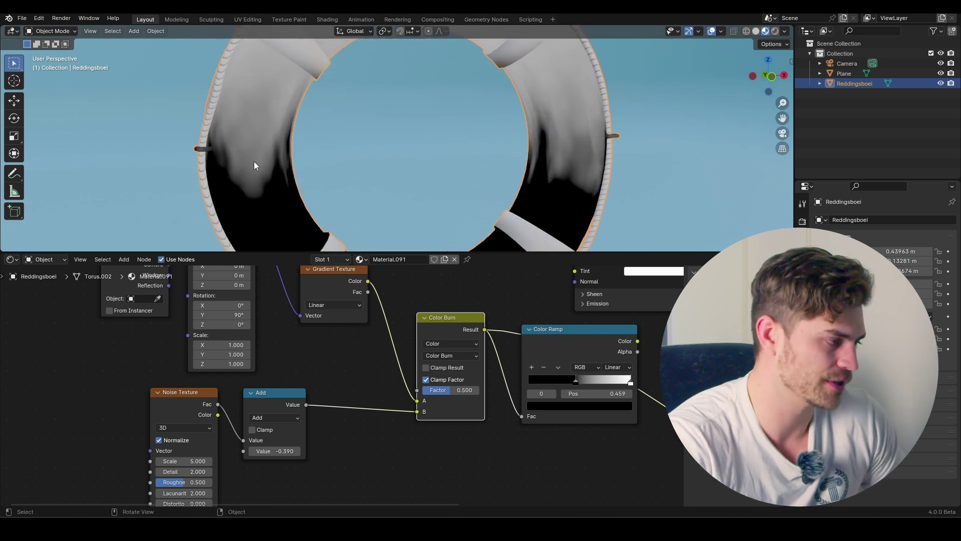
middle_drag(294, 404, 355, 393)
mouse_move(384, 348)
middle_down()
mouse_move(379, 374)
mouse_move(387, 336)
middle_up()
scroll(350, 395, up, 2)
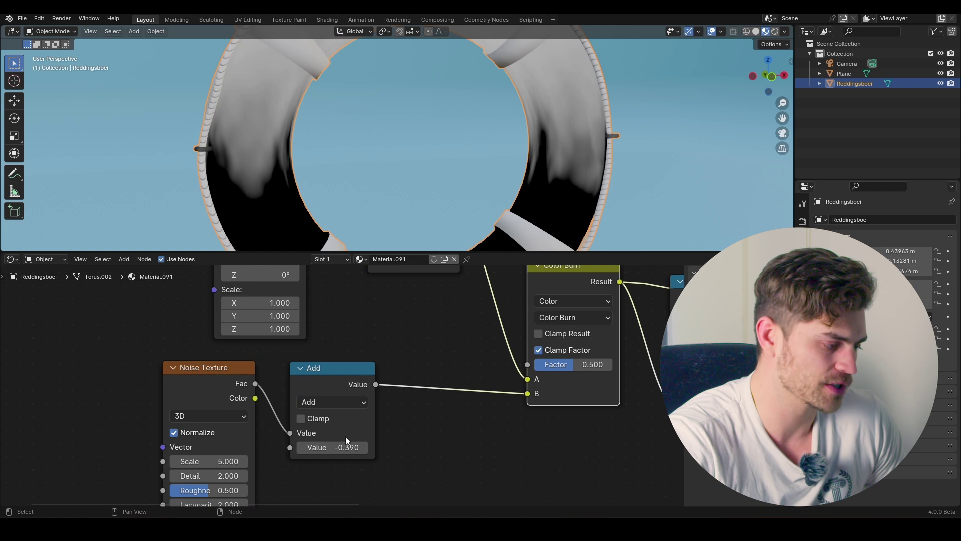
drag(332, 447, 341, 447)
Move the Add node away from the Noise Texture, closer to the Color Burn node
scroll(367, 369, down, 5)
middle_drag(366, 369, 355, 398)
drag(348, 401, 390, 399)
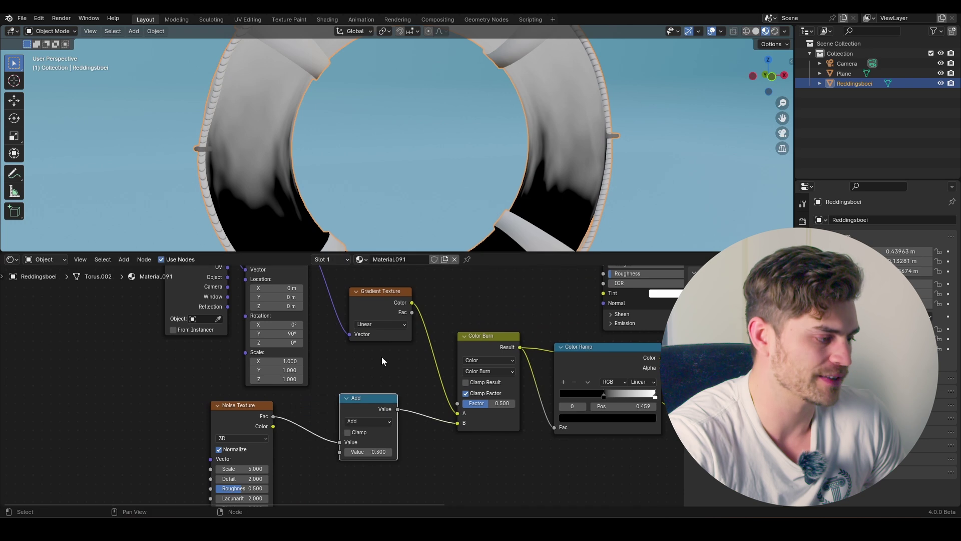
middle_drag(381, 356, 380, 386)
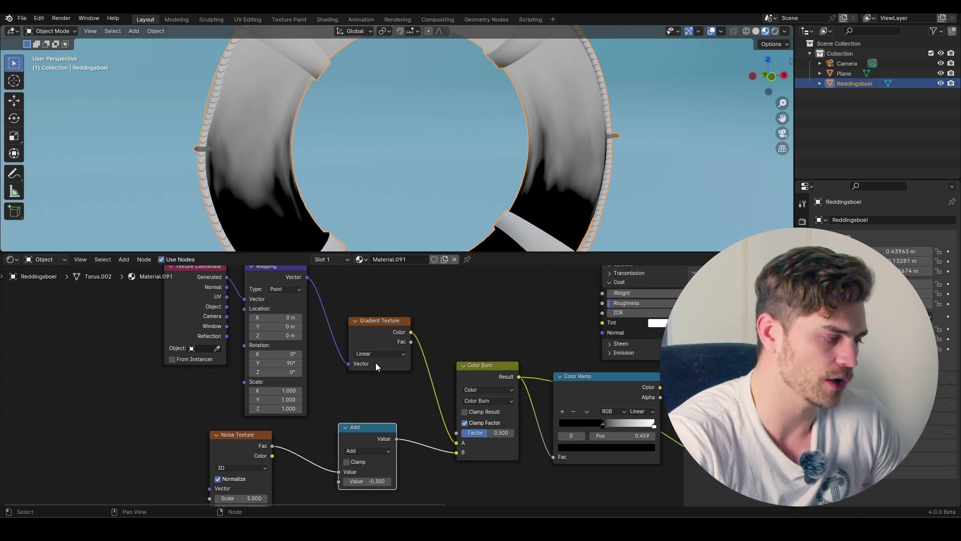
middle_drag(420, 365, 351, 354)
scroll(433, 364, up, 3)
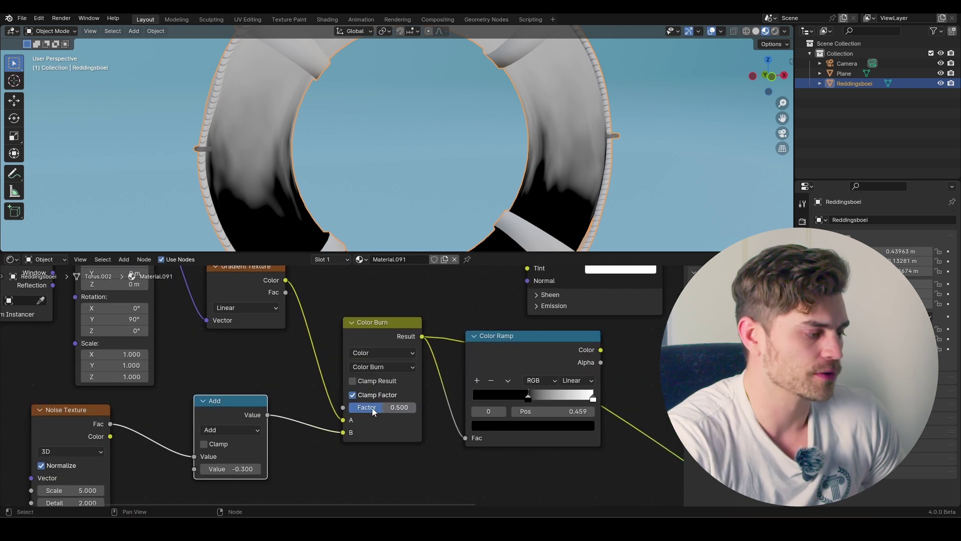
Compare the Add node's output with the Color Burn result by previewing each on the whole lifebuoy
scroll(363, 186, down, 3)
shift+middle_drag(391, 232, 378, 233)
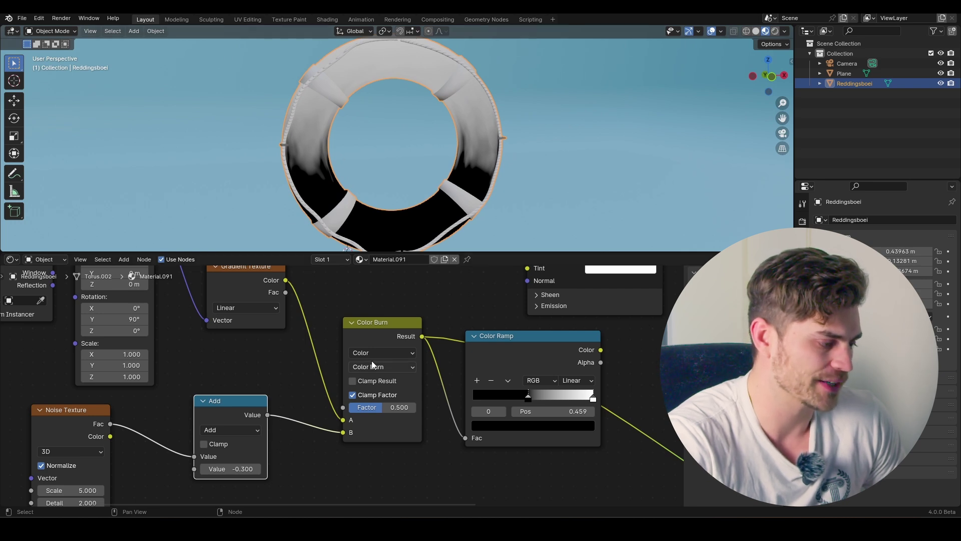
ctrl+shift+click(220, 412)
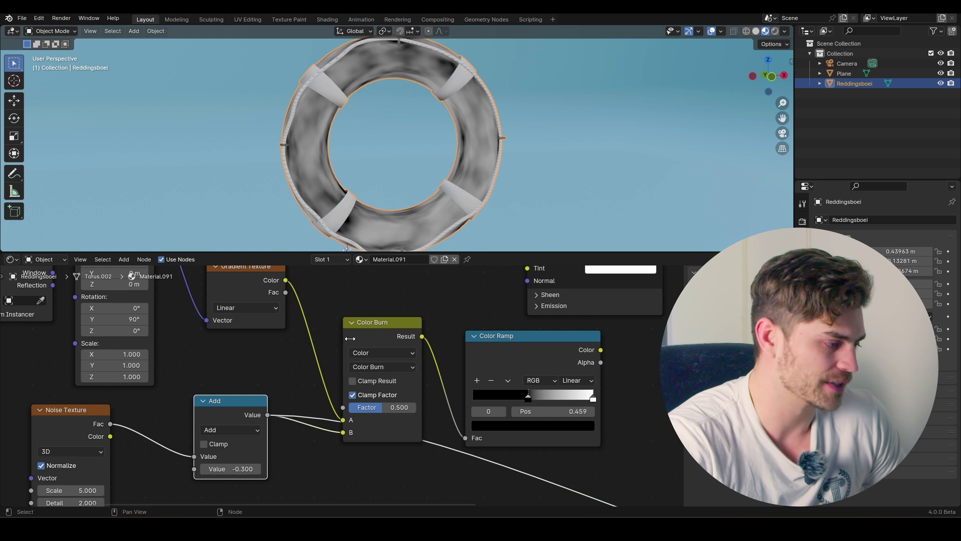
ctrl+shift+click(370, 334)
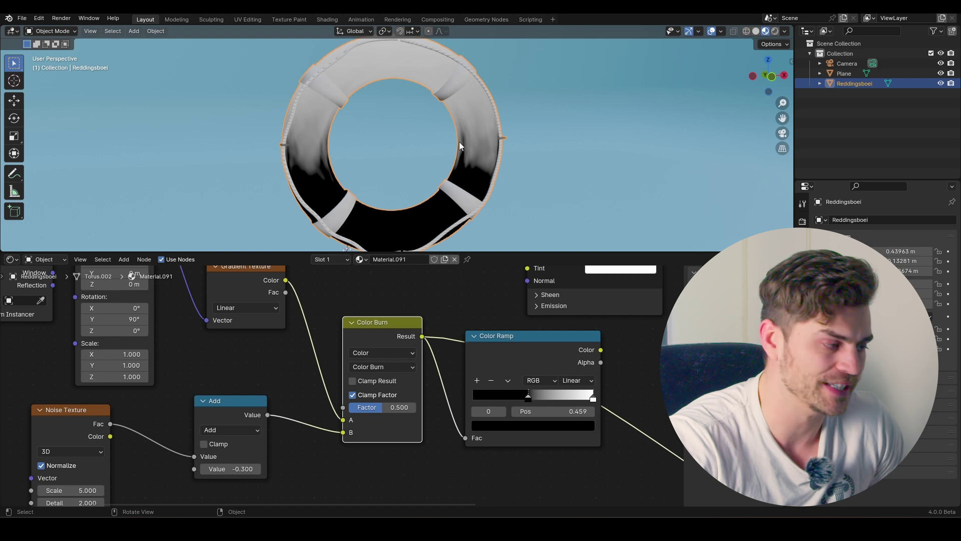
Raise the Color Burn factor to 1.000 and slide the Color Ramp's black stop toward the start of the ramp
mouse_move(375, 416)
mouse_down()
mouse_move(344, 406)
mouse_move(410, 406)
mouse_up()
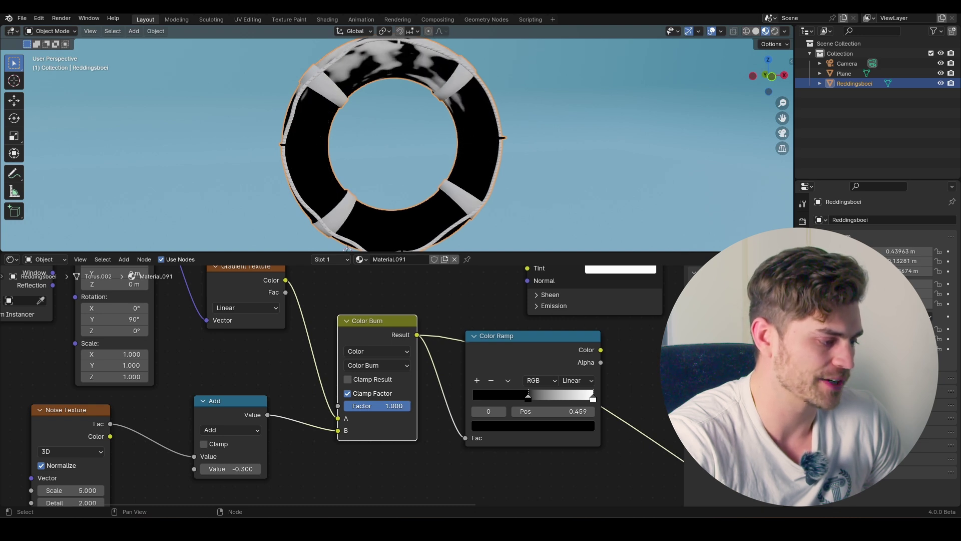
shift+middle_drag(386, 109, 395, 149)
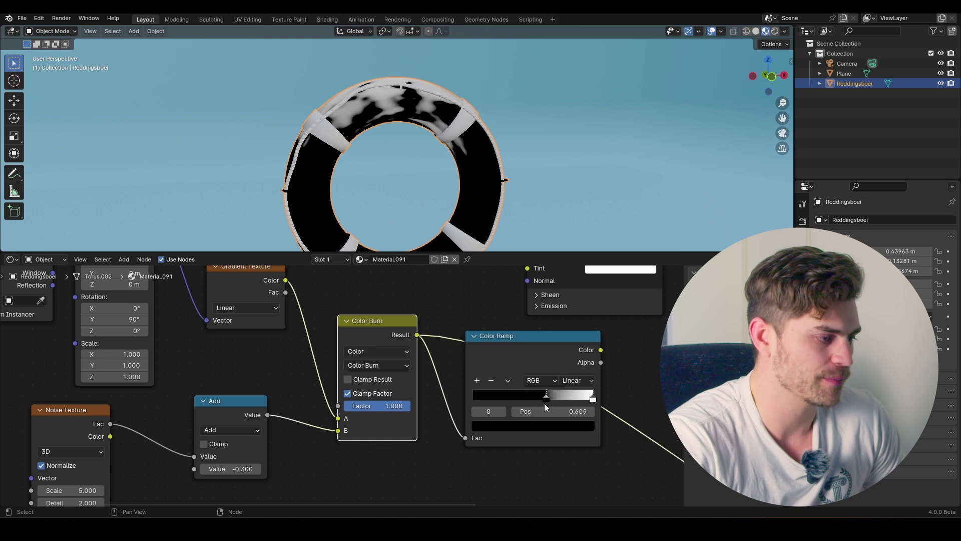
drag(528, 396, 490, 407)
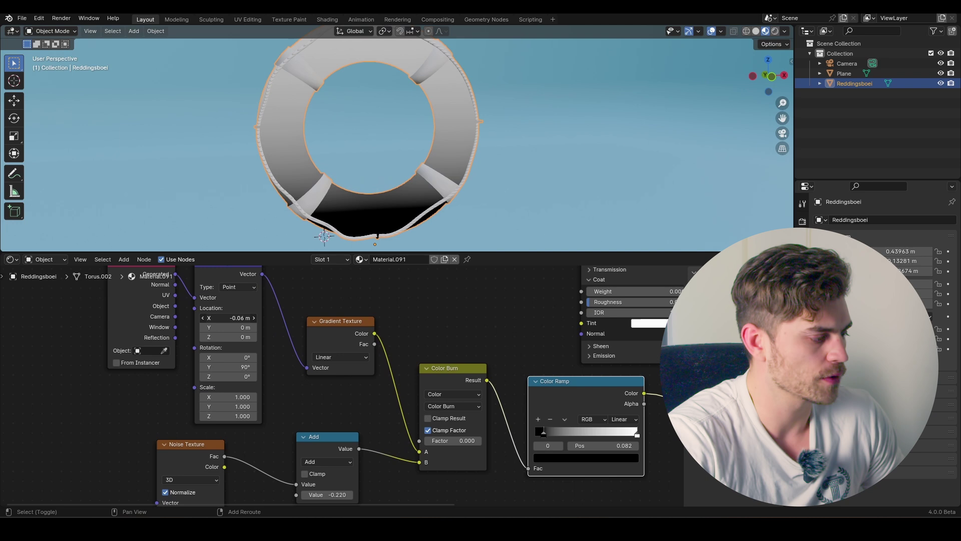
Set the Mapping node's X location to 0.3 m and place the Color Ramp's black stop at 0.000 and white stop at about 0.3
drag(230, 318, 258, 318)
drag(637, 437, 565, 437)
click(540, 435)
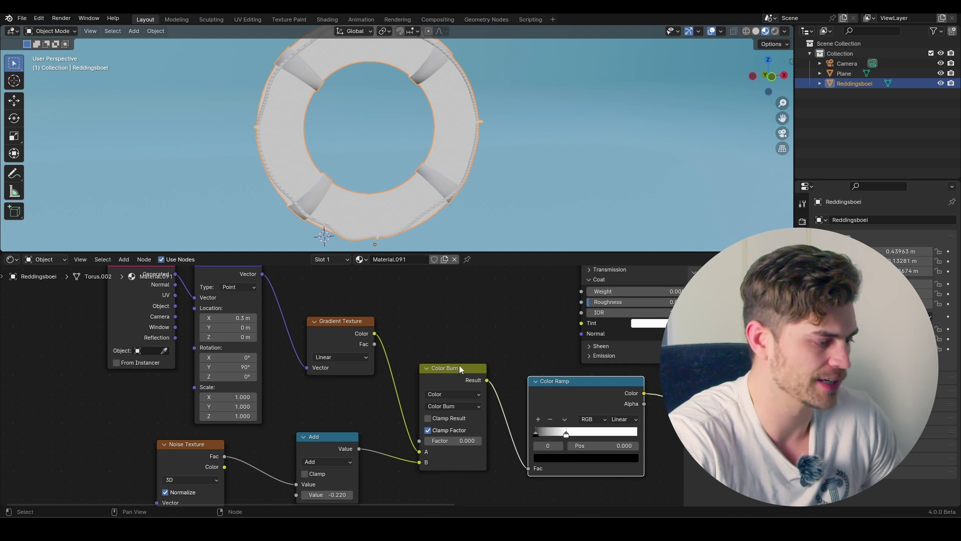
Set the Color Burn factor to 1.000 and the Add node's second value to -0.740
middle_drag(442, 443, 422, 415)
drag(423, 415, 462, 415)
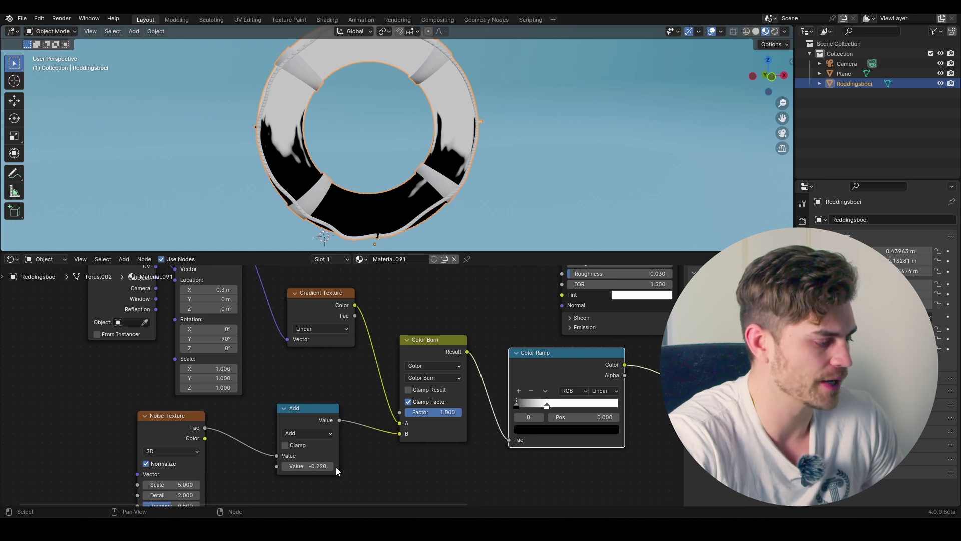
shift+drag(307, 466, 279, 466)
middle_drag(331, 421, 341, 423)
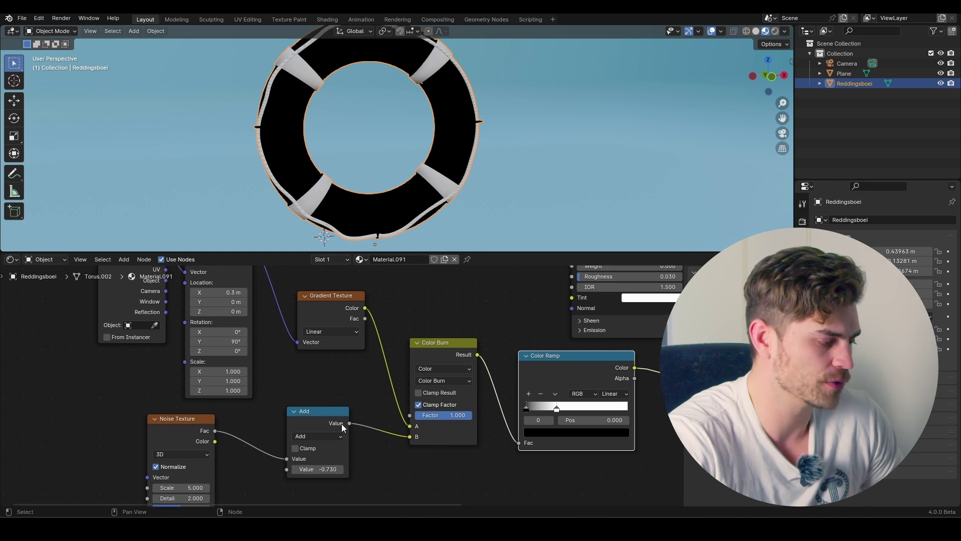
shift+drag(300, 469, 301, 469)
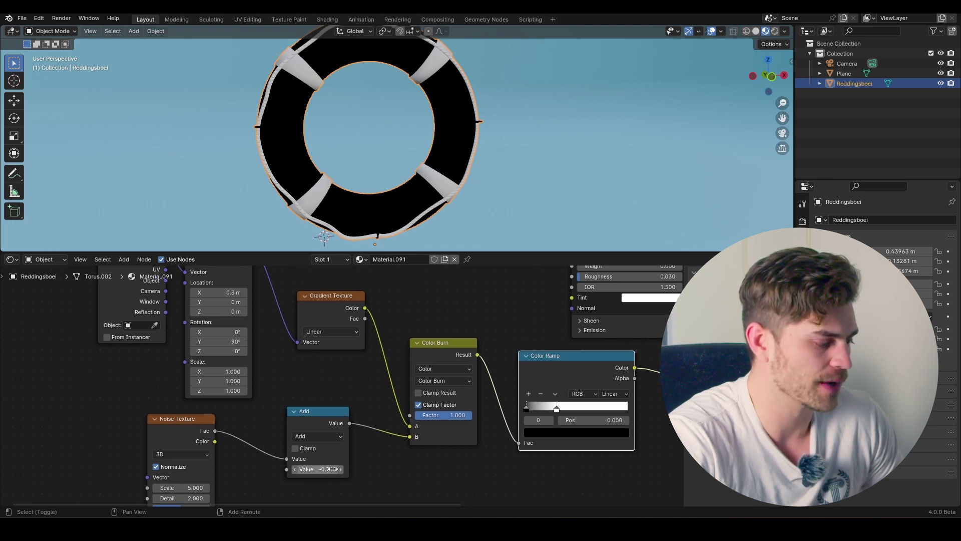
click(368, 418)
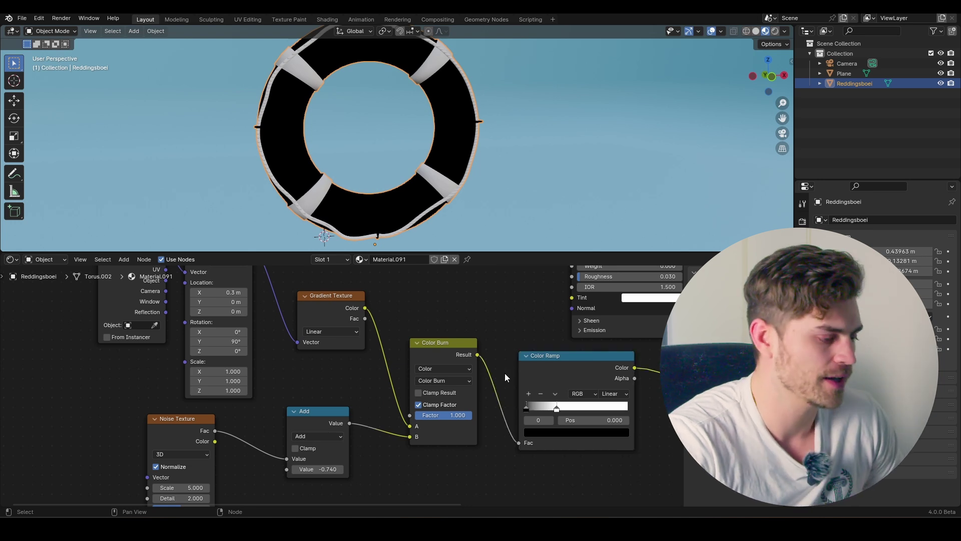
scroll(396, 375, down, 1)
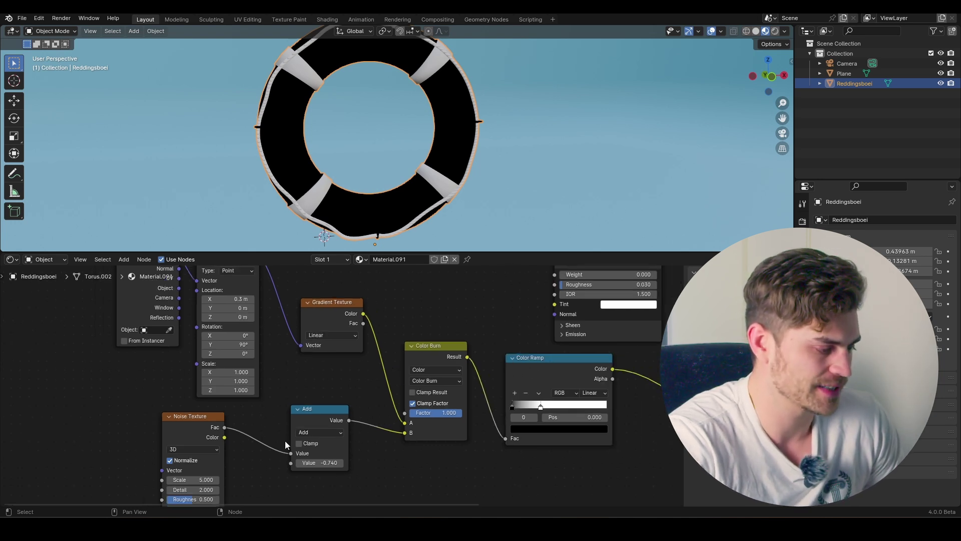
Sweep the Color Burn factor between 0.000 and 1.000 to compare the masks, and settle on about 0.592
mouse_move(435, 413)
mouse_down()
mouse_move(415, 413)
mouse_move(462, 412)
mouse_move(409, 412)
mouse_up()
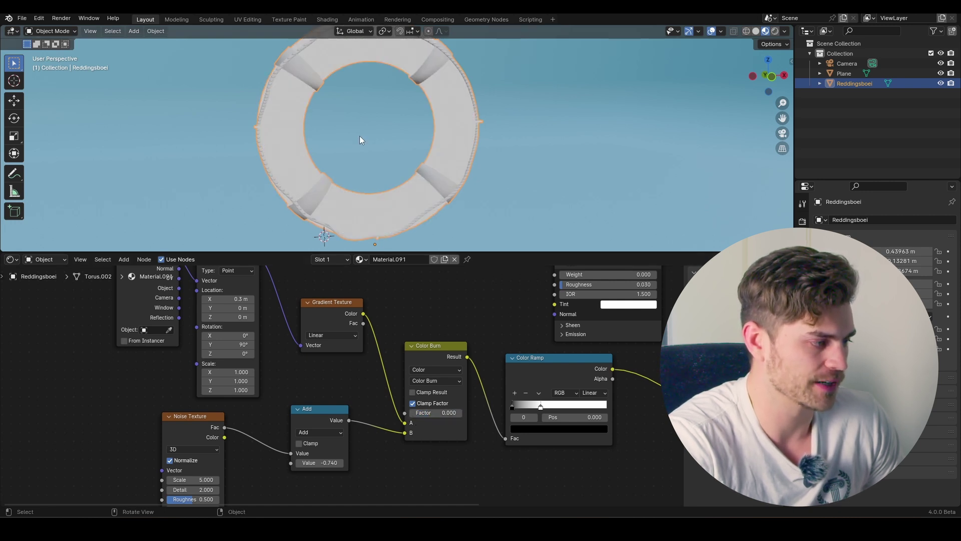
middle_drag(425, 105, 416, 154)
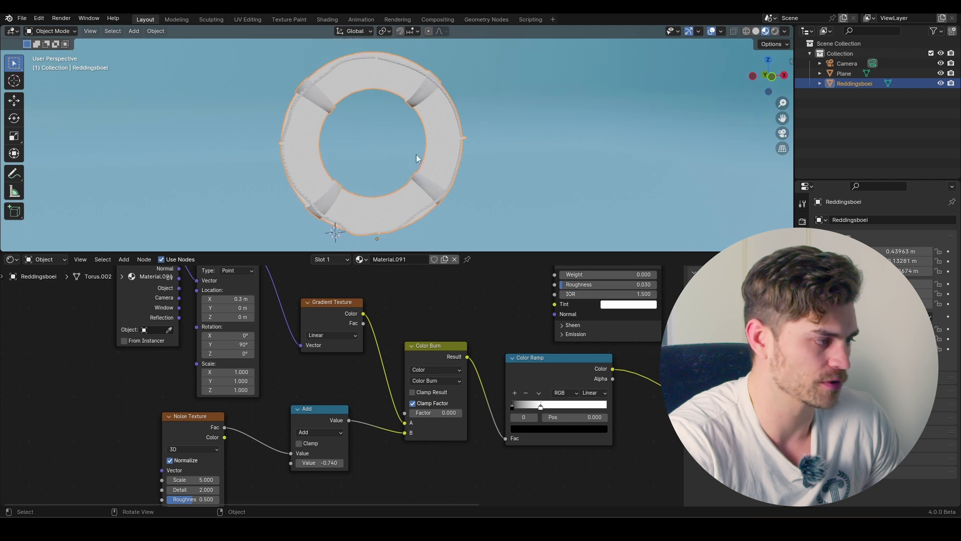
drag(412, 413, 427, 413)
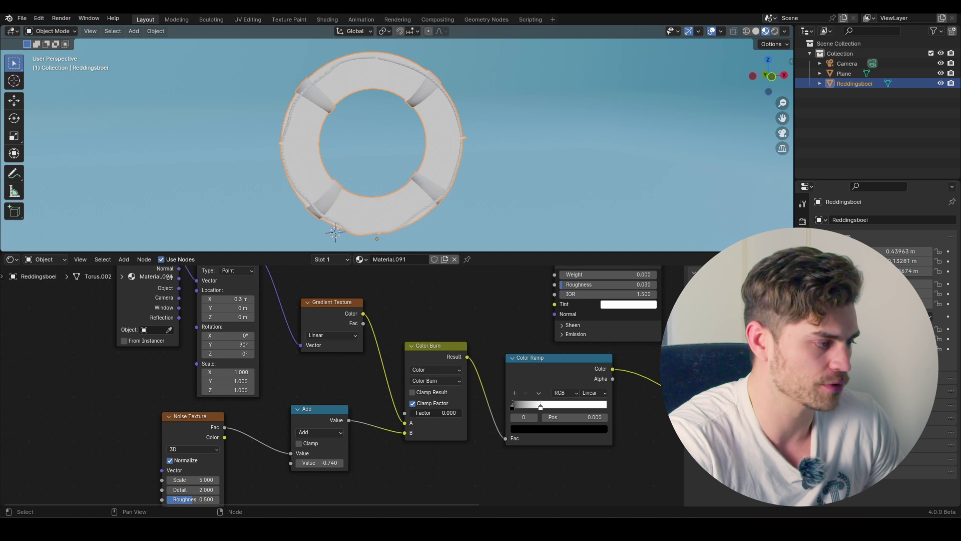
drag(416, 416, 463, 413)
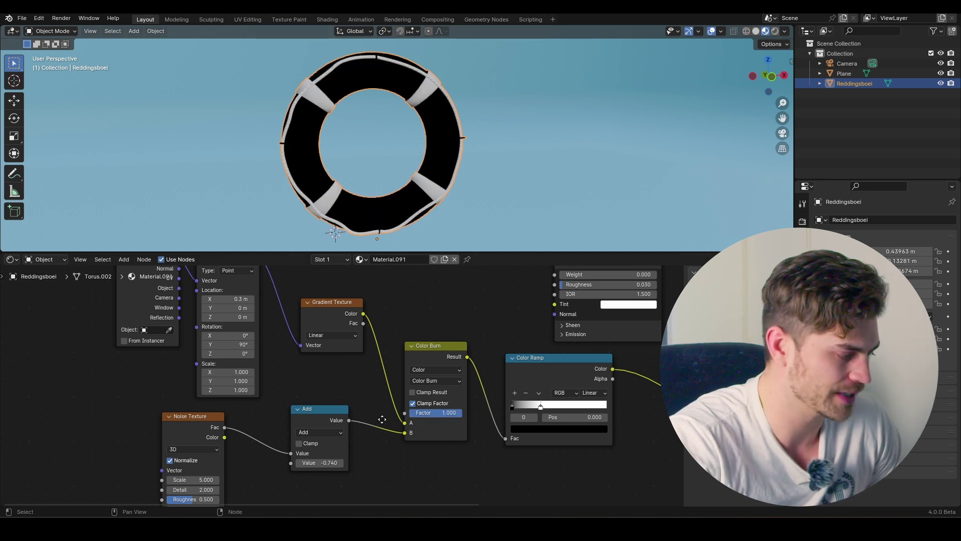
middle_drag(268, 463, 322, 415)
scroll(255, 437, up, 4)
drag(555, 361, 525, 362)
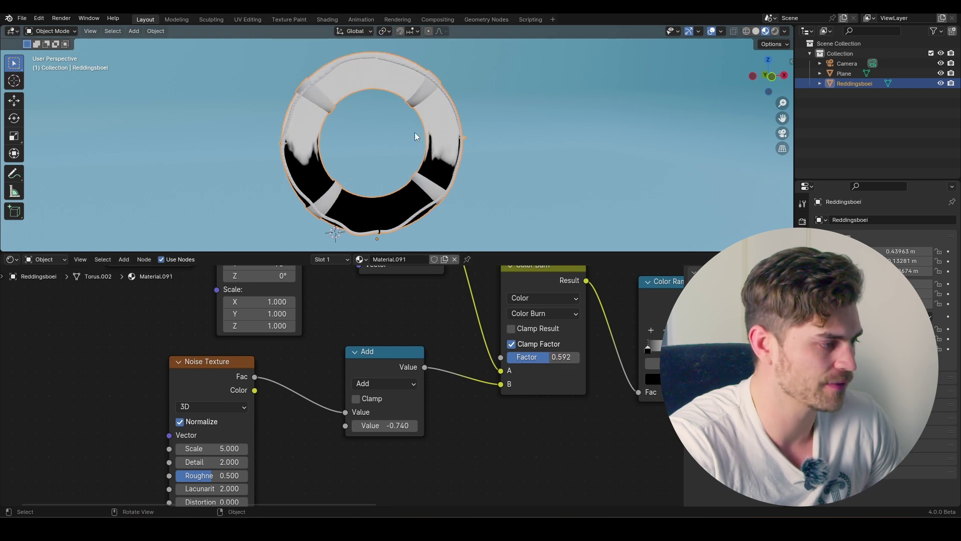
Set the Noise Texture's Scale to 2, Detail to 15 and Roughness to about 0.550
scroll(431, 160, up, 1)
mouse_move(219, 445)
mouse_down()
mouse_move(262, 445)
mouse_move(225, 446)
mouse_up()
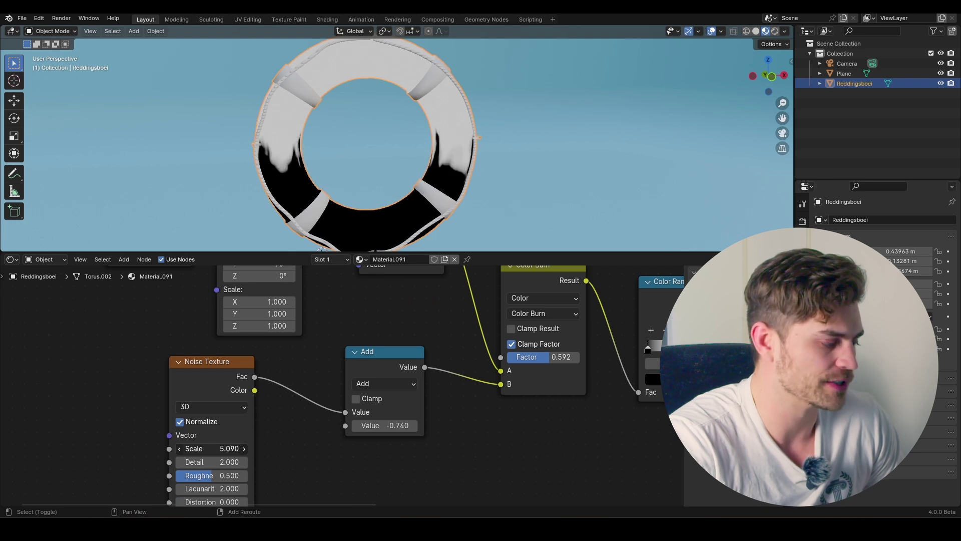
click(225, 448)
text(2)
key(Return)
double_click(223, 462)
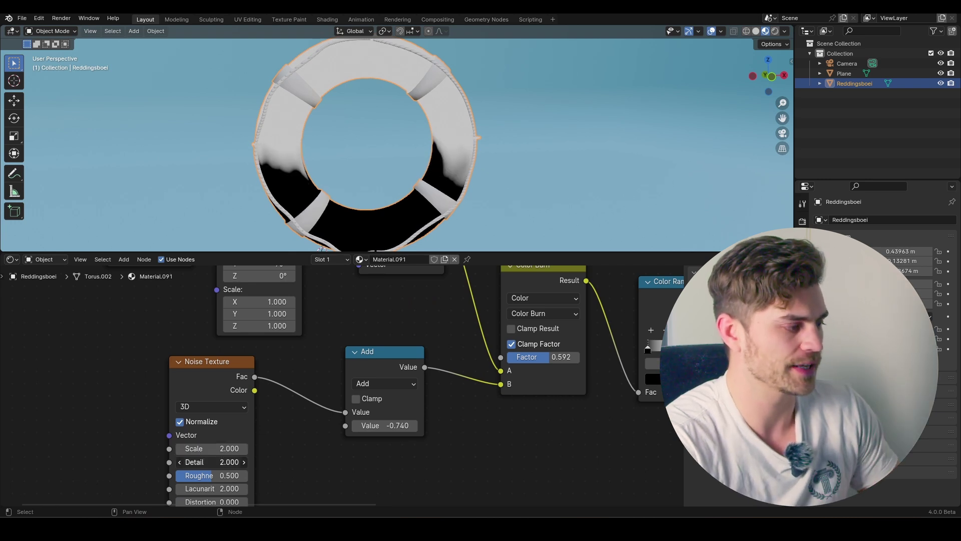
text(15)
key(Return)
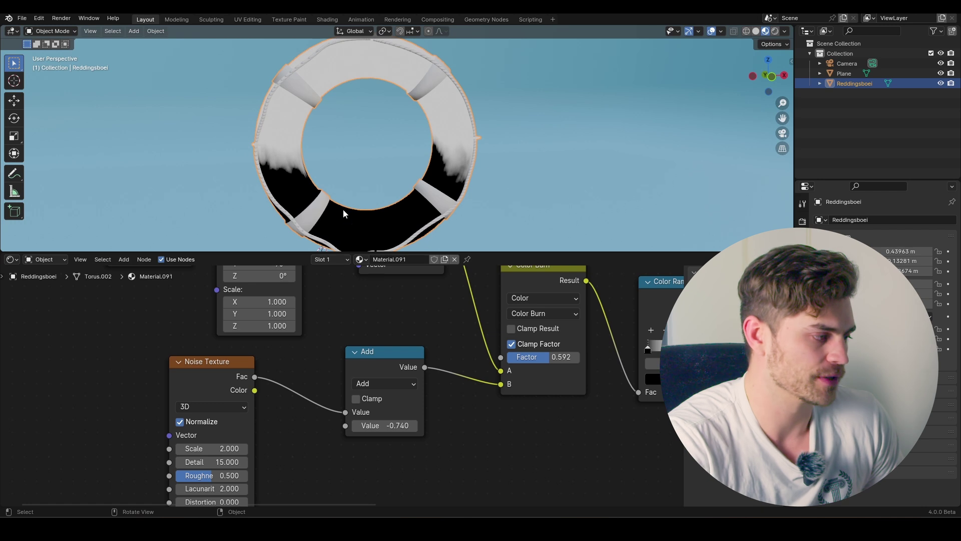
mouse_move(214, 475)
mouse_down()
mouse_move(235, 476)
mouse_move(215, 475)
mouse_up()
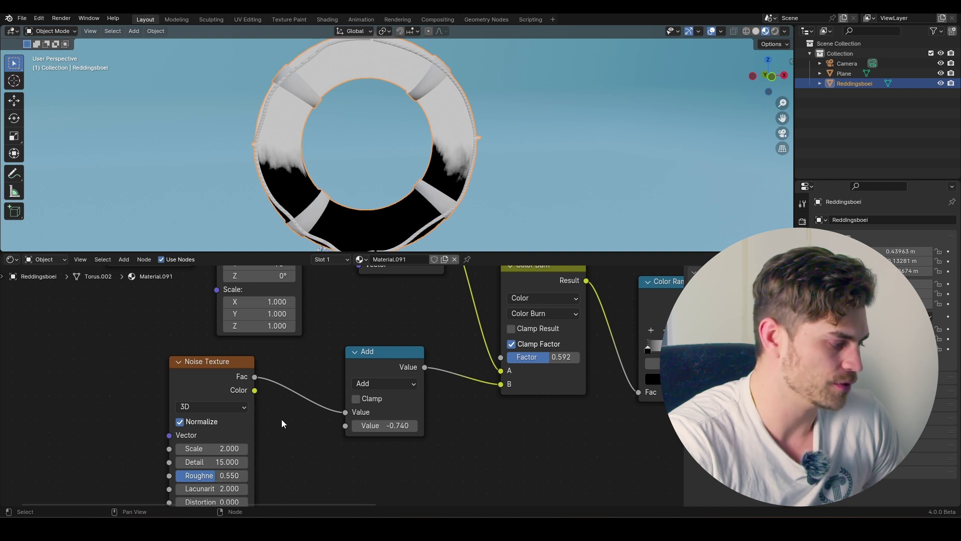
Move the Noise Texture node closer to the Add node, below the Mapping node
drag(242, 371, 283, 358)
scroll(300, 355, down, 4)
middle_drag(306, 336, 296, 390)
middle_drag(297, 323, 290, 330)
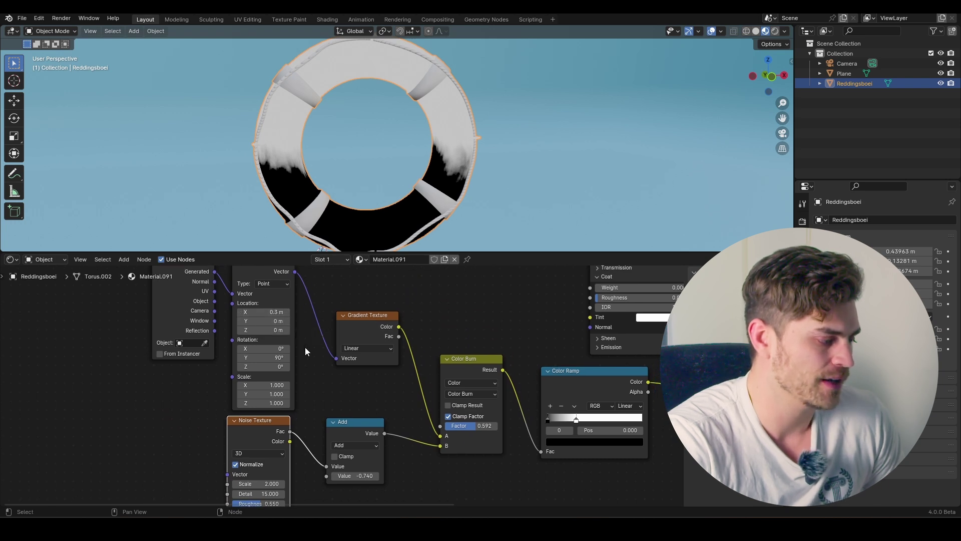
Preview the Gradient Texture and the Color Ramp output on the lifebuoy to compare the raw and noise-broken masks
scroll(314, 371, down, 1)
middle_drag(317, 376, 311, 318)
middle_drag(324, 379, 301, 401)
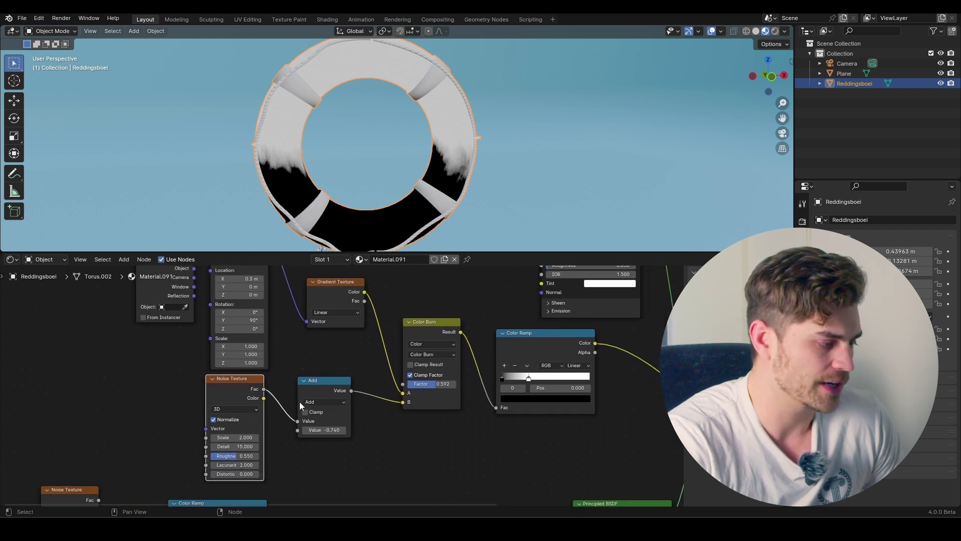
middle_drag(311, 349, 296, 369)
ctrl+shift+click(321, 310)
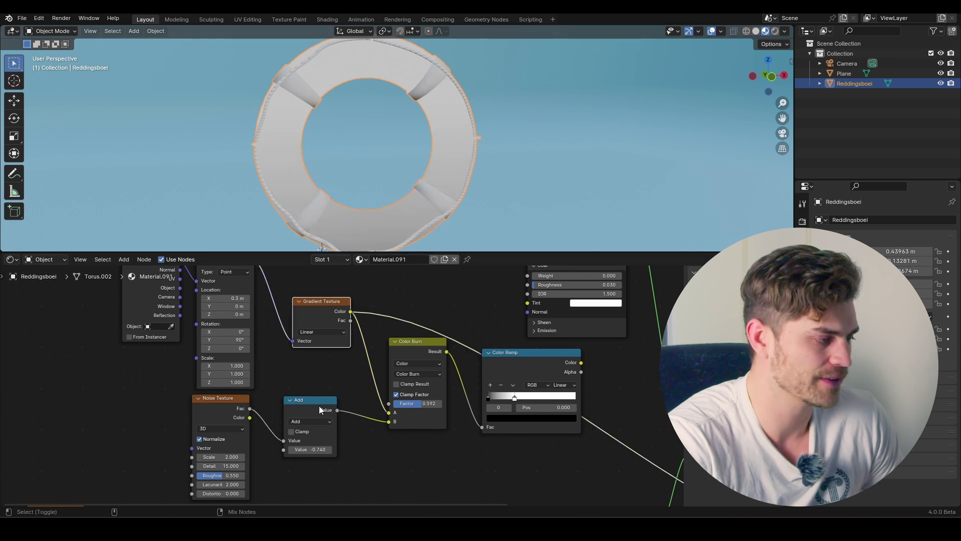
ctrl+shift+click(579, 353)
Connect the Color Ramp's Color output to the Mix Shader's Fac input and output the Mix Shader on the lifebuoy
middle_drag(580, 354, 400, 338)
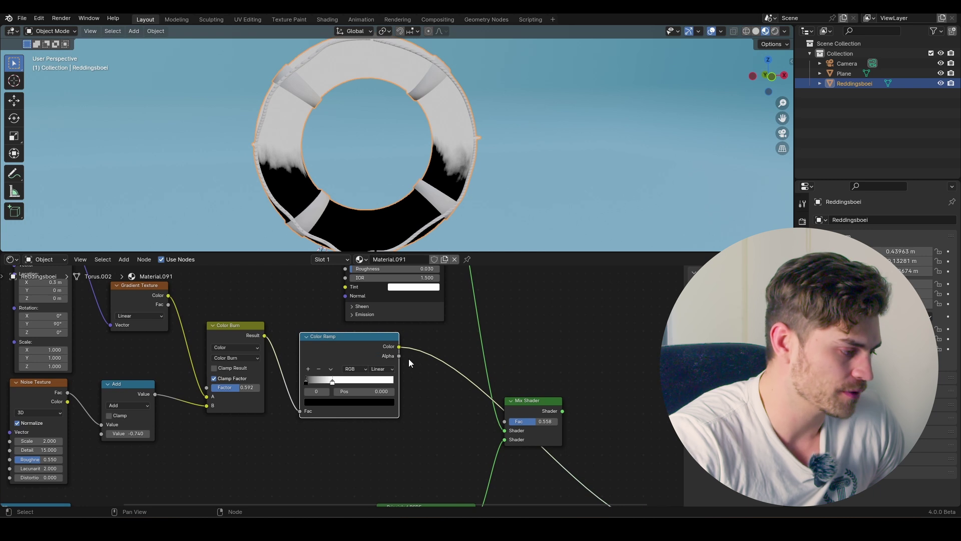
drag(399, 347, 505, 421)
ctrl+shift+click(536, 403)
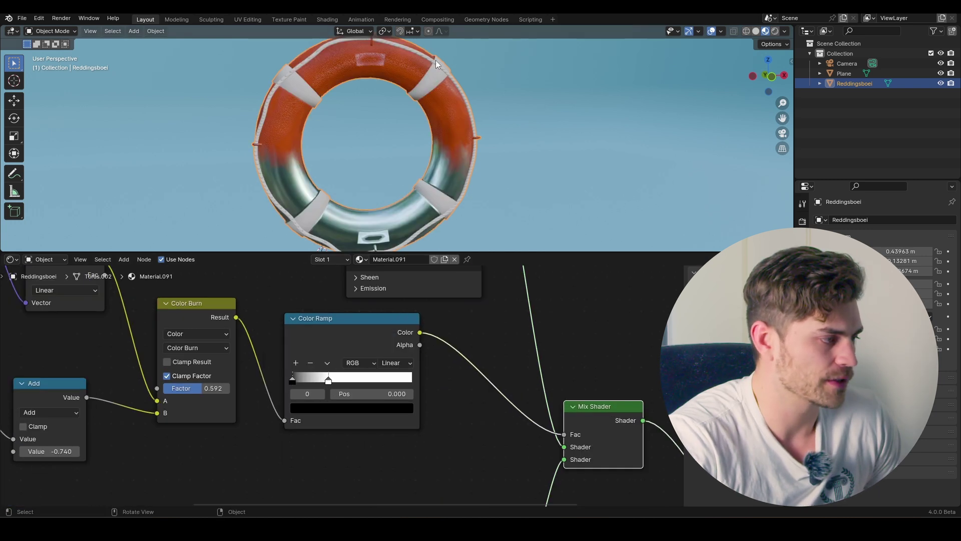
Try the Color Burn factor at 1.000, settle on 0.650, and move the Color Ramp's black stop toward the white one
middle_drag(247, 358, 378, 353)
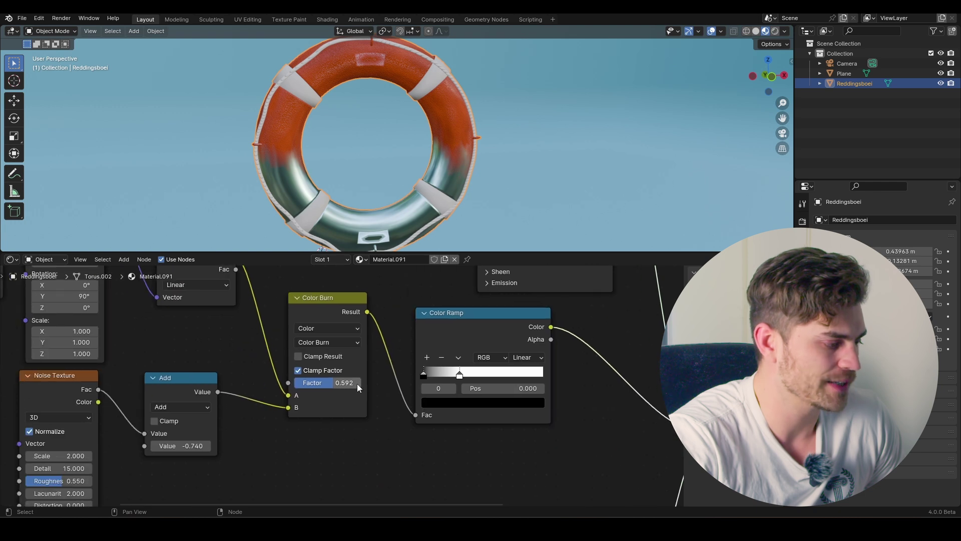
drag(335, 383, 386, 383)
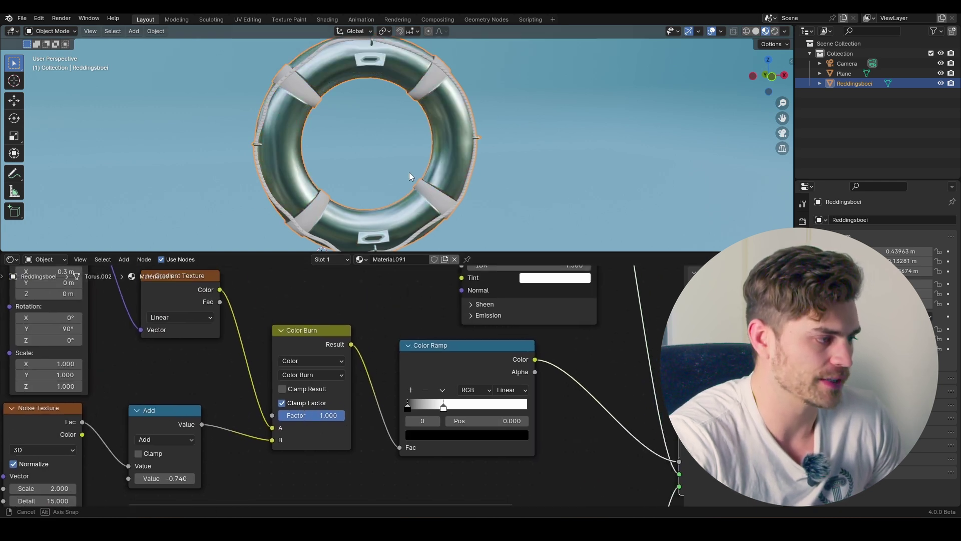
middle_drag(409, 172, 446, 174)
scroll(441, 178, up, 3)
mouse_move(341, 415)
mouse_down()
mouse_move(298, 415)
mouse_move(323, 415)
mouse_up()
mouse_move(407, 407)
mouse_down()
mouse_move(446, 410)
mouse_move(438, 414)
mouse_up()
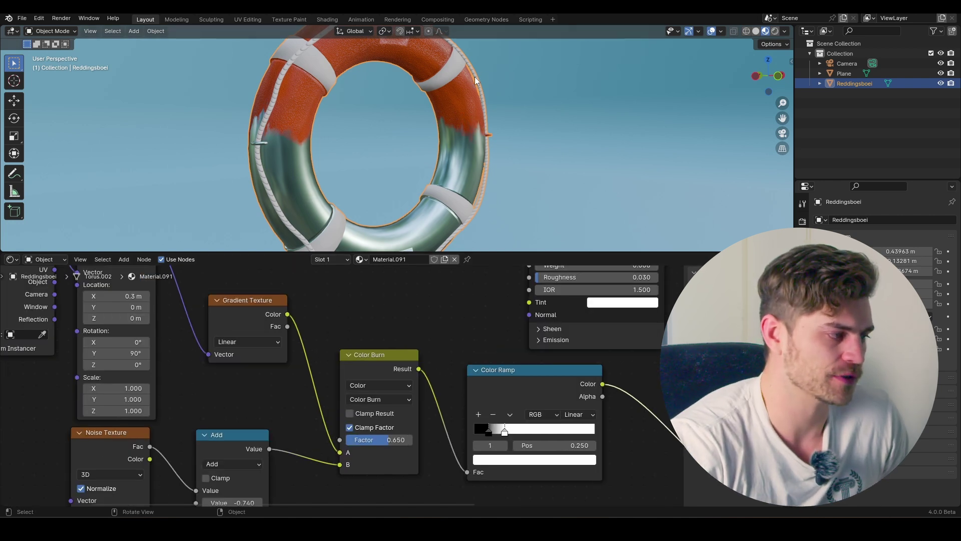
Show the viewport in rendered shading and set the render engine to Cycles on GPU Compute
scroll(476, 80, down, 3)
click(774, 32)
click(803, 221)
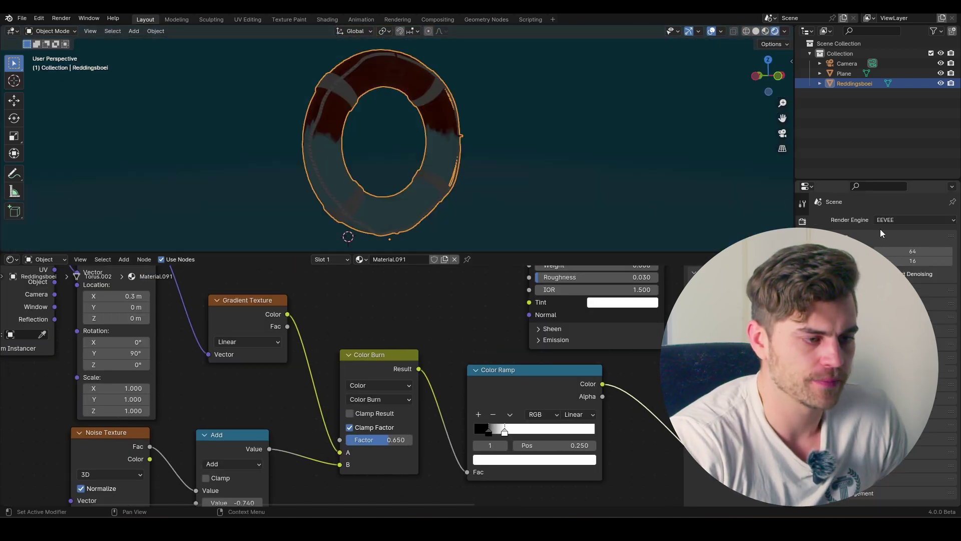
click(901, 253)
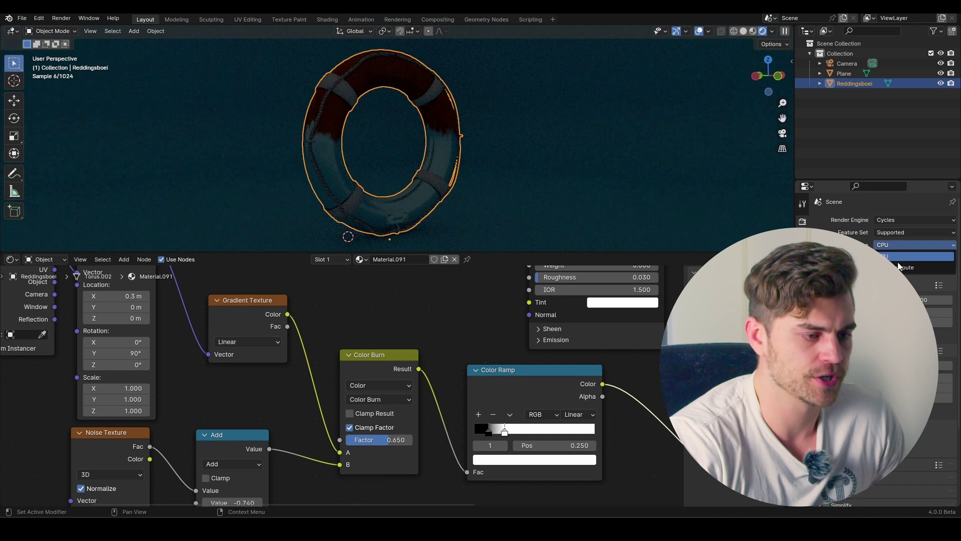
click(899, 267)
Add a plane, scale it to about 1.193, and raise it to roughly the middle of the lifebuoy
key(shift+a)
click(389, 136)
key(s)
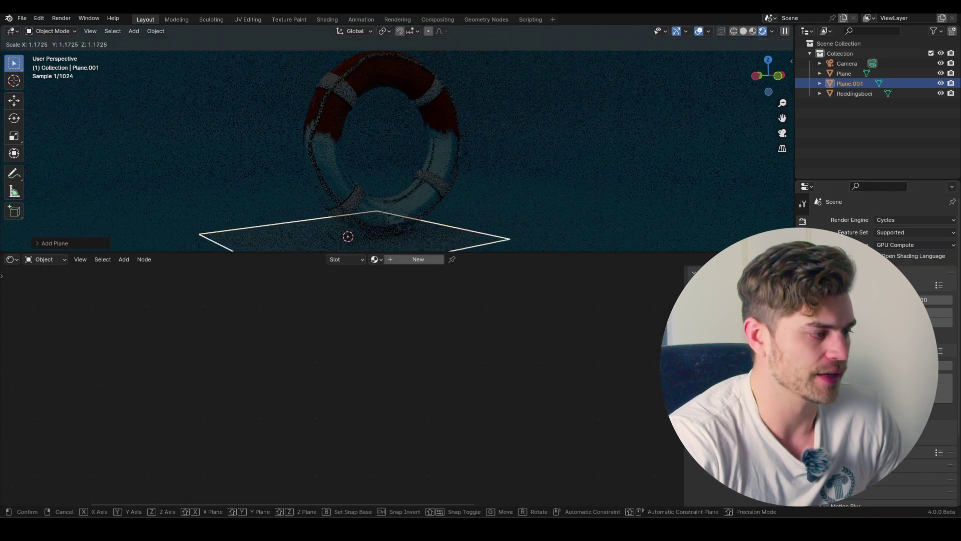
click(464, 154)
key(g)
click(489, 76)
Give the new plane the GeoLights Pro modifier and adjust its settings for brighter lights on both sides of the lifebuoy
click(802, 320)
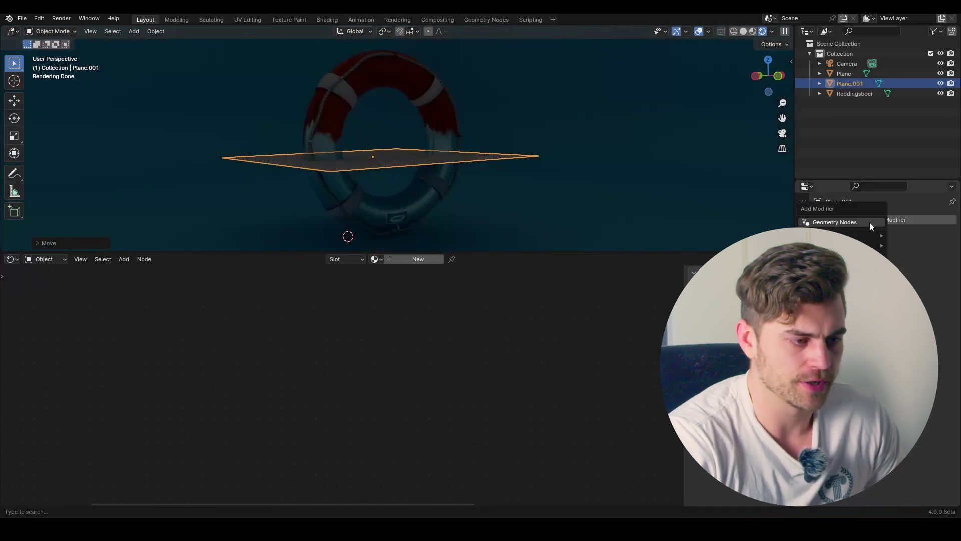
text(geo)
key(Return)
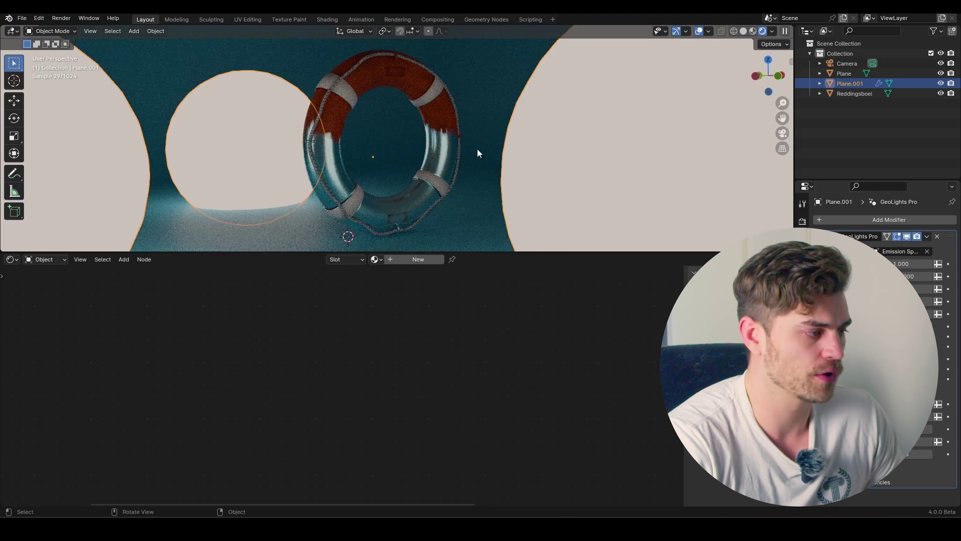
drag(901, 264, 931, 264)
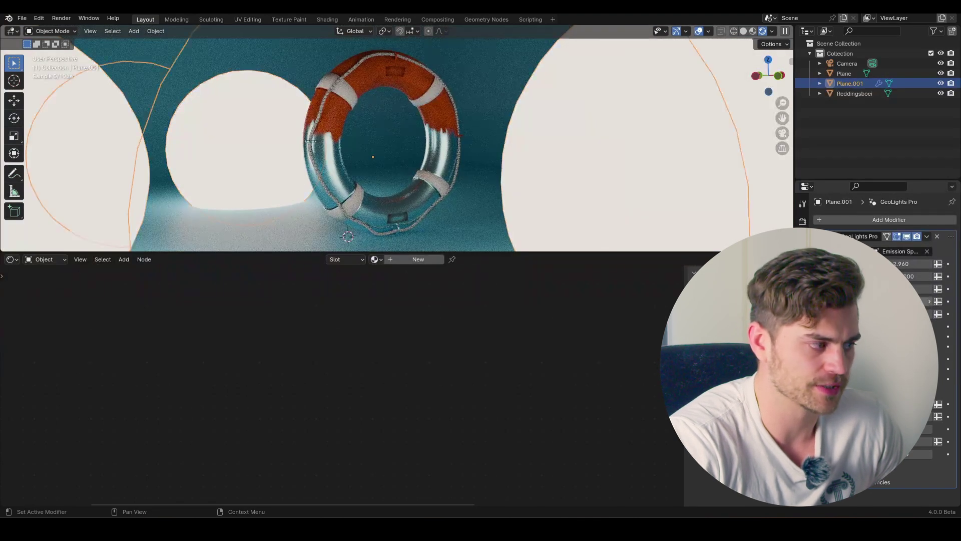
click(929, 289)
drag(901, 301, 929, 301)
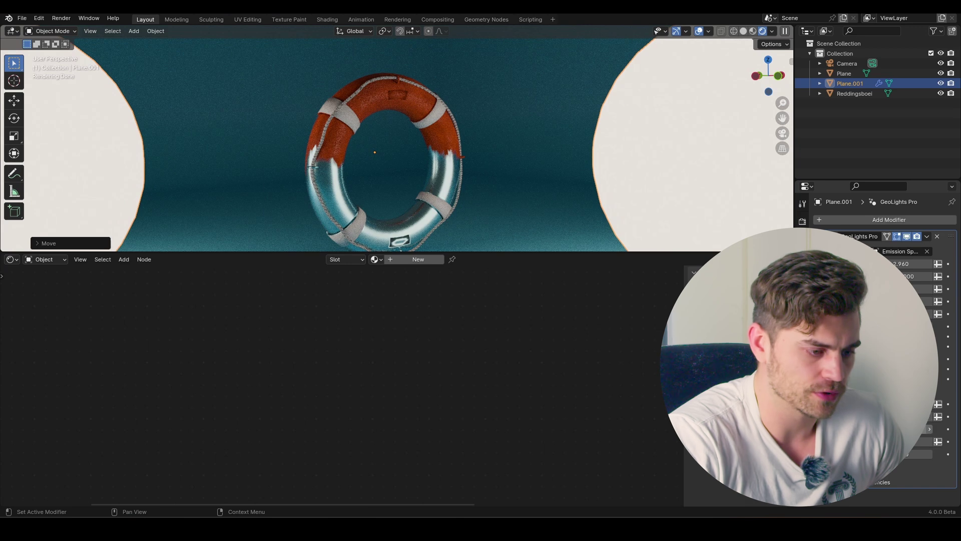
drag(920, 416, 929, 429)
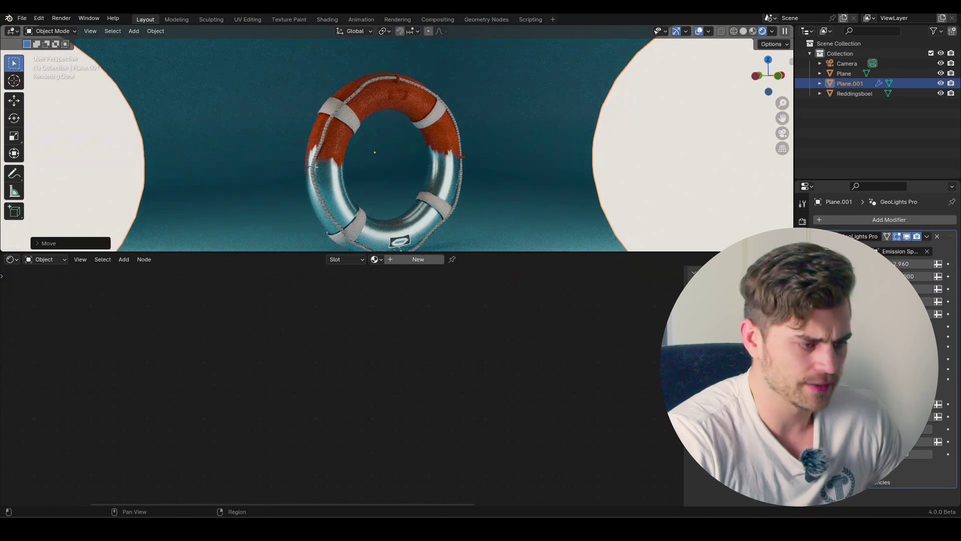
Turn off the light plane's ray visibility to the camera in its object properties
click(802, 303)
scroll(881, 442, down, 5)
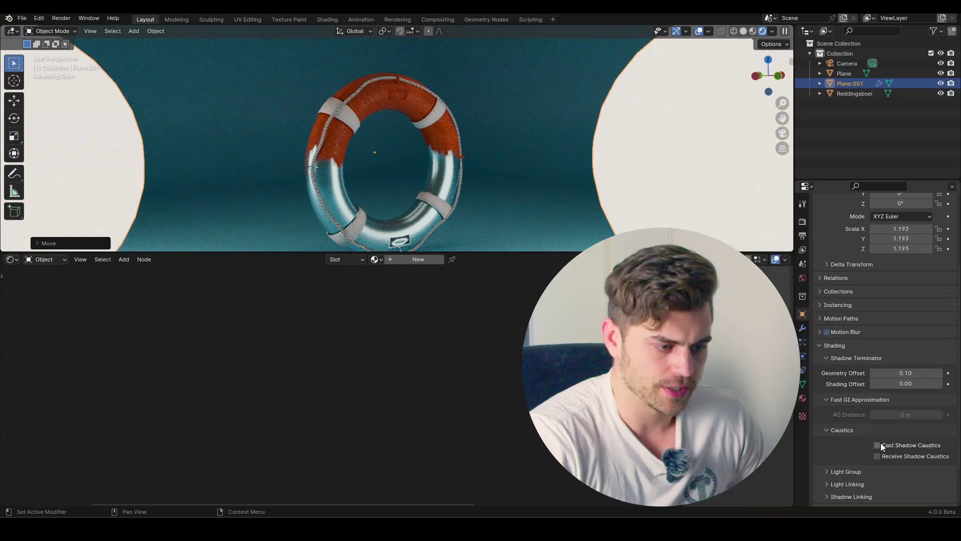
scroll(851, 460, down, 3)
click(876, 451)
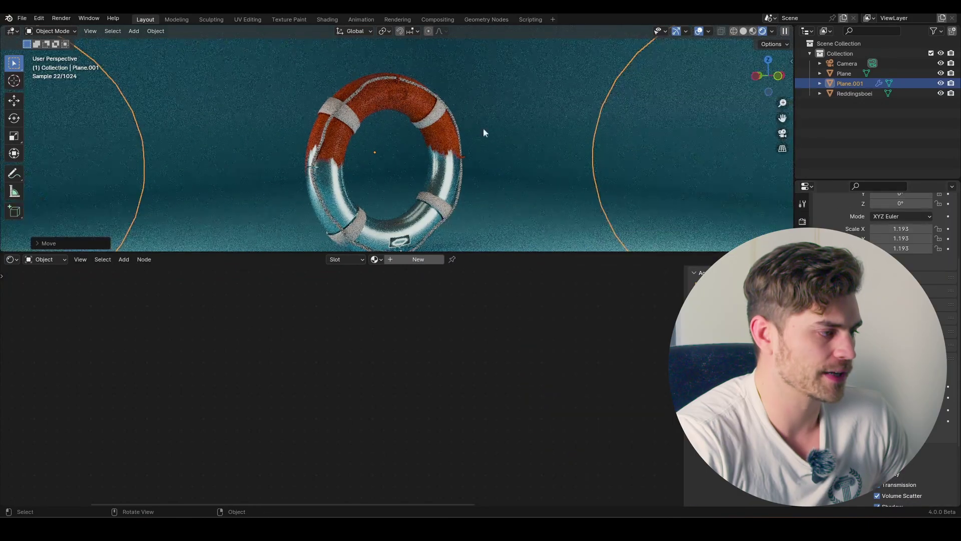
Select the lifebuoy, view it through the scene camera, and set the Color Burn factor to 0.558
click(453, 145)
scroll(414, 120, up, 2)
scroll(427, 130, down, 1)
shift+middle_drag(427, 131, 429, 104)
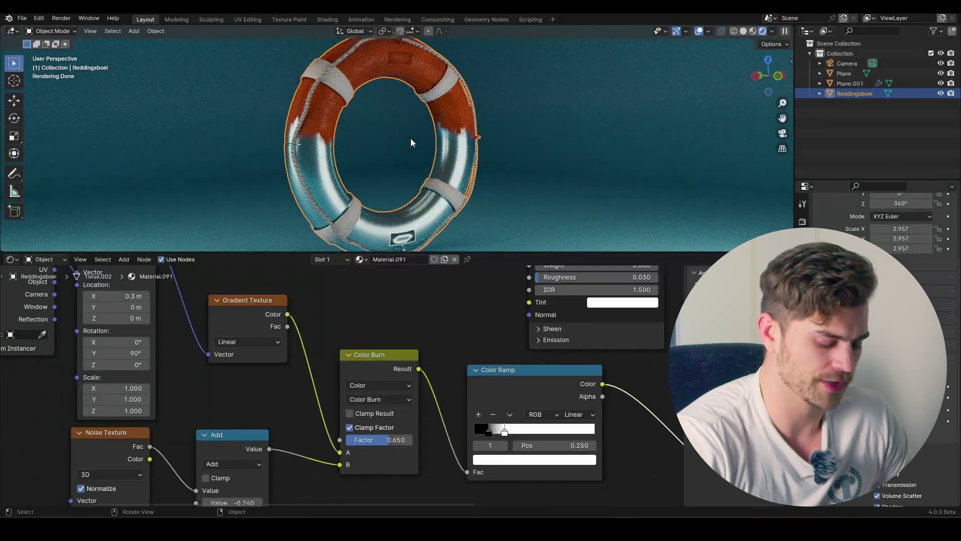
scroll(351, 128, up, 1)
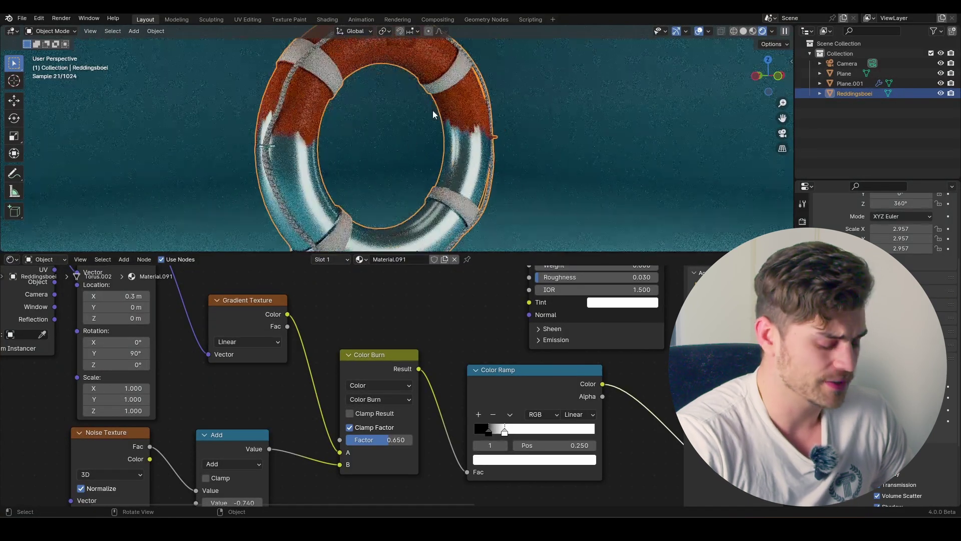
key(KP_0)
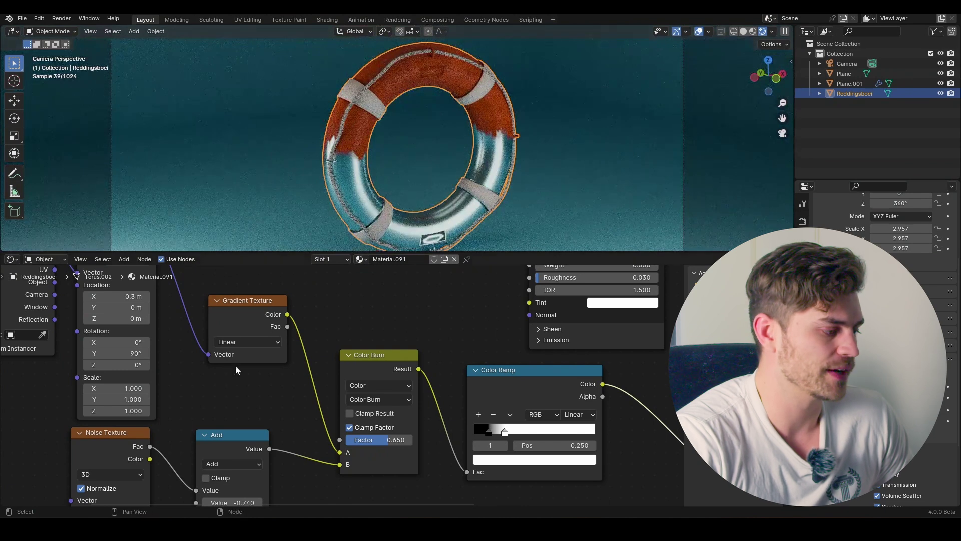
mouse_move(377, 440)
mouse_down()
mouse_move(366, 439)
mouse_move(412, 439)
mouse_move(348, 439)
mouse_move(407, 440)
mouse_move(354, 439)
mouse_move(399, 439)
mouse_move(383, 440)
mouse_up()
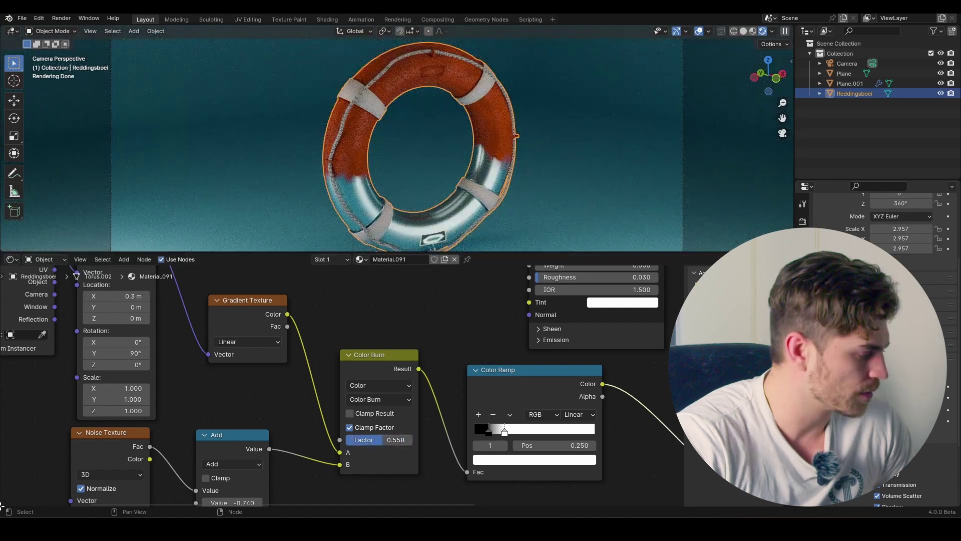
Split the Shader Editor area horizontally and turn the lower part into a Timeline
drag(3, 507, 30, 431)
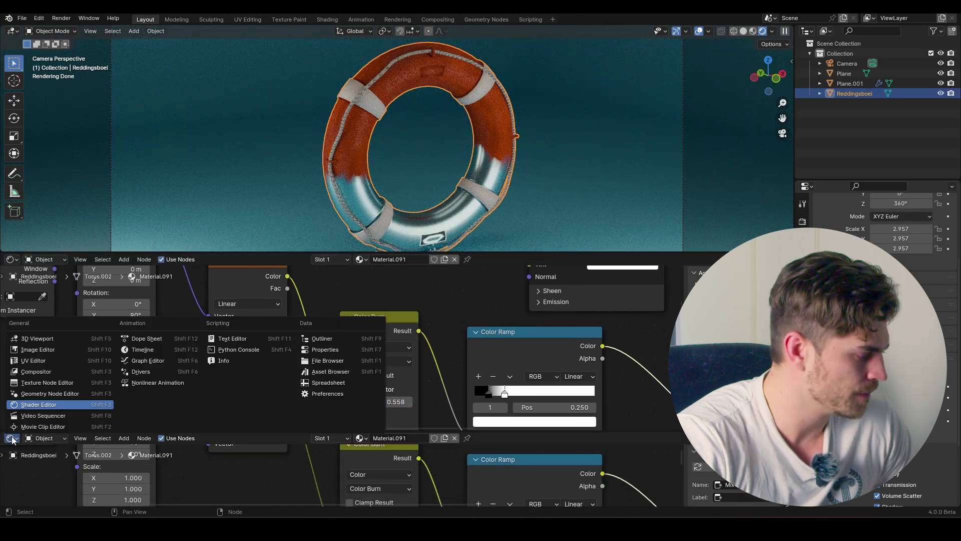
click(9, 439)
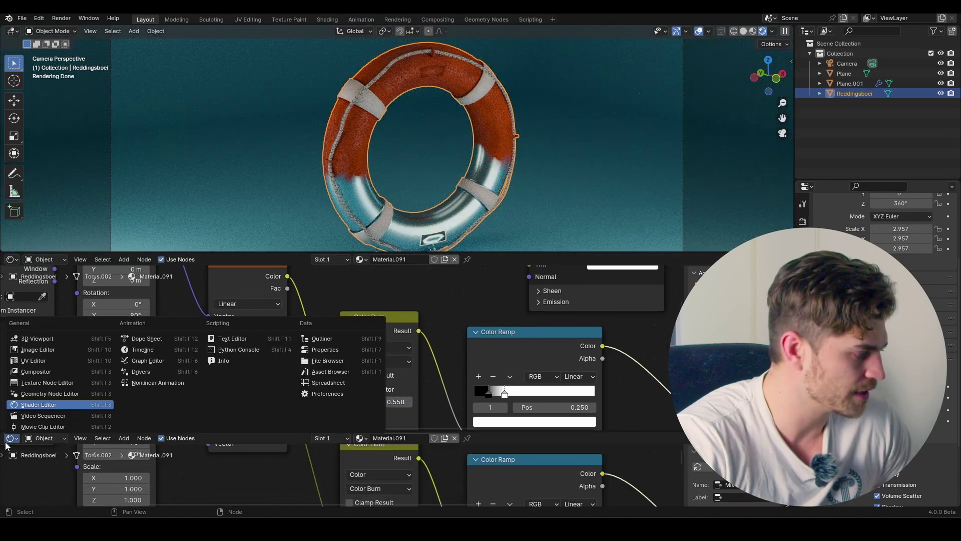
click(151, 350)
Set the Color Burn factor to 1.000 and keyframe it at frame 1
middle_drag(357, 331, 377, 361)
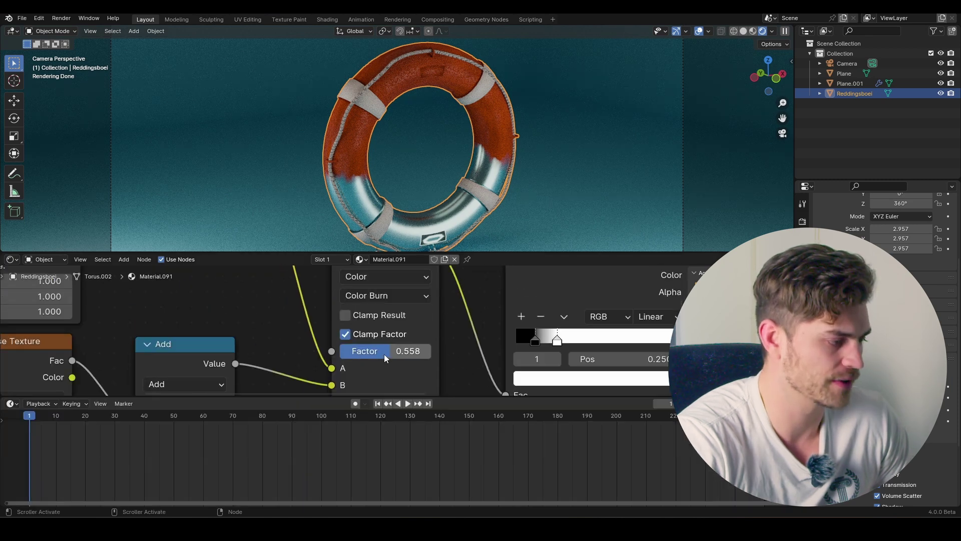
mouse_move(384, 353)
mouse_down()
mouse_move(333, 354)
mouse_move(414, 347)
mouse_up()
key(i)
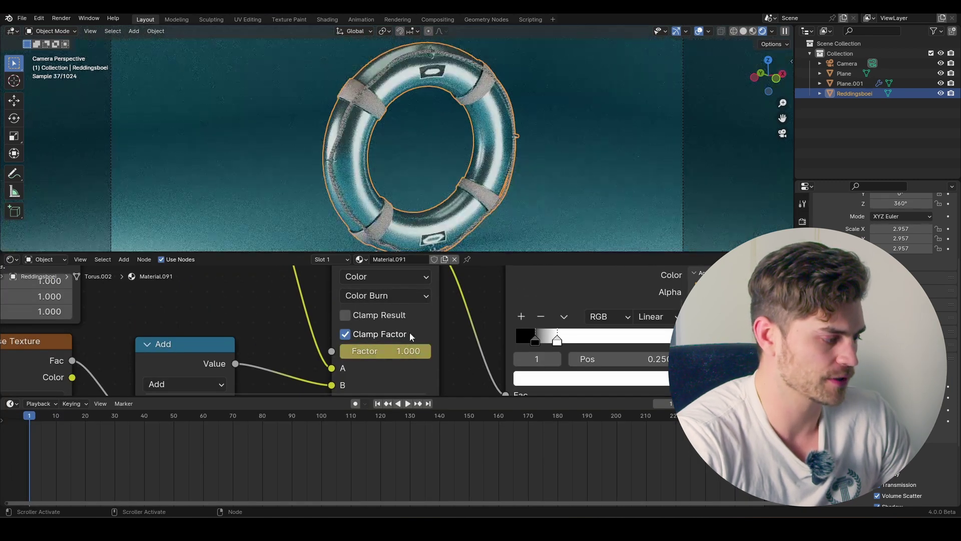
Lower the Color Burn factor, keyframe it at frame 100, and play the transition from near the start
scroll(419, 324, down, 3)
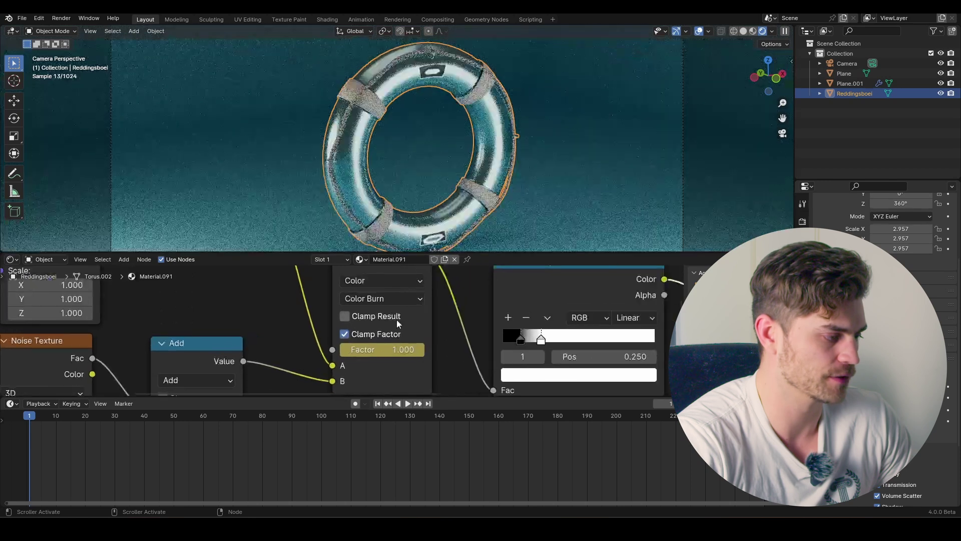
click(50, 418)
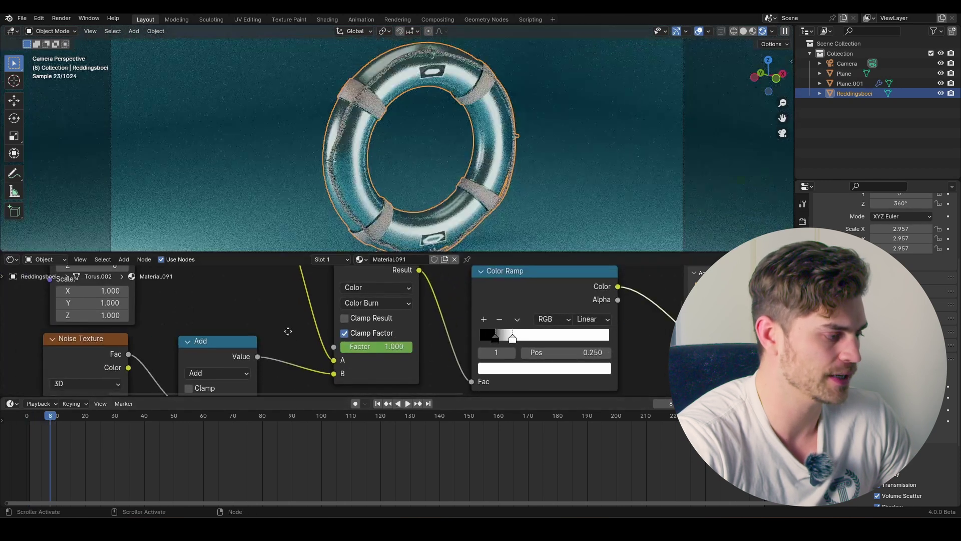
middle_drag(287, 330, 288, 361)
shift+scroll(290, 330, down, 2)
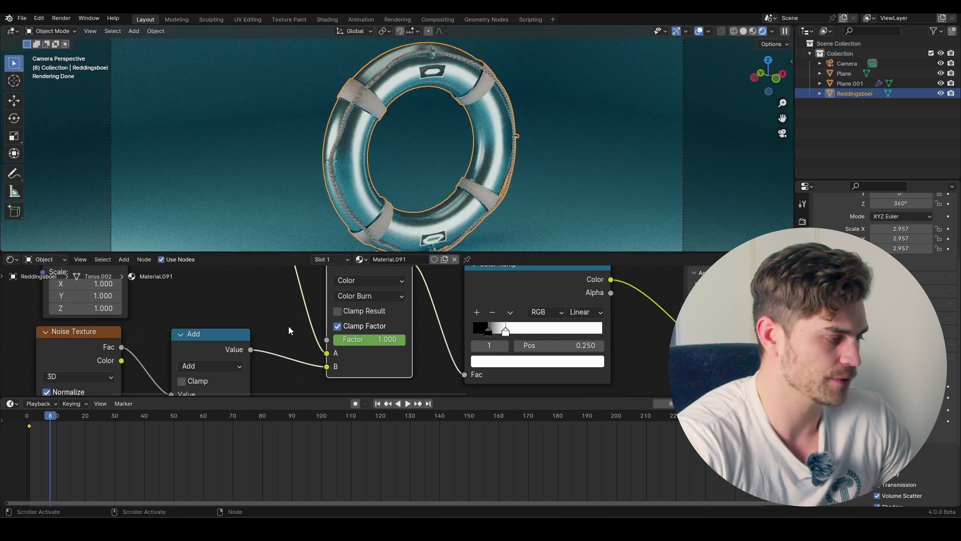
shift+scroll(297, 313, up, 2)
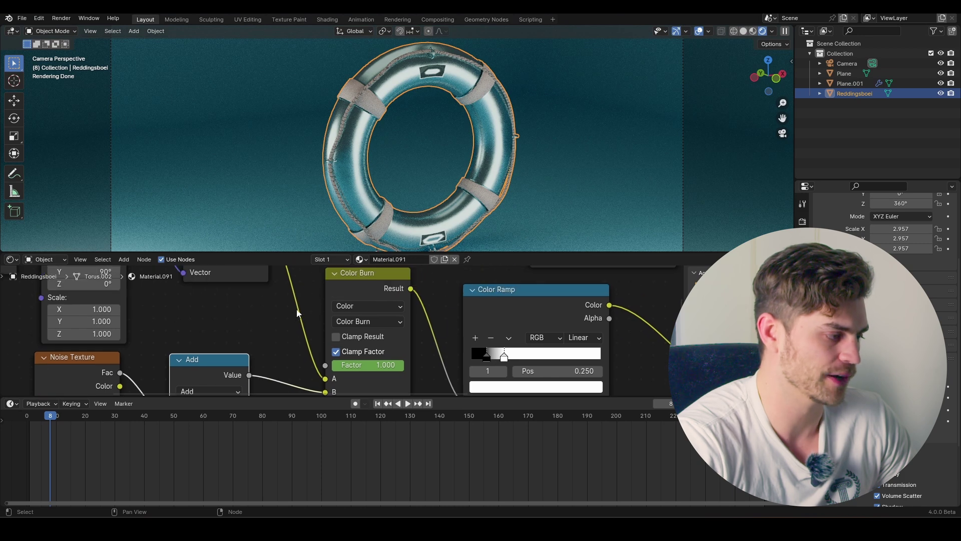
drag(292, 415, 321, 428)
drag(392, 362, 350, 370)
drag(320, 435, 41, 440)
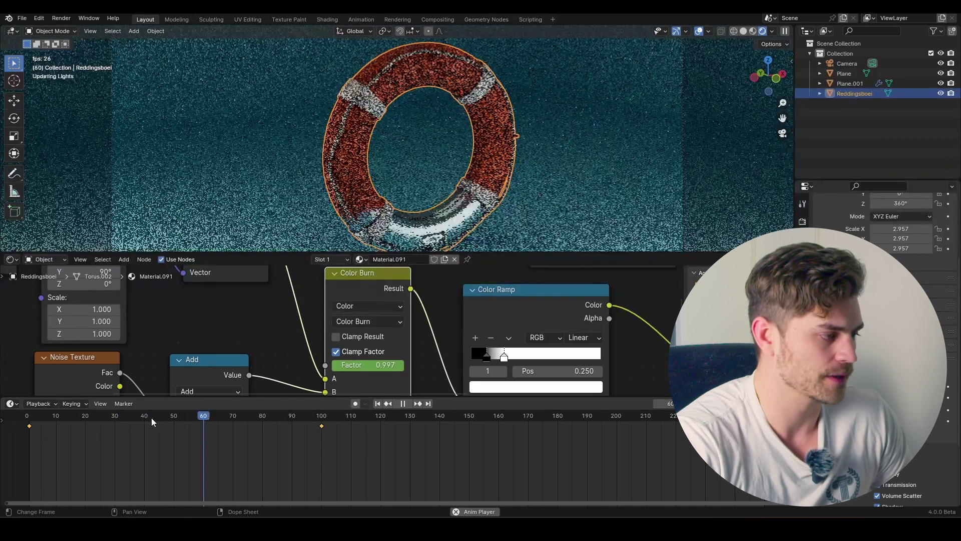
key(space)
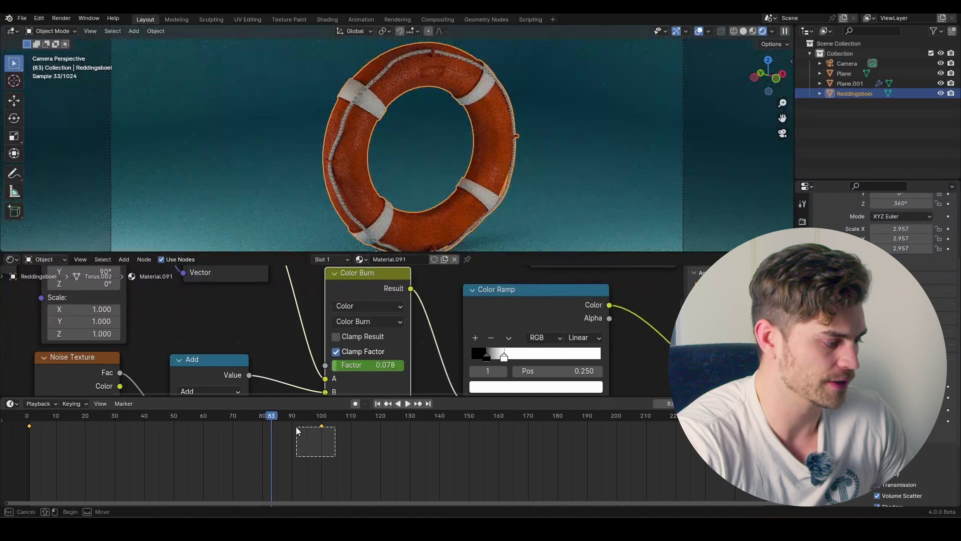
Slow the transition by moving the second keyframe to about frame 195, and play it back
drag(296, 426, 297, 425)
key(g)
click(577, 427)
click(55, 419)
key(space)
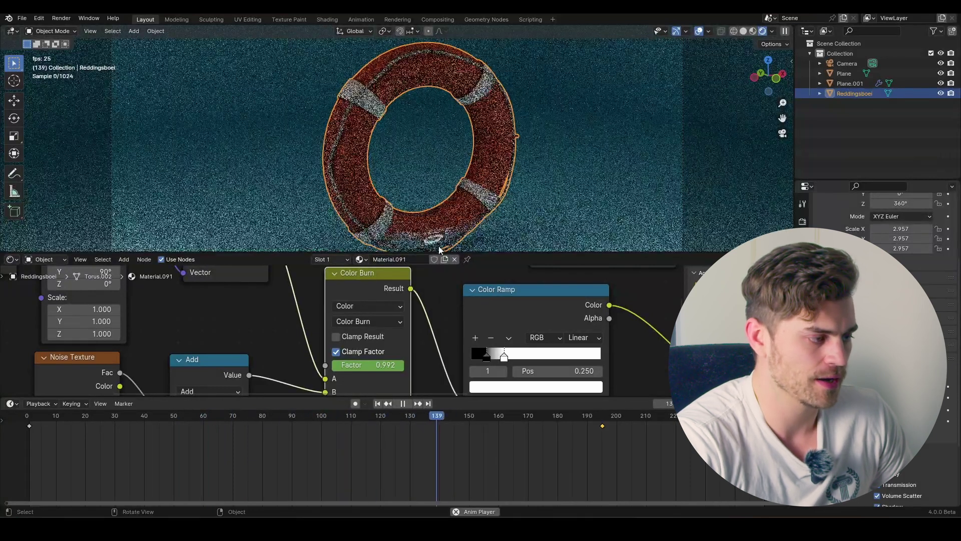
key(space)
Shrink the Timeline area and move the Material Output node farther away from the Mix Shader
drag(521, 397, 521, 490)
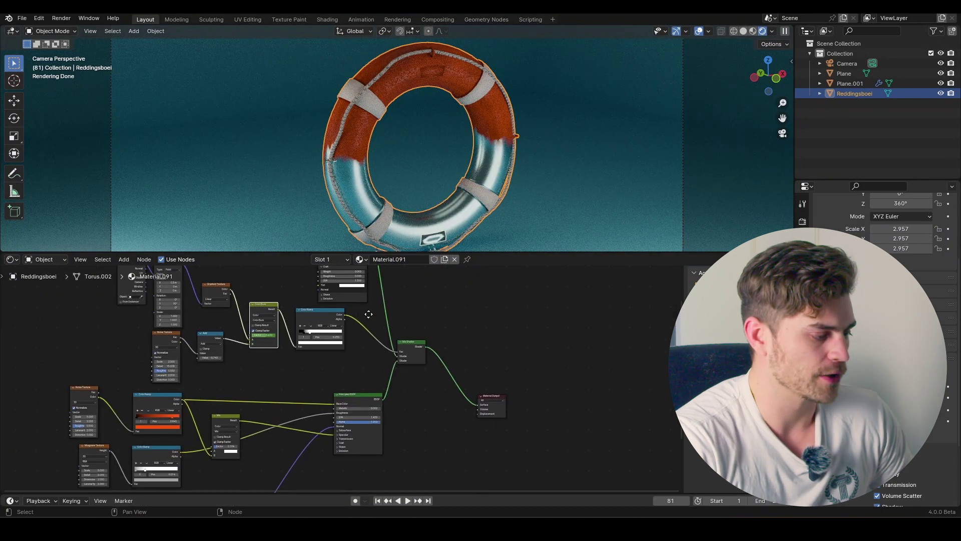
middle_drag(369, 314, 354, 307)
drag(473, 408, 571, 362)
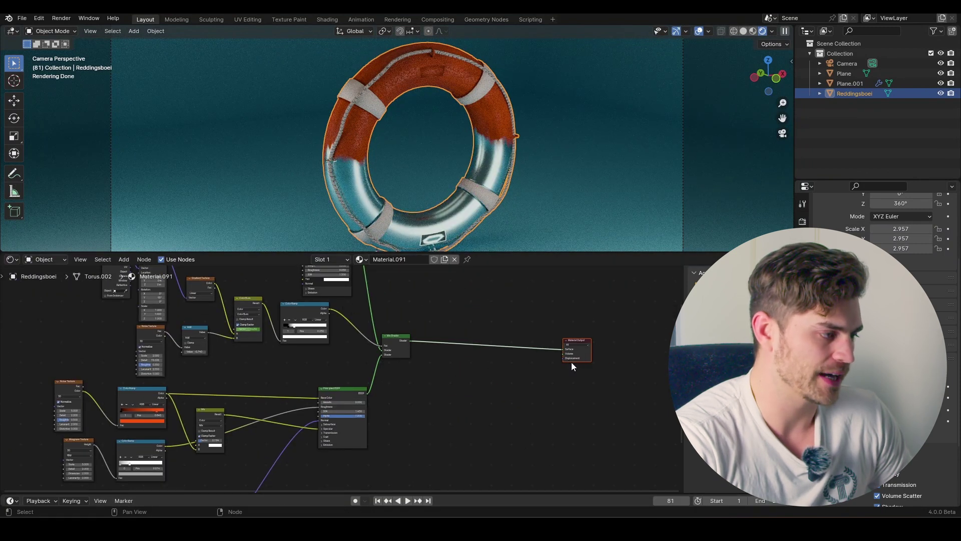
scroll(398, 144, up, 8)
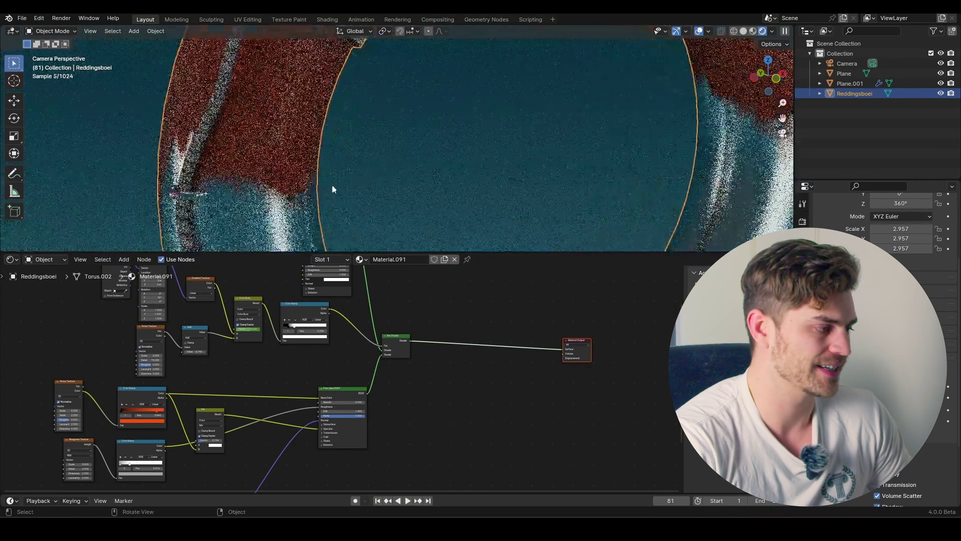
Add a Displacement node, feeding the mask's Color Ramp into its Height and its output into the Material Output's Displacement
scroll(279, 191, up, 3)
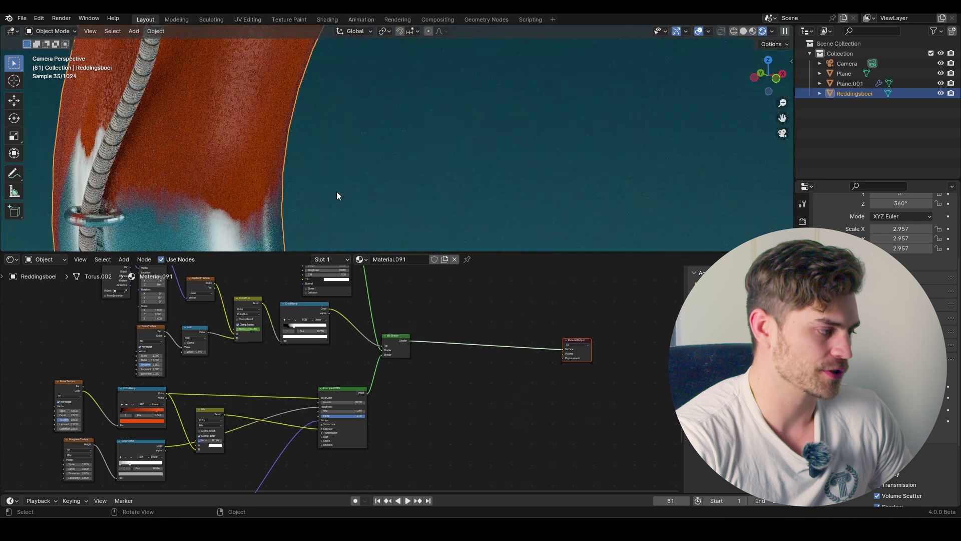
scroll(336, 196, down, 3)
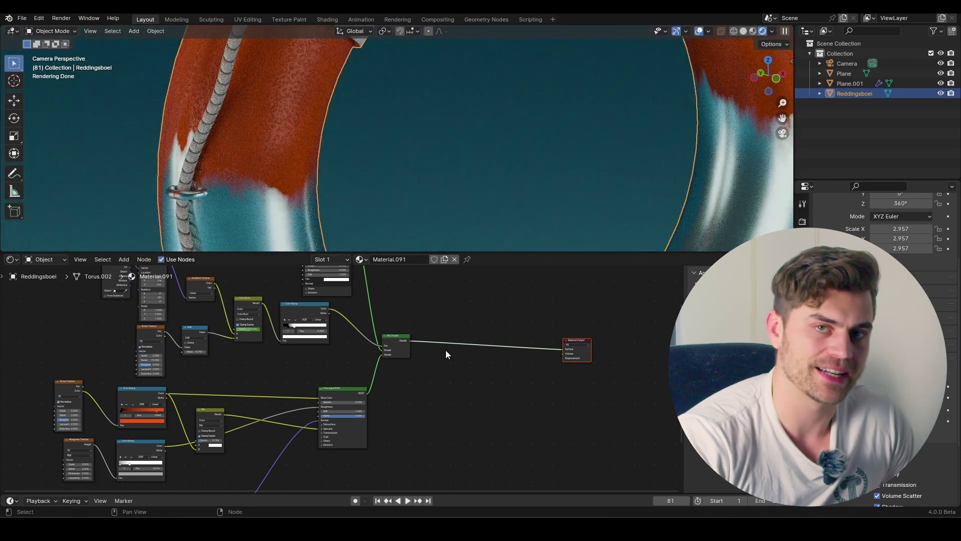
middle_drag(443, 359, 382, 356)
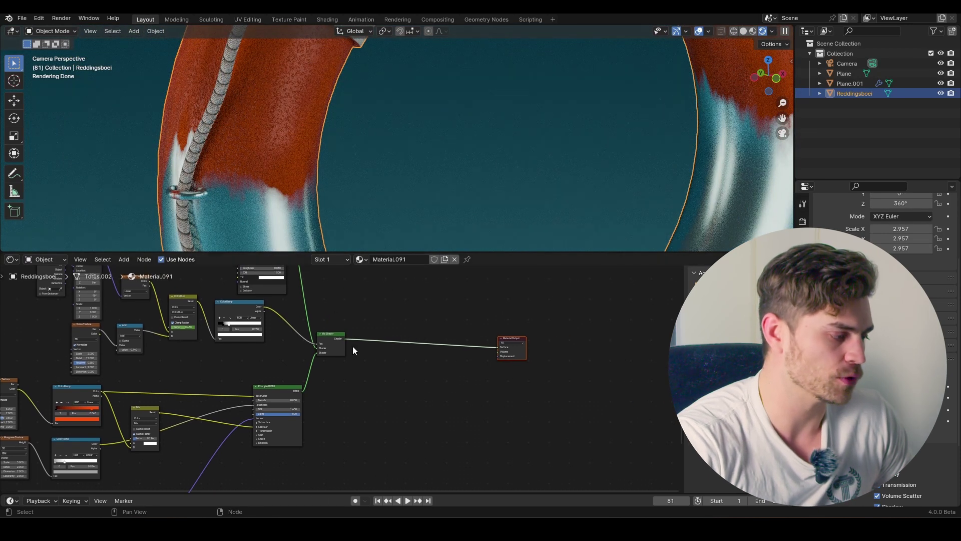
key(shift+a)
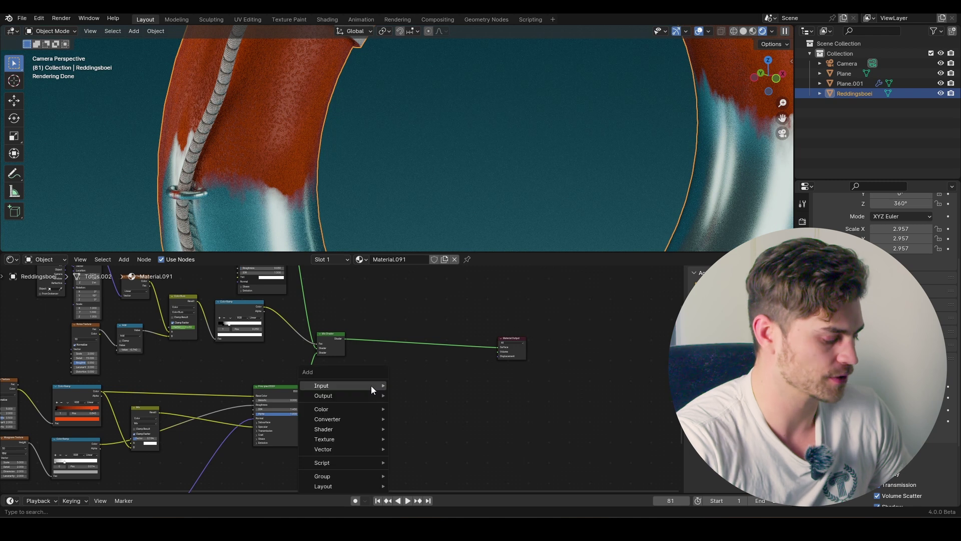
text(displ)
key(Return)
click(422, 398)
scroll(194, 312, up, 2)
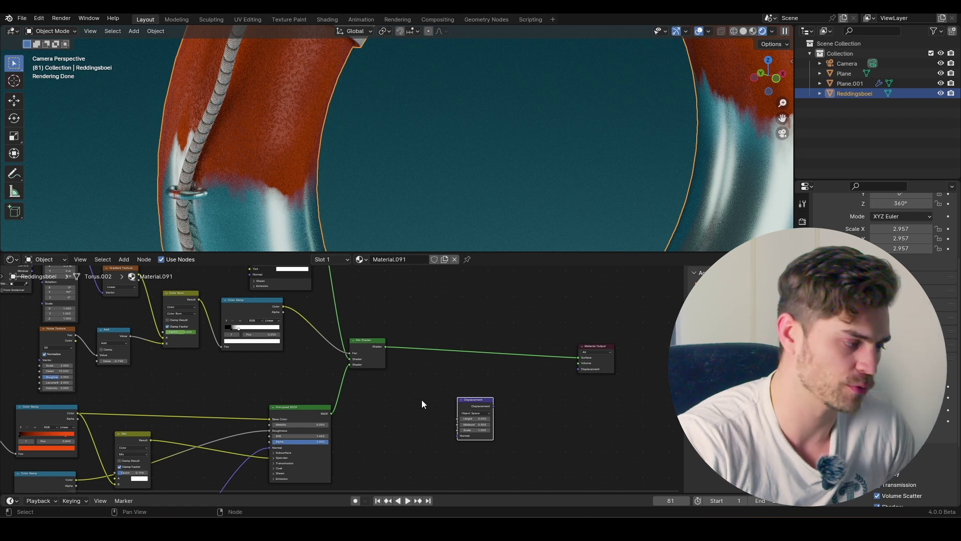
drag(283, 307, 580, 367)
Set the lifebuoy material's surface displacement method to Displacement and Bump
click(803, 398)
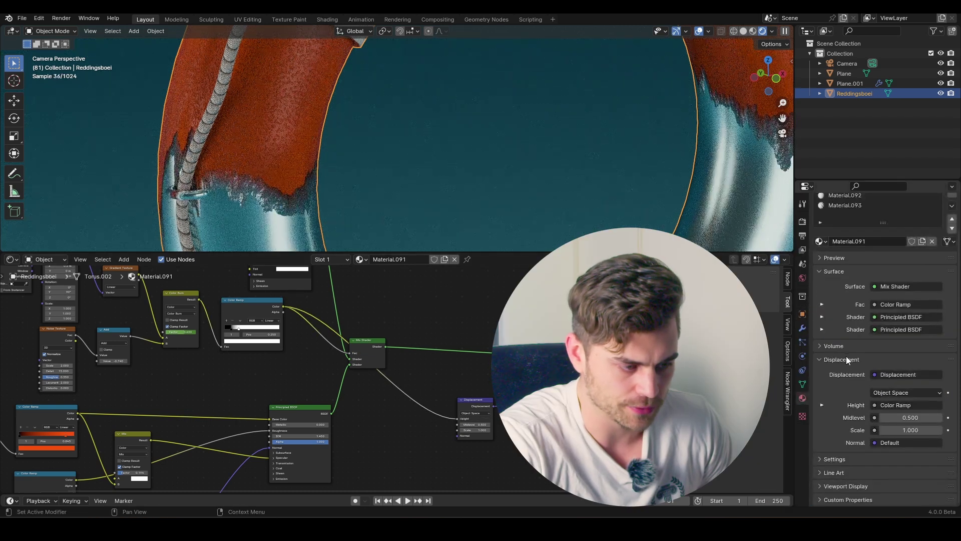
click(835, 459)
scroll(854, 425, down, 5)
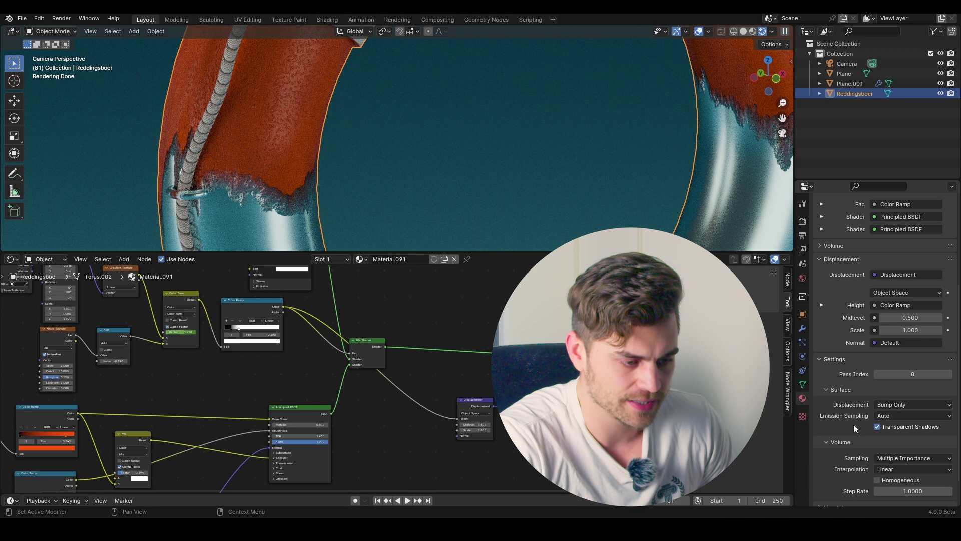
click(906, 403)
click(899, 437)
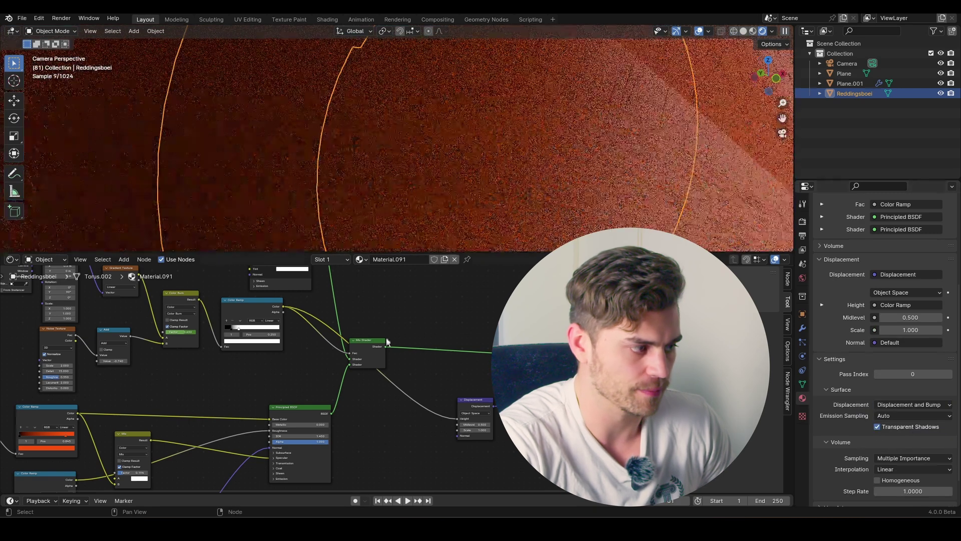
Set the Displacement node's scale to 0.01
scroll(491, 439, up, 4)
click(483, 431)
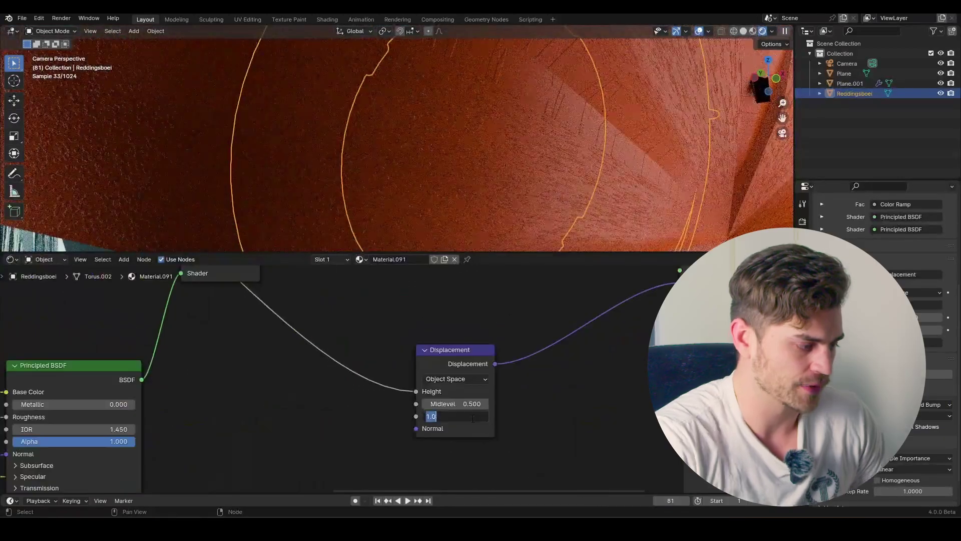
text(.01)
key(Return)
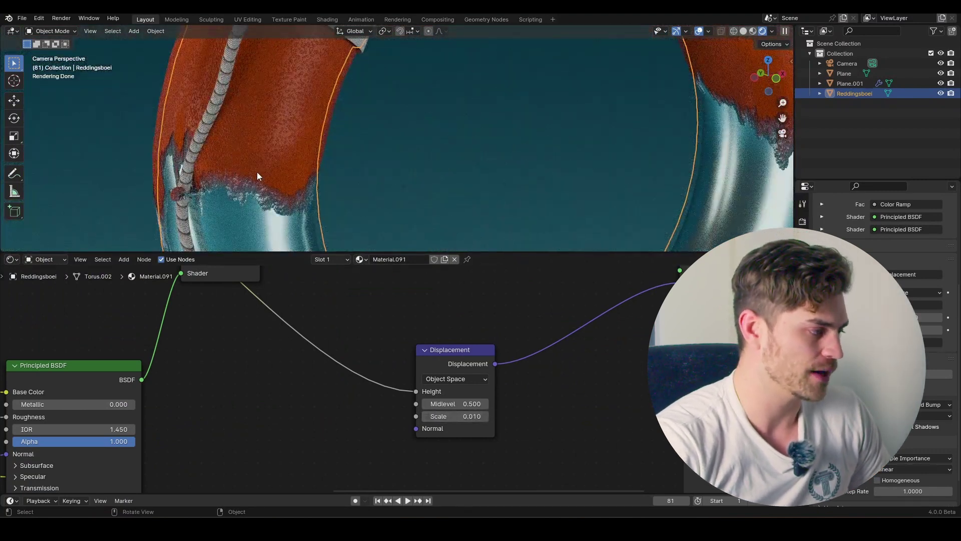
Subdivide the lifebuoy's entire mesh in Edit Mode and return to Object Mode
scroll(399, 347, down, 2)
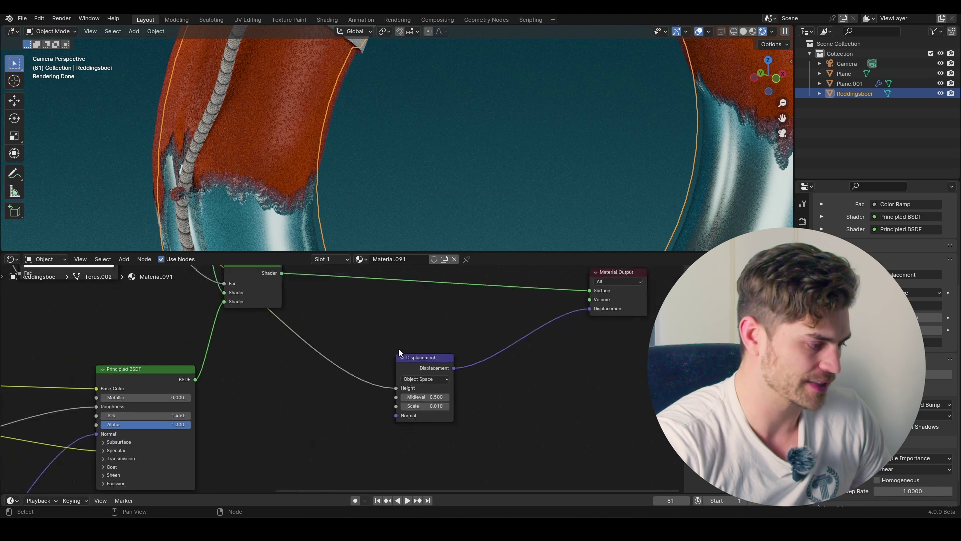
middle_drag(388, 340, 390, 352)
scroll(314, 171, down, 2)
key(Tab)
key(a)
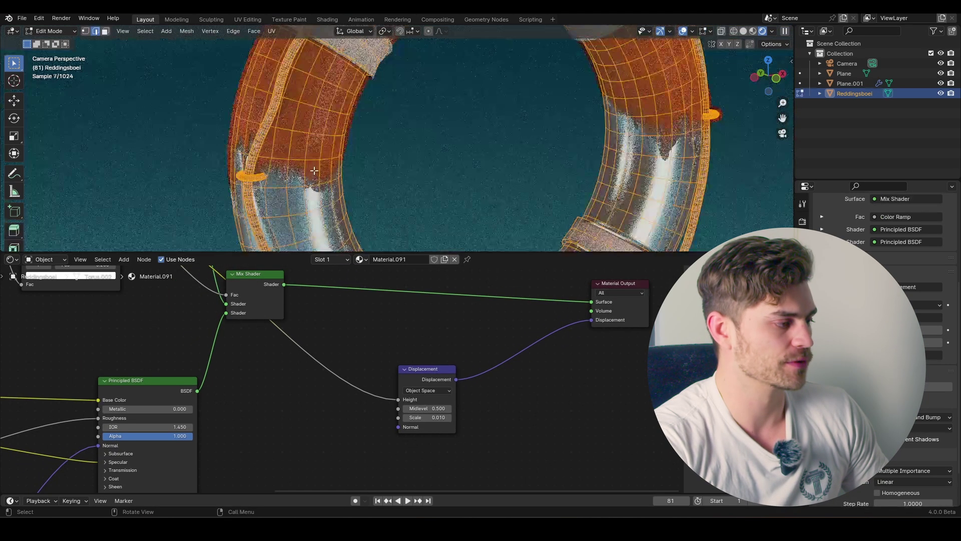
right_click(301, 180)
click(287, 181)
right_click(308, 154)
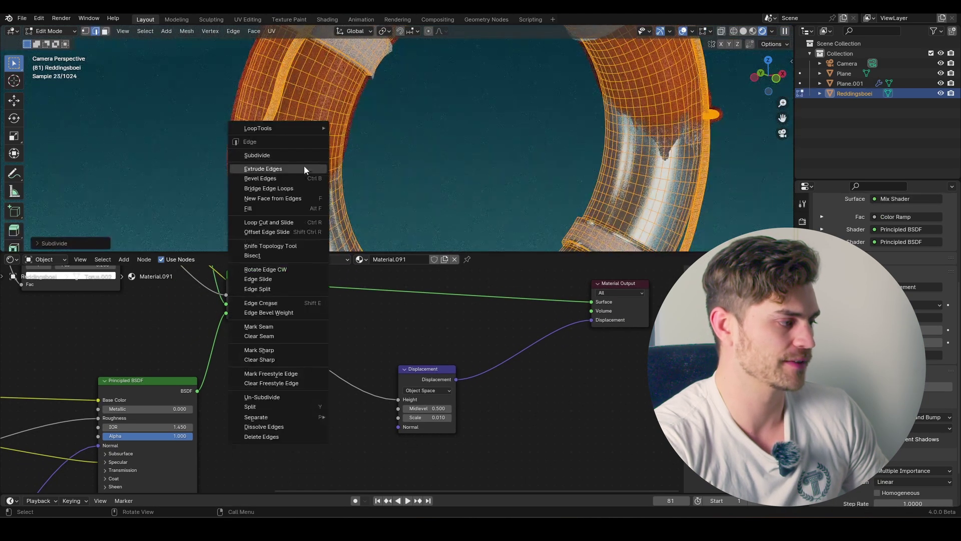
key(Escape)
key(Tab)
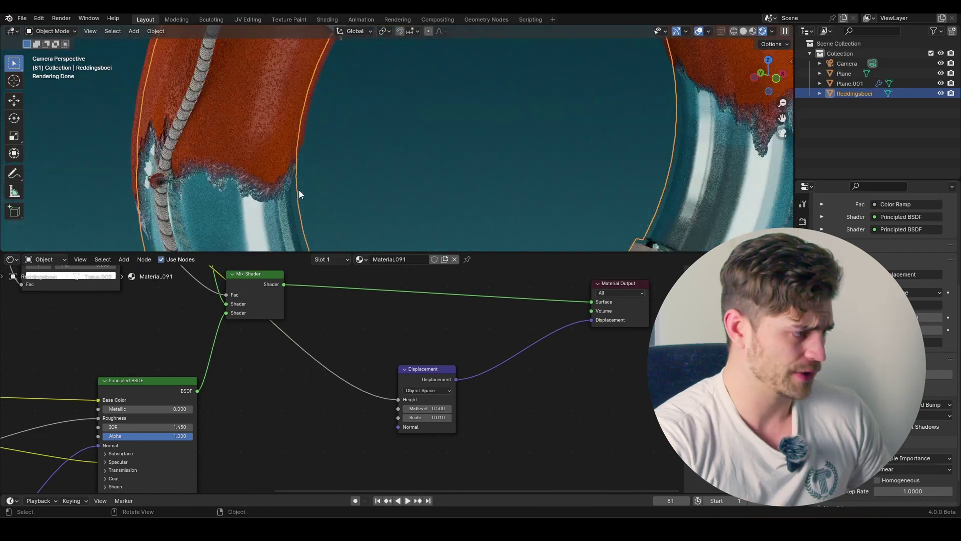
Reposition the camera for an angled close-up of the transition between the orange and metallic materials
scroll(310, 188, down, 4)
middle_drag(342, 183, 450, 163)
scroll(397, 163, up, 7)
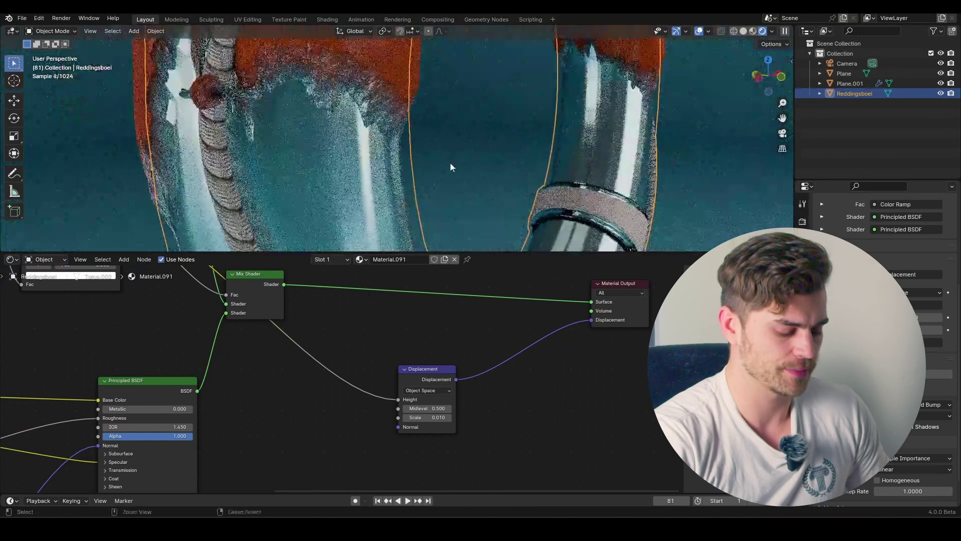
scroll(449, 162, up, 4)
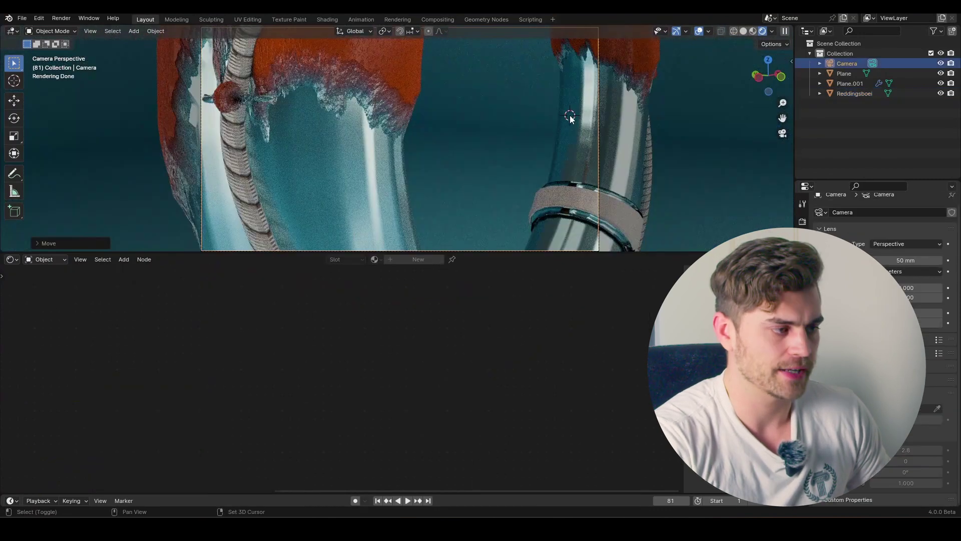
Add an empty at the transition edge on the near side of the lifebuoy and nudge it into position
key(shift+a)
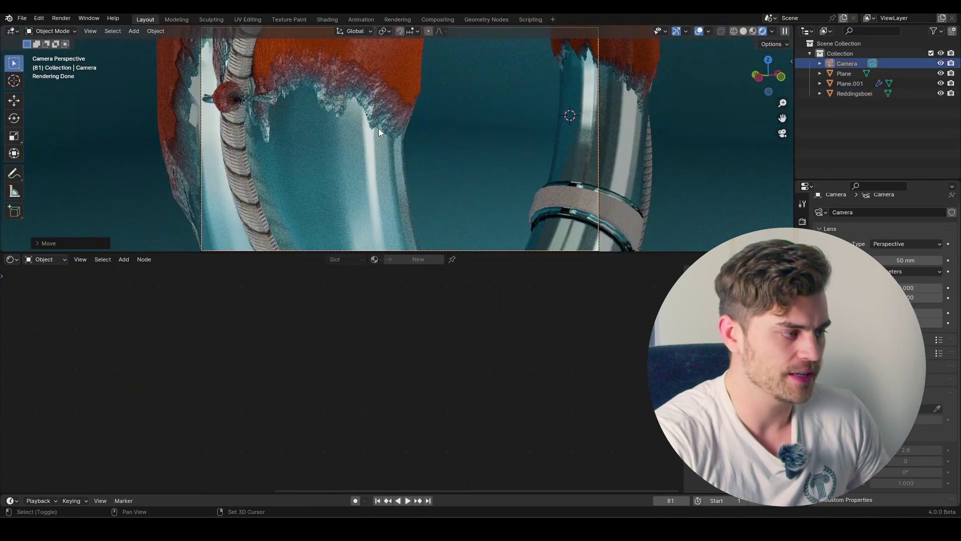
key(shift+a)
click(423, 231)
key(g)
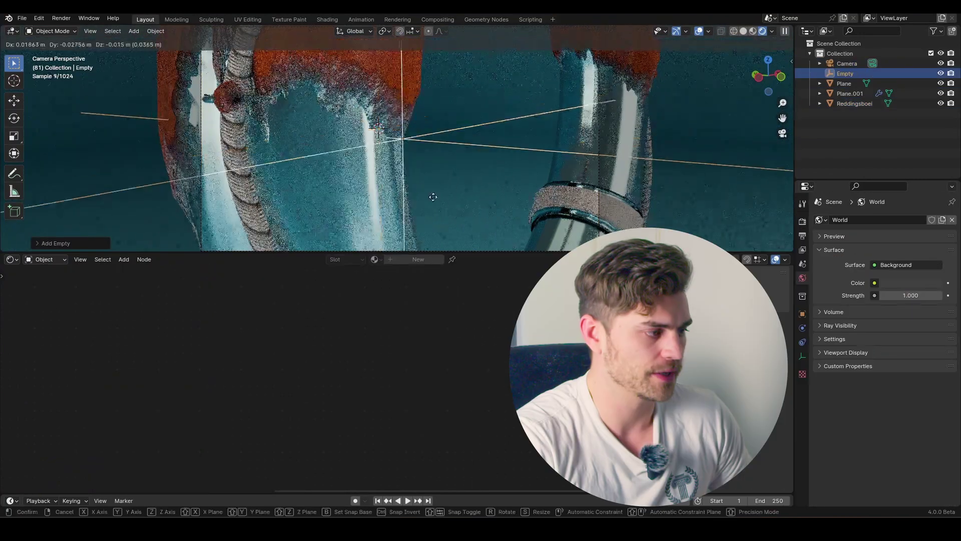
click(433, 197)
Enable depth of field on the camera and use the empty as its focus object
scroll(515, 86, down, 4)
click(478, 85)
click(803, 356)
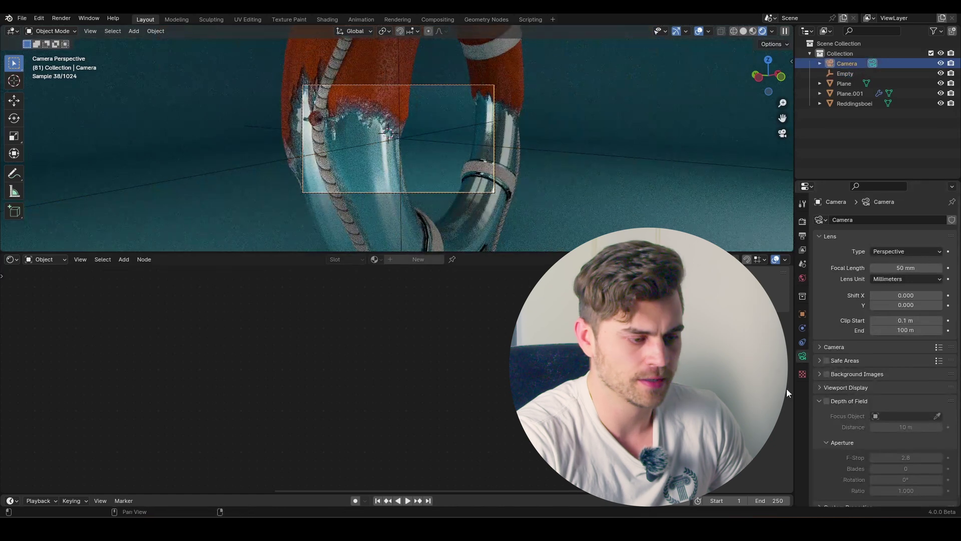
scroll(816, 391, down, 1)
click(837, 394)
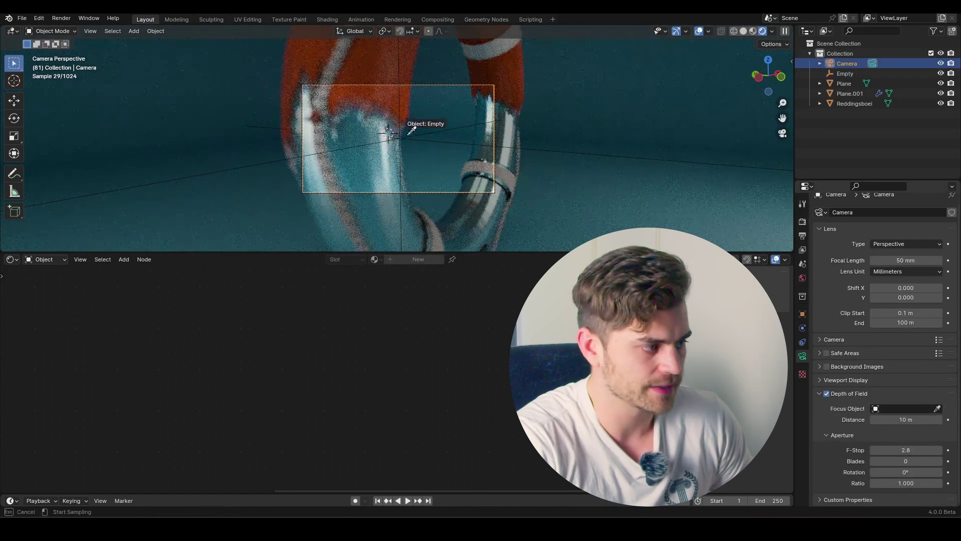
click(424, 132)
scroll(428, 148, up, 3)
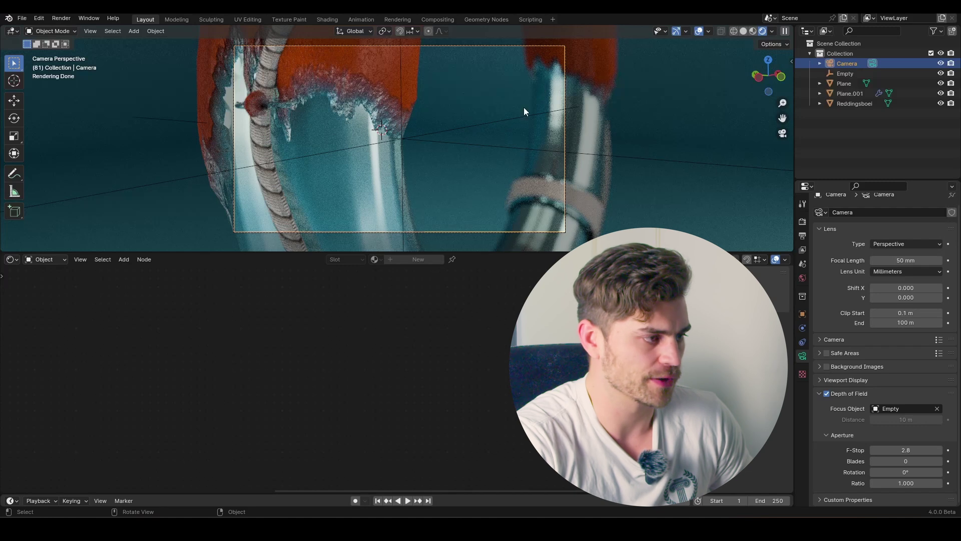
Lower the camera's F-Stop to 2.1 and set its passepartout opacity to 1.000
drag(910, 449, 909, 449)
click(858, 380)
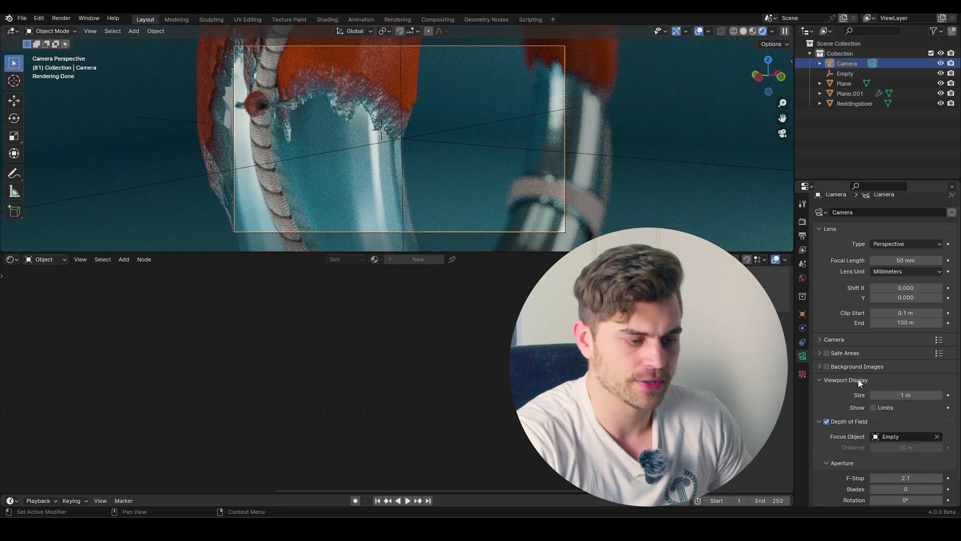
drag(905, 456, 944, 456)
key(Home)
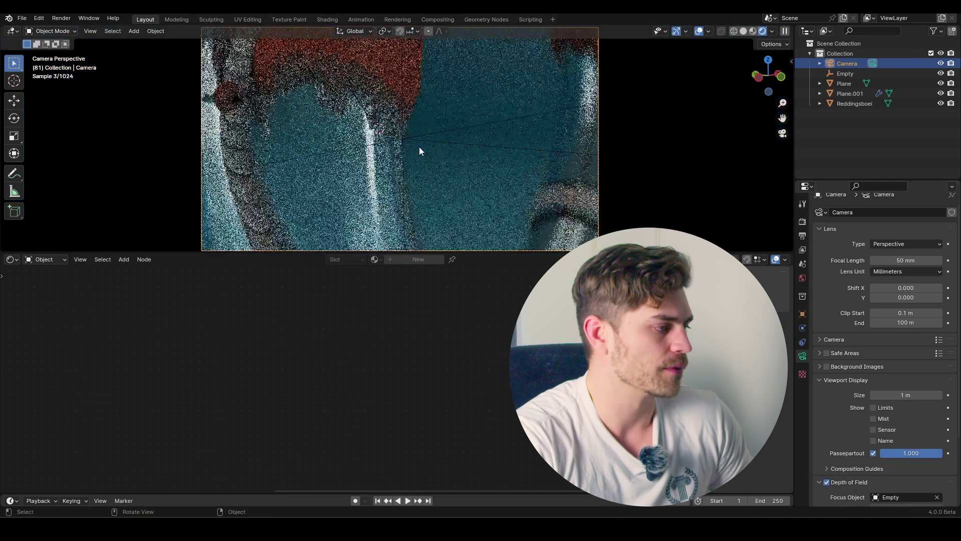
Enlarge the Timeline and play the displaced transition through the camera, including a replay from about frame 63
key(space)
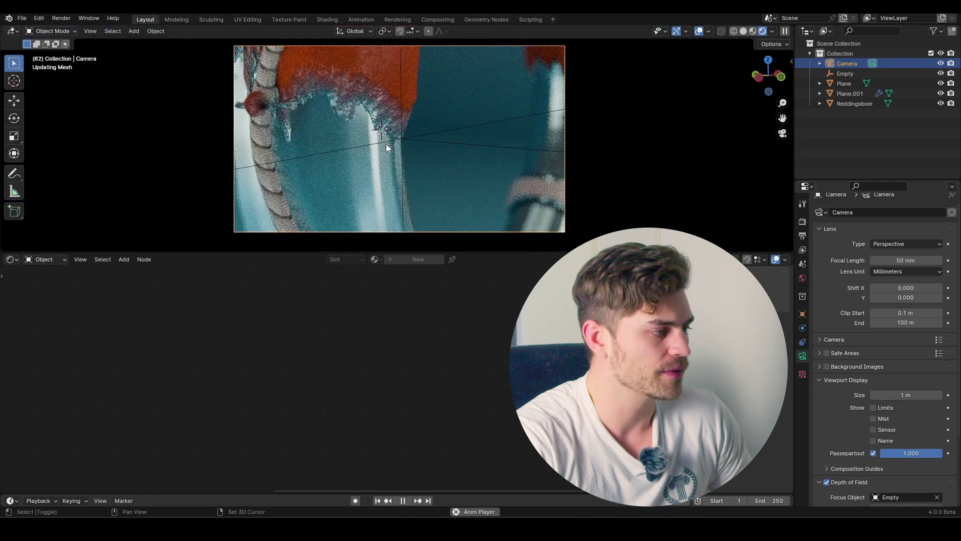
key(space)
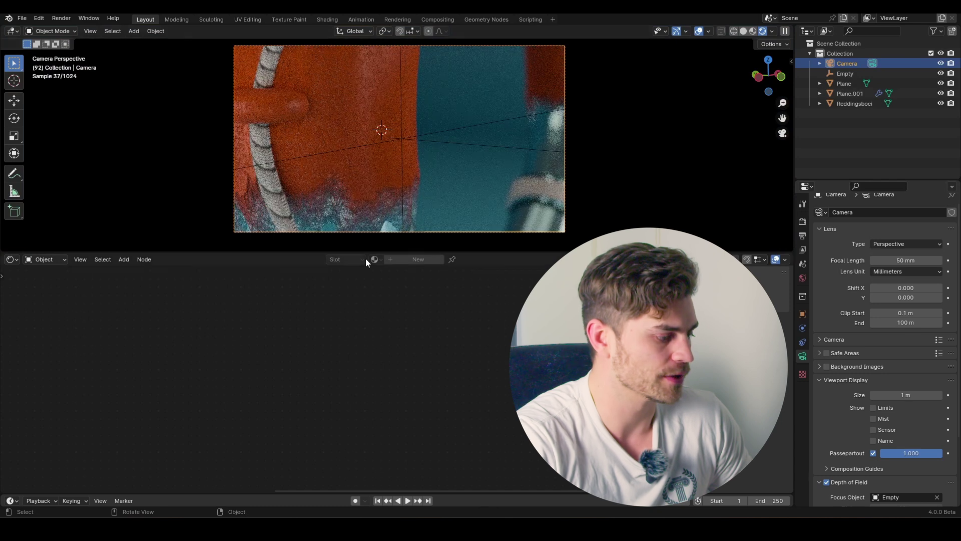
drag(429, 493, 424, 422)
drag(286, 443, 211, 442)
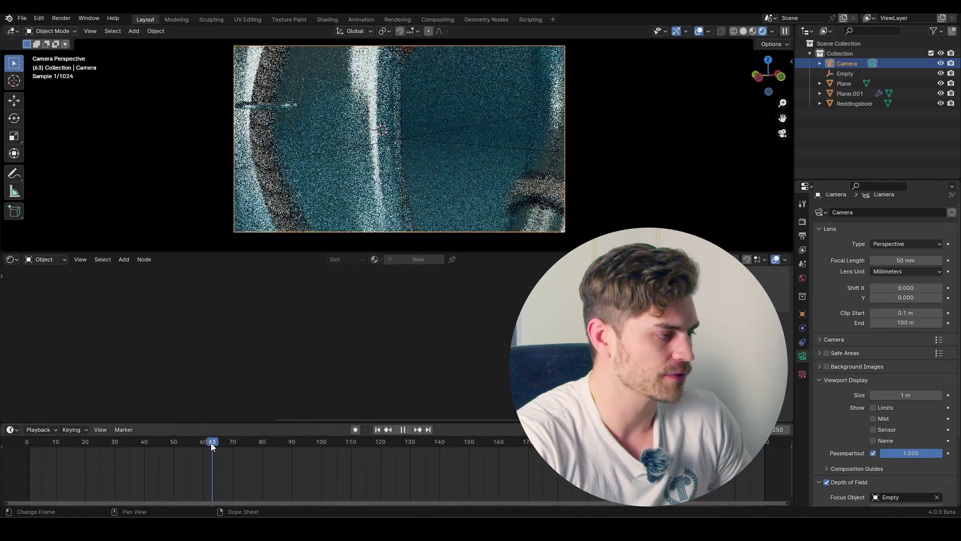
key(space)
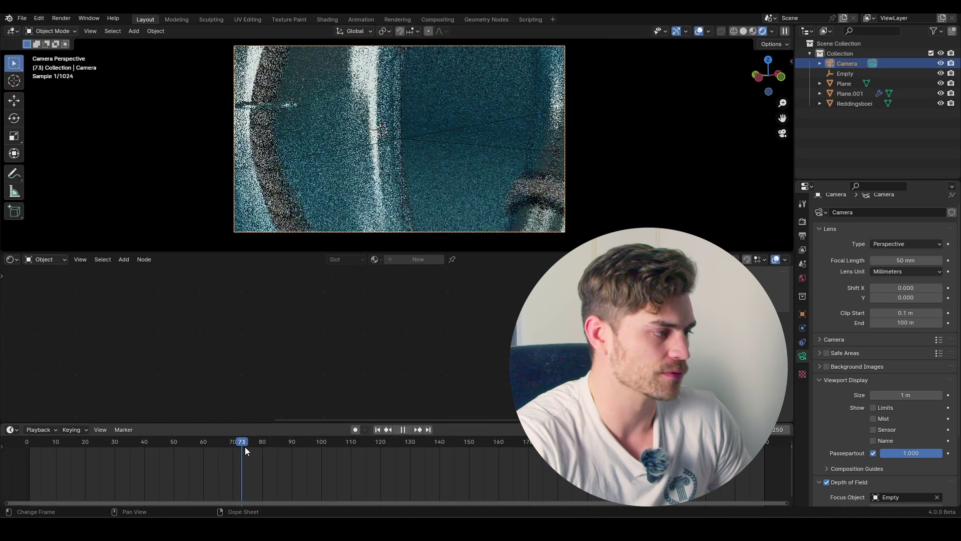
key(space)
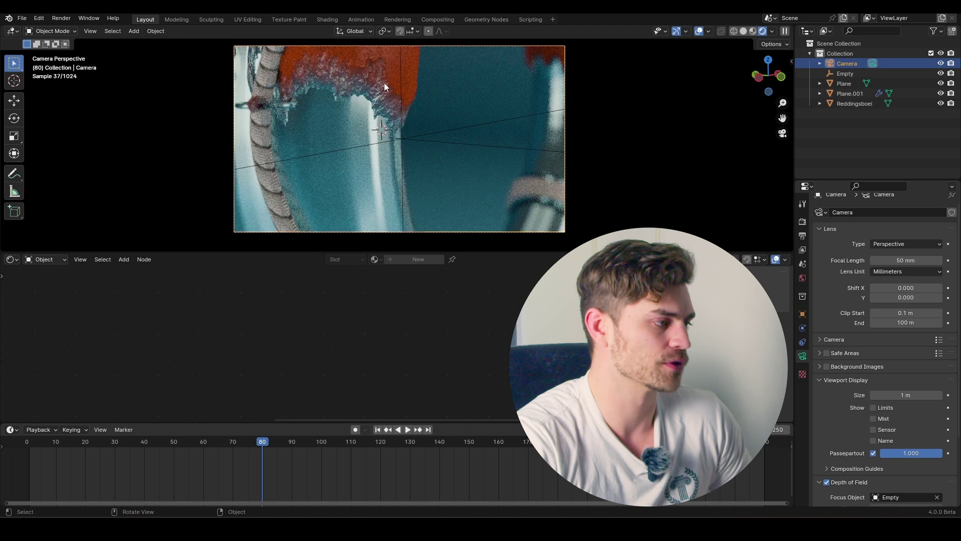
Change the lifebuoy material's Gradient Texture type to Radial
click(400, 124)
middle_drag(400, 124, 356, 148)
scroll(357, 148, down, 6)
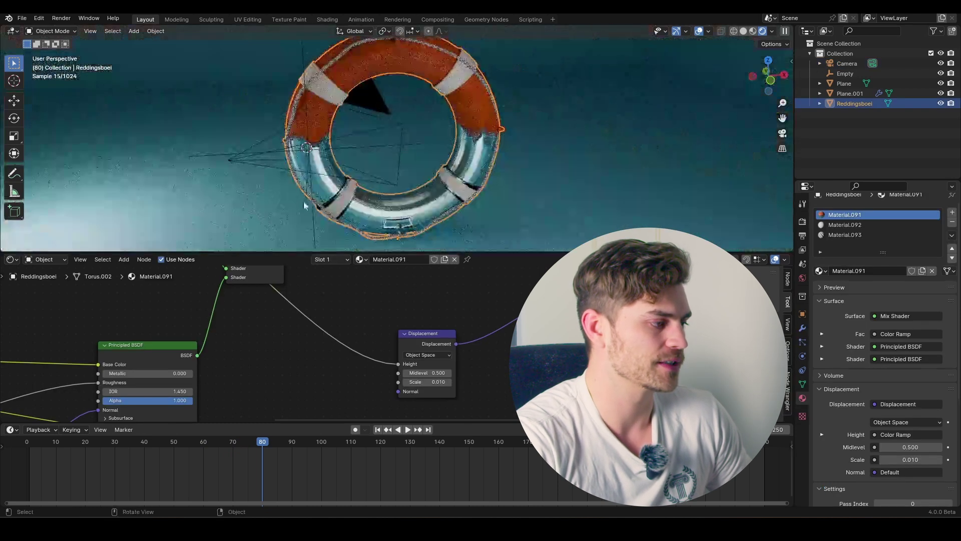
middle_drag(190, 284, 403, 387)
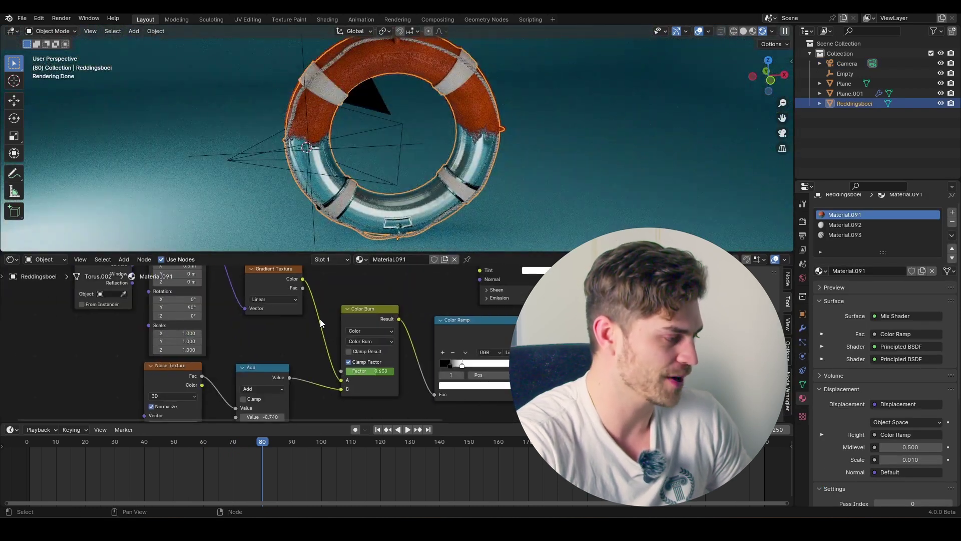
scroll(288, 316, up, 1)
middle_drag(288, 317, 321, 343)
scroll(289, 333, up, 2)
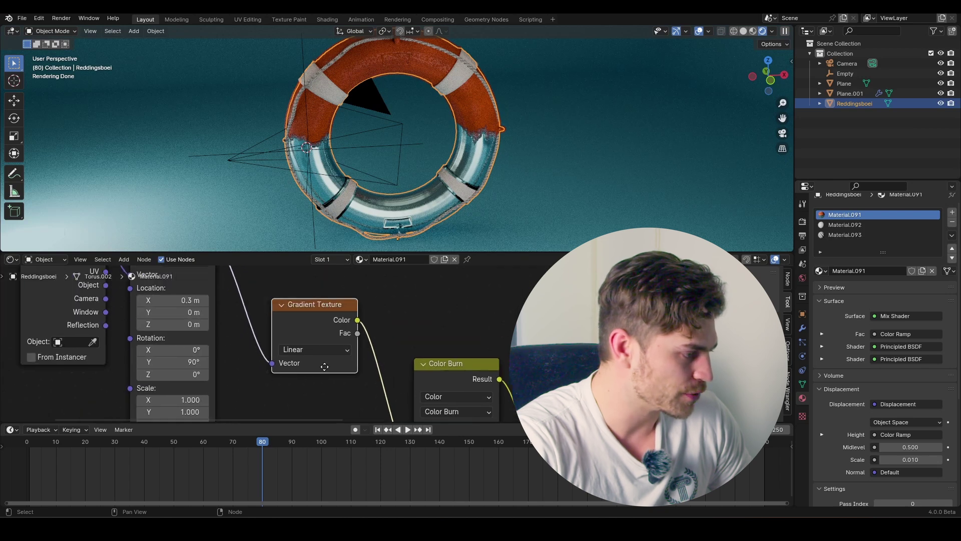
click(323, 359)
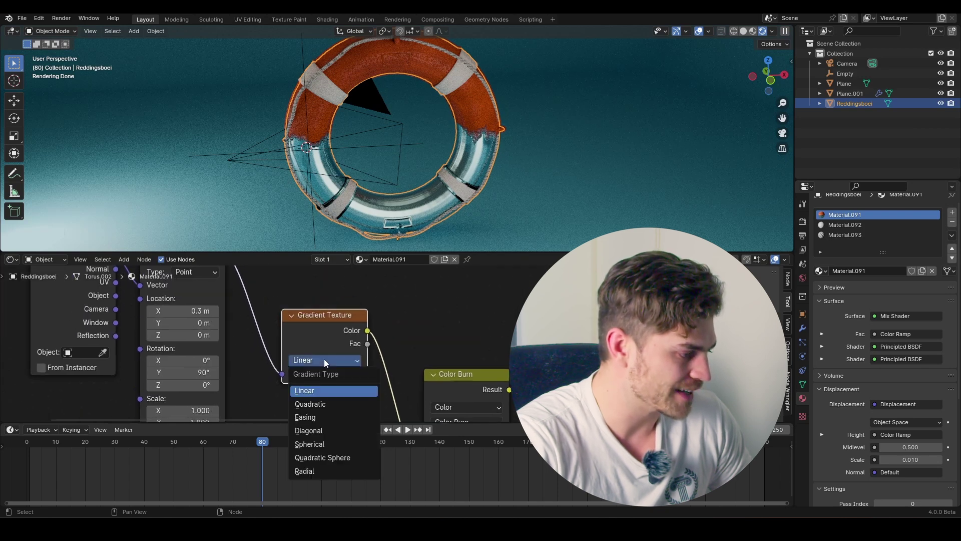
click(319, 471)
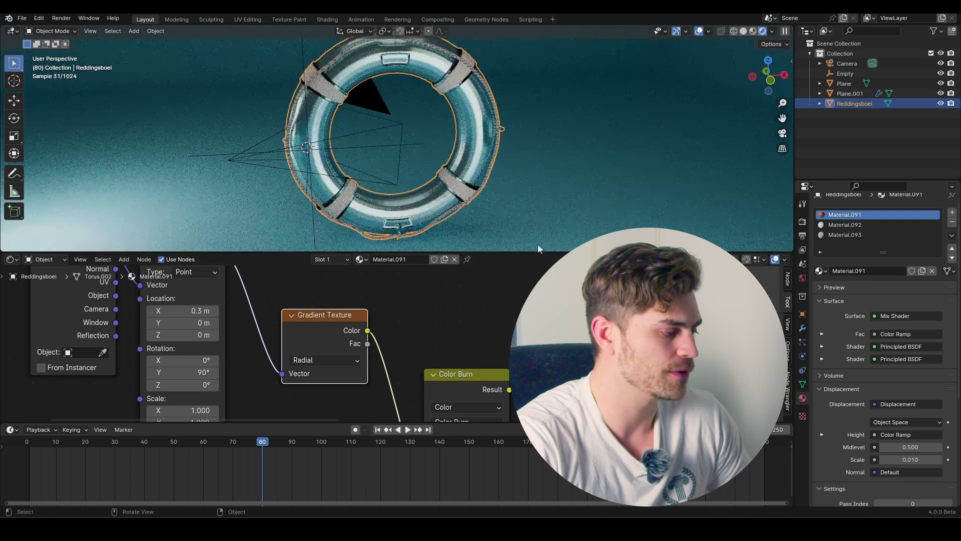
Preview the Gradient Texture node's output directly on the lifebuoy
scroll(336, 325, down, 2)
scroll(129, 283, up, 2)
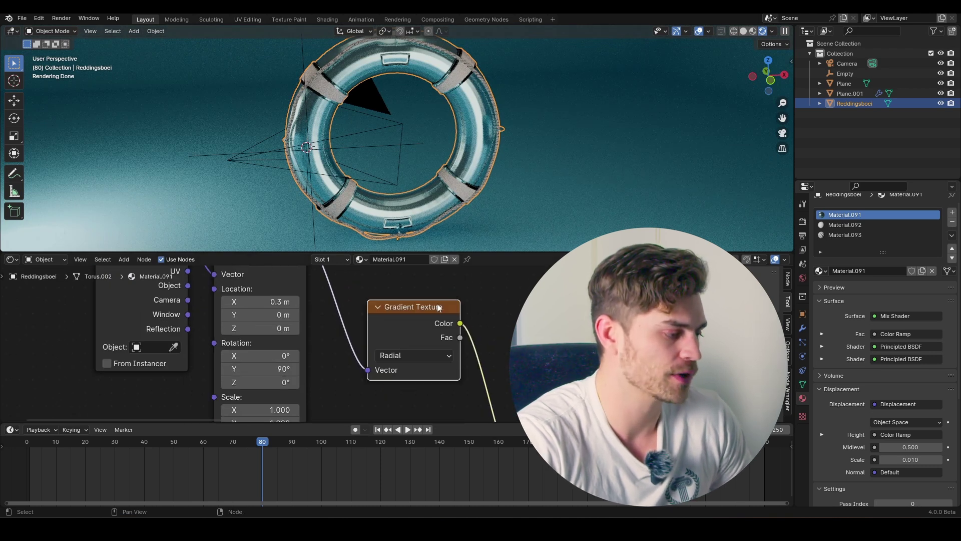
ctrl+shift+click(414, 321)
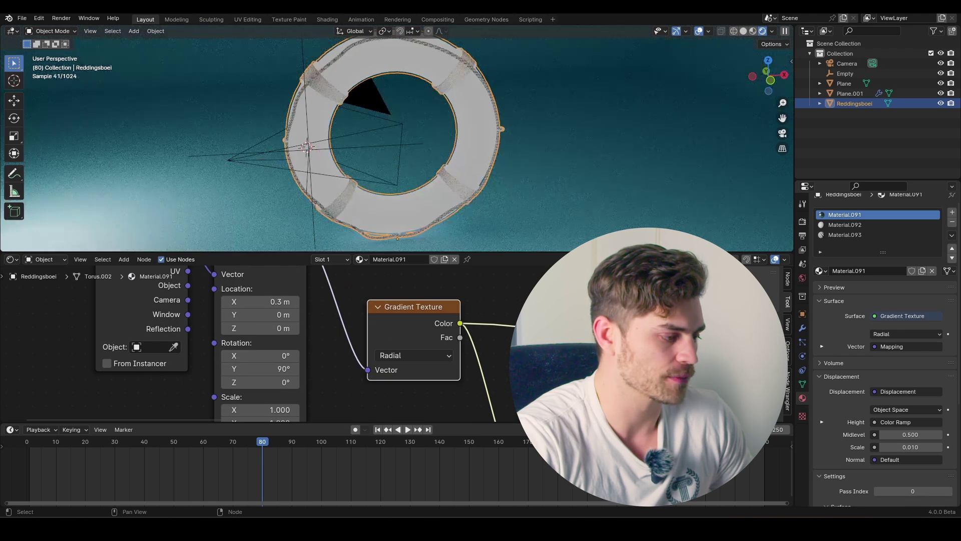
Set the Mapping node's location to X -0.13 m, Y 0.53 m and its rotation to X 66.8°, Y 148°
middle_drag(510, 360, 447, 329)
middle_drag(289, 278, 365, 305)
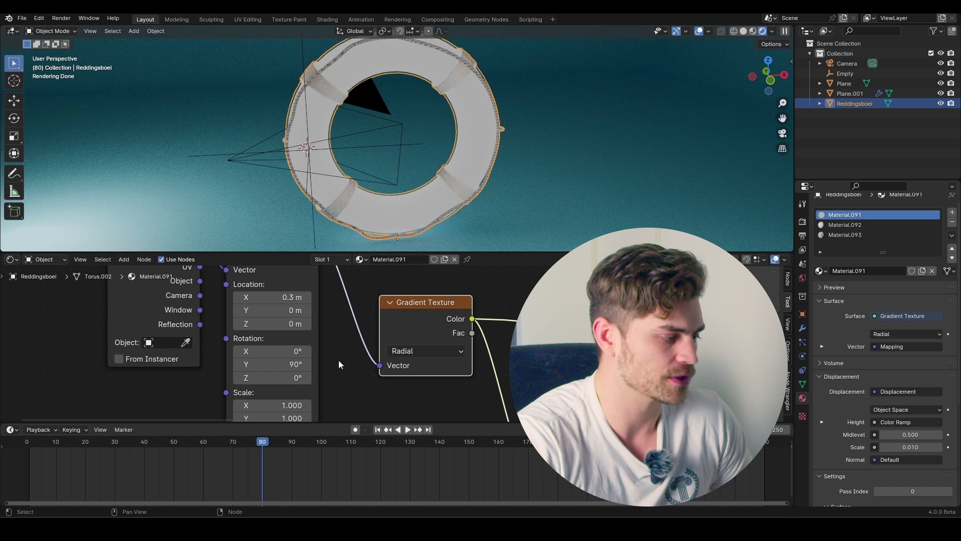
drag(273, 364, 325, 350)
mouse_move(272, 311)
mouse_down()
mouse_move(308, 310)
mouse_move(245, 310)
mouse_move(315, 297)
mouse_move(268, 297)
mouse_up()
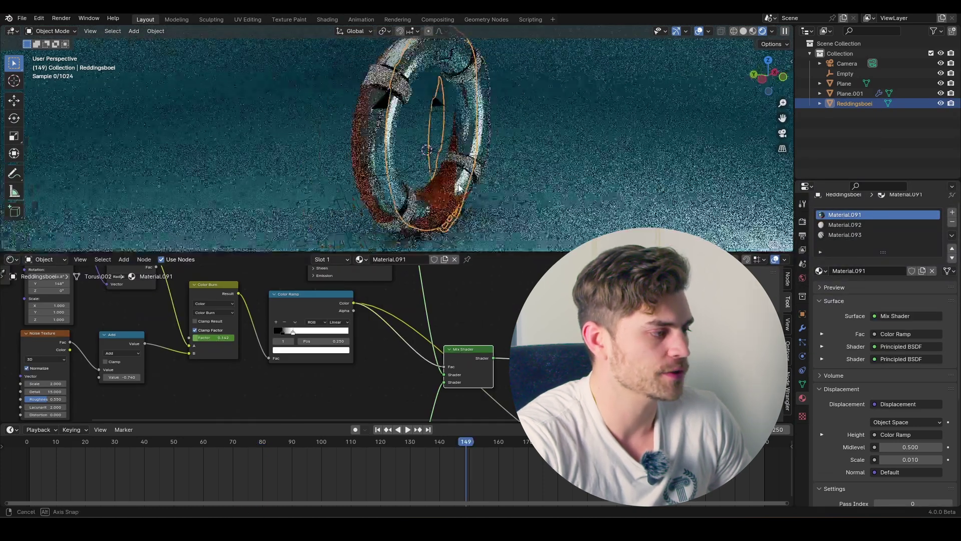
Play the radial material transition from frame 149 to about frame 221 while viewing the lifebuoy from the front
middle_drag(450, 190, 505, 240)
key(space)
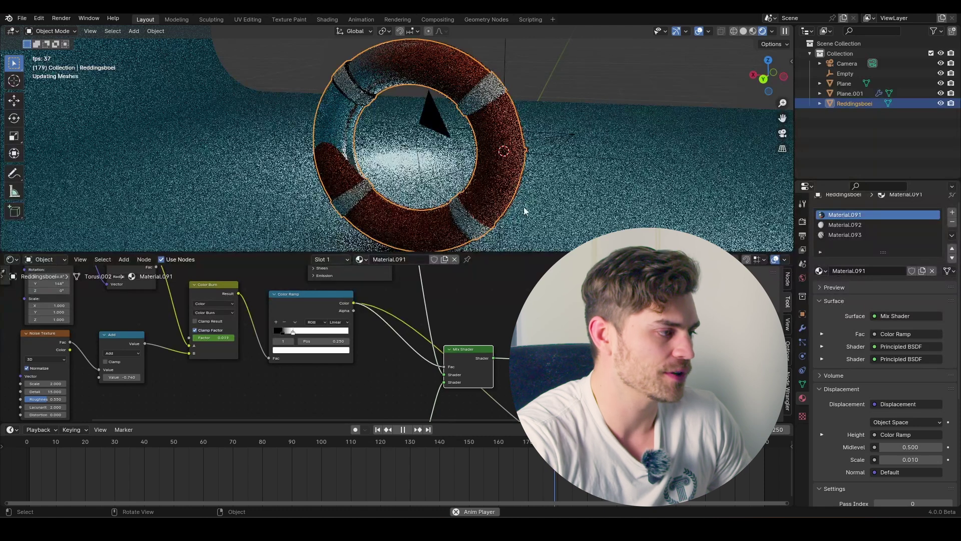
key(space)
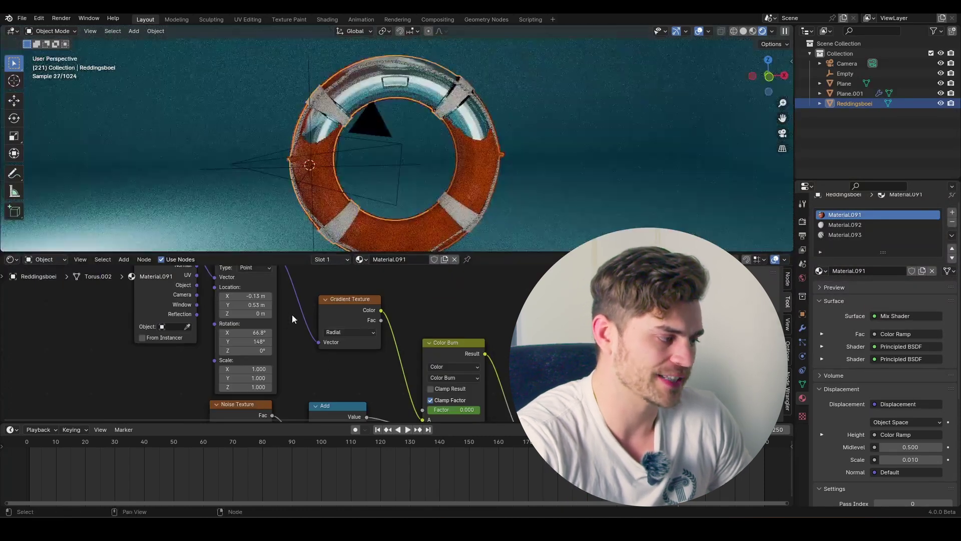
Examine the lifebuoy material's node chain from the Mapping, Gradient and Noise Texture nodes through Color Burn to the Mix Shader and Displacement
middle_drag(292, 314, 303, 329)
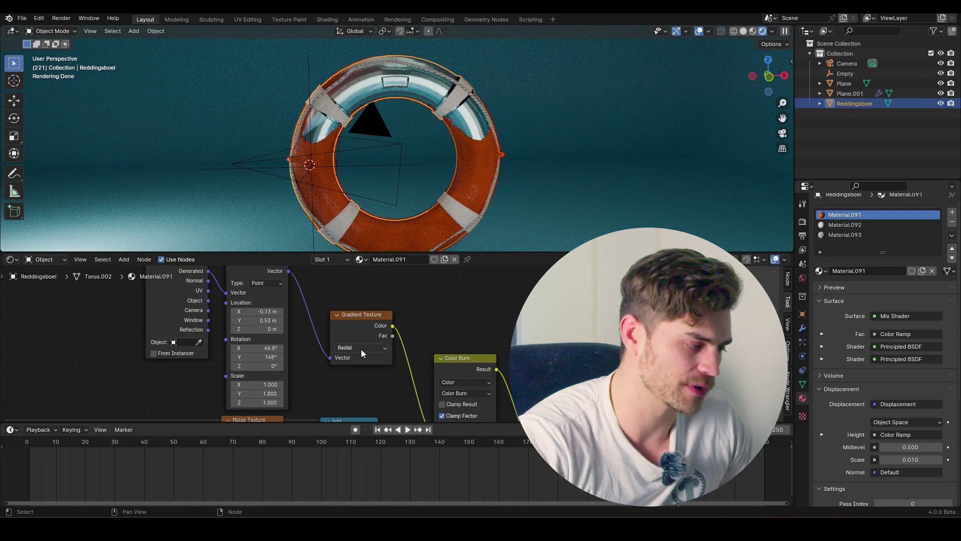
scroll(374, 372, down, 3)
middle_drag(374, 371, 390, 296)
scroll(392, 351, up, 3)
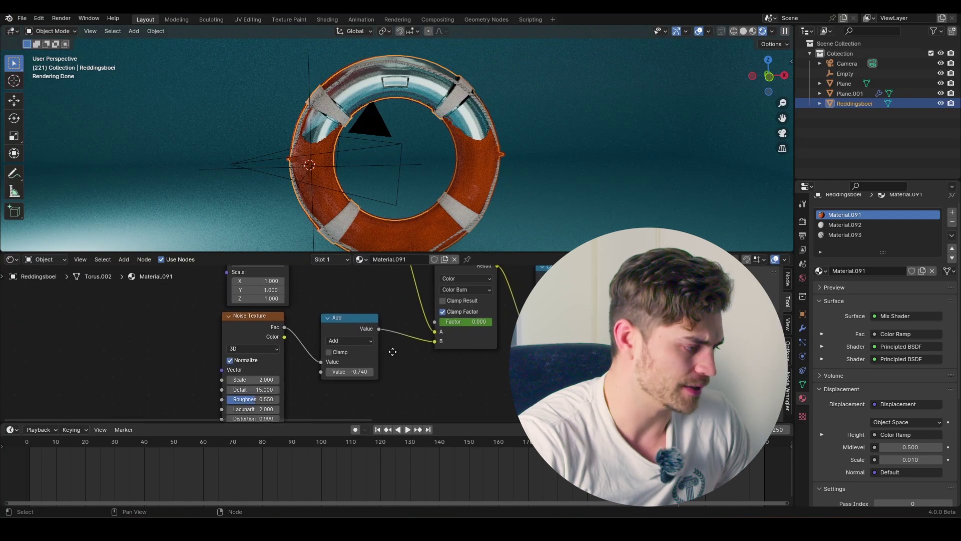
middle_drag(475, 383, 404, 350)
scroll(404, 346, down, 6)
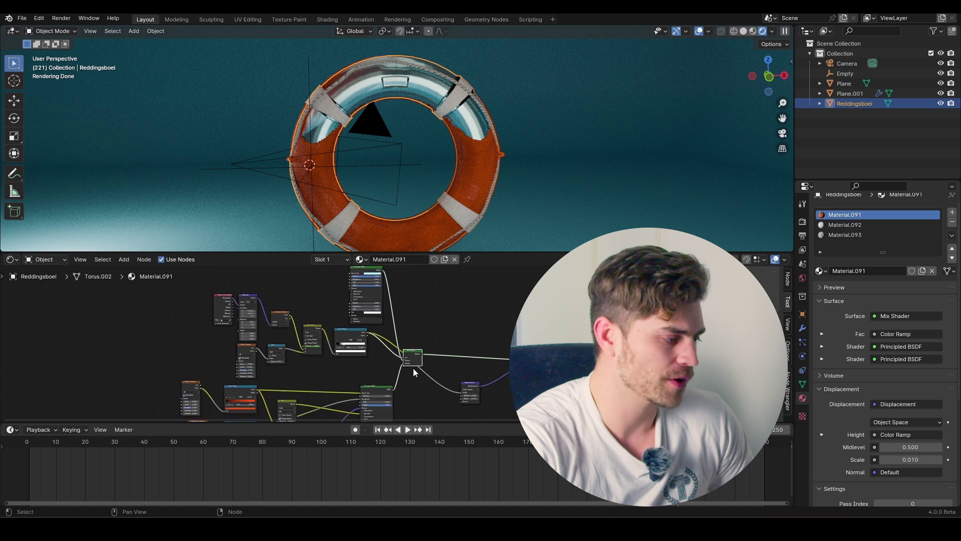
scroll(446, 376, up, 4)
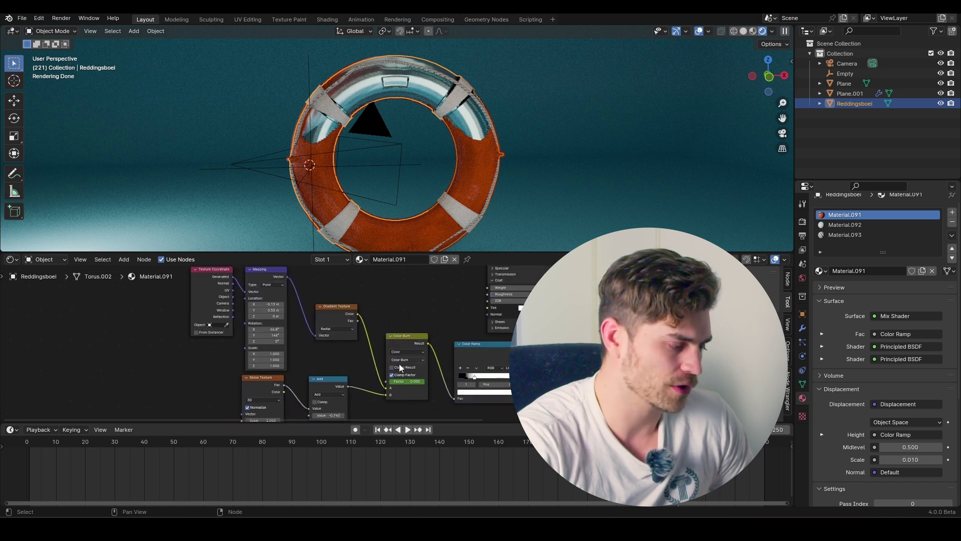
scroll(400, 368, down, 3)
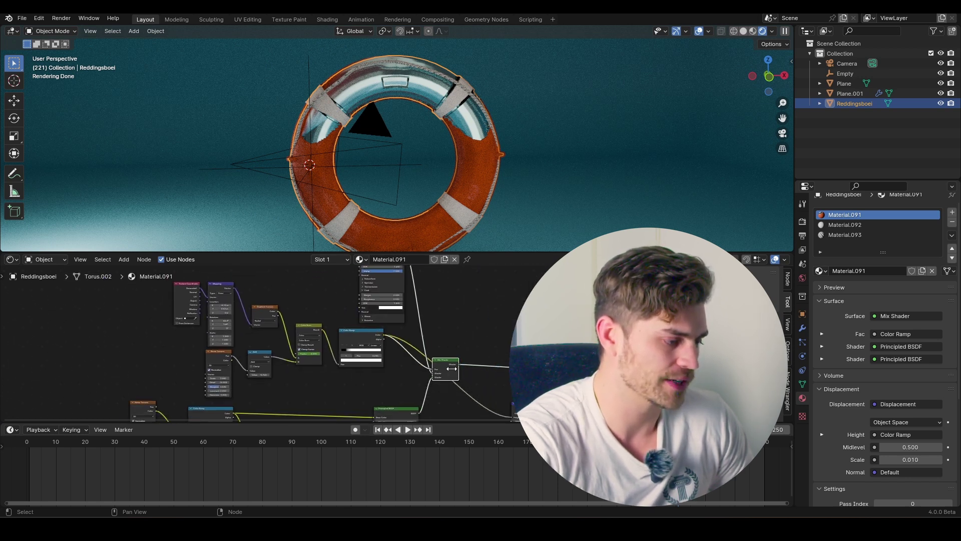
scroll(419, 328, down, 3)
middle_drag(467, 372, 400, 327)
scroll(432, 355, up, 2)
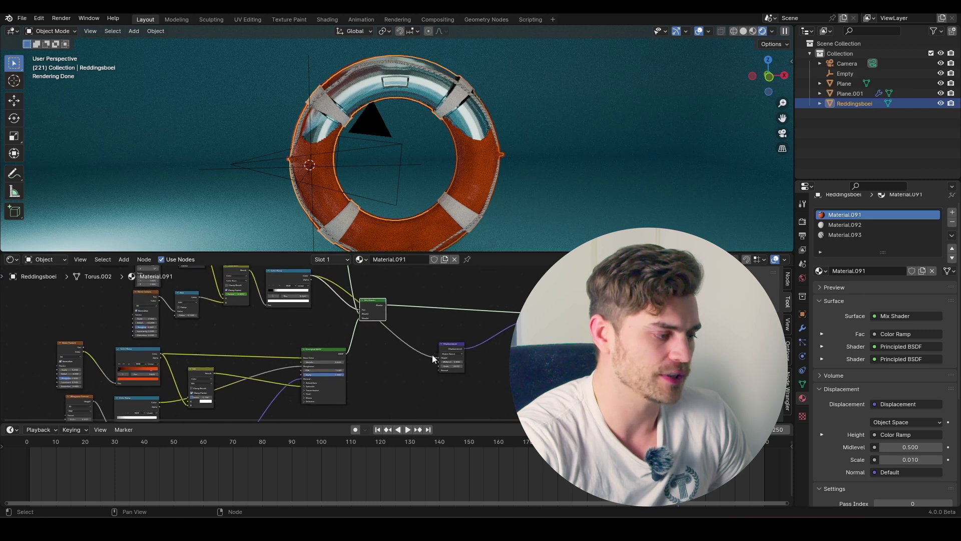